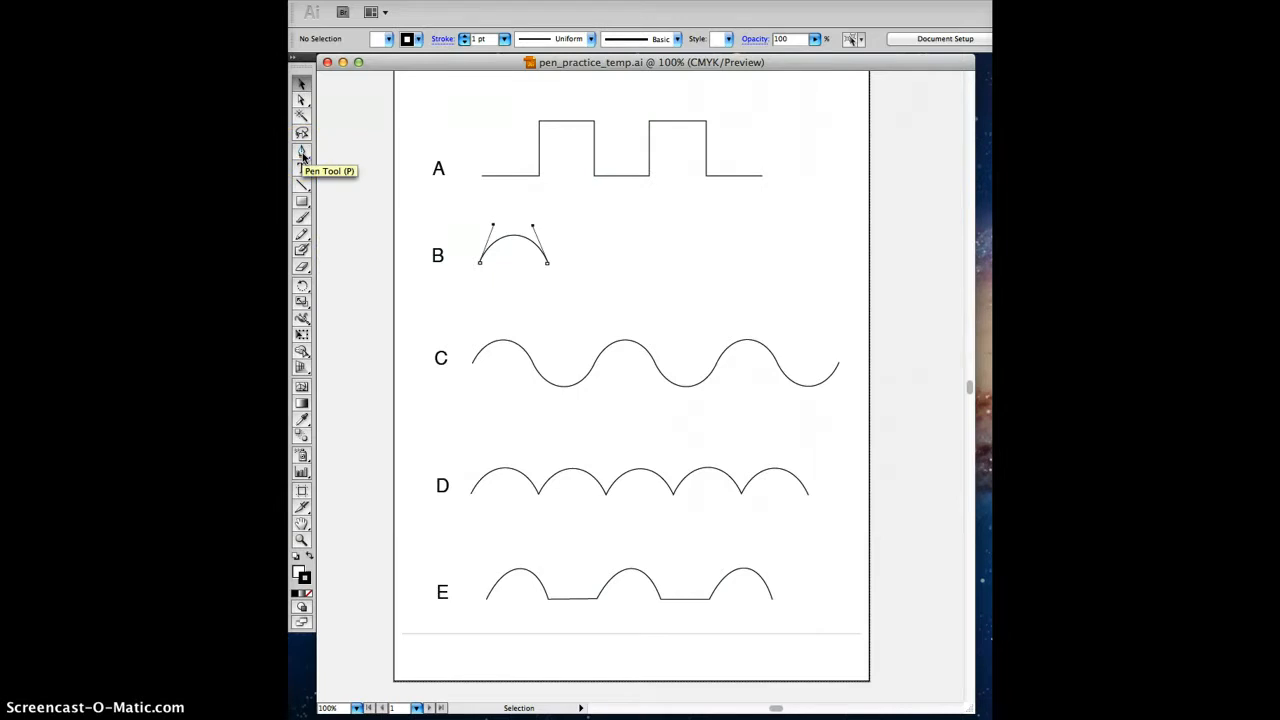
Tear off the Pen tool group as a floating palette and place it above the label of example A.
click(302, 154)
click(302, 153)
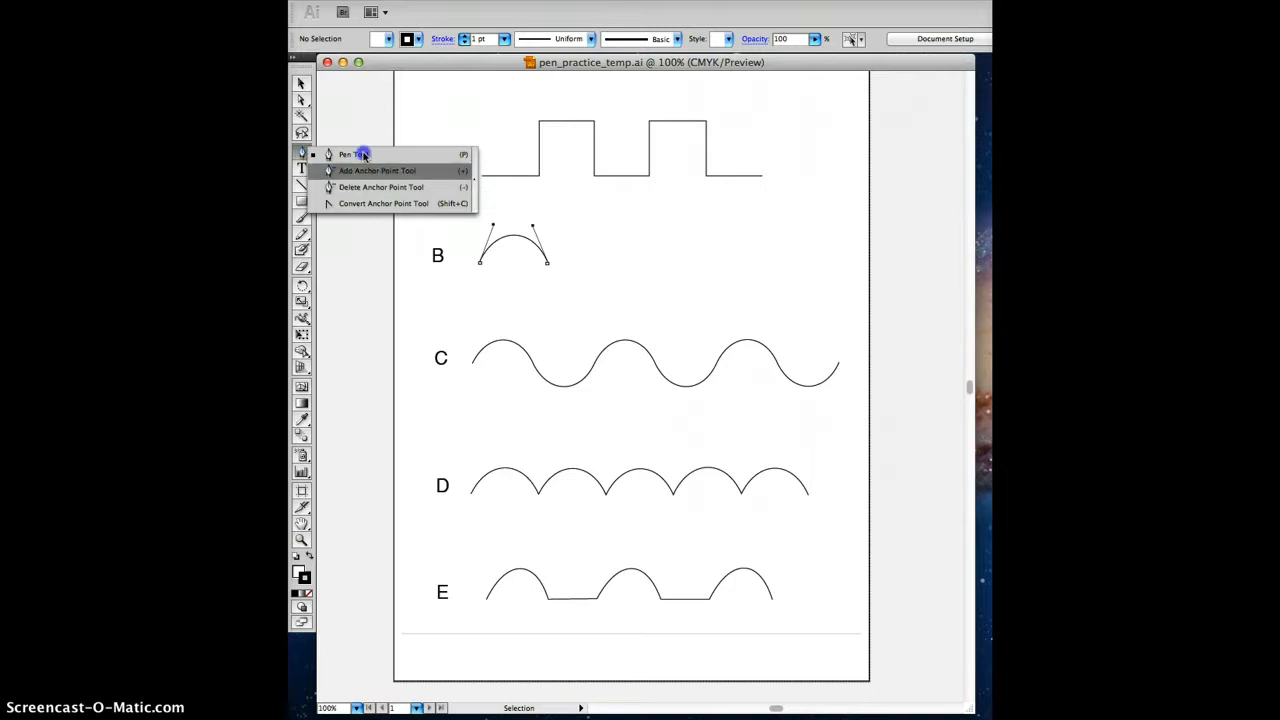
click(302, 150)
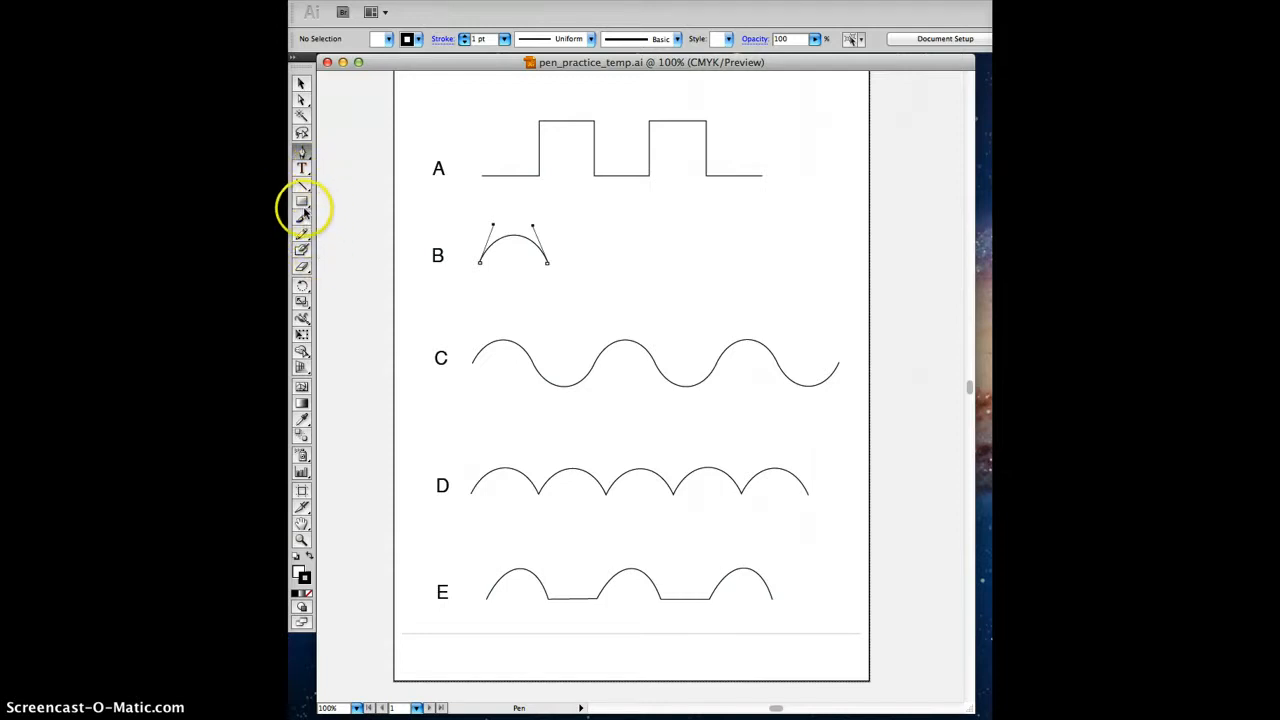
click(302, 156)
drag(303, 157, 476, 168)
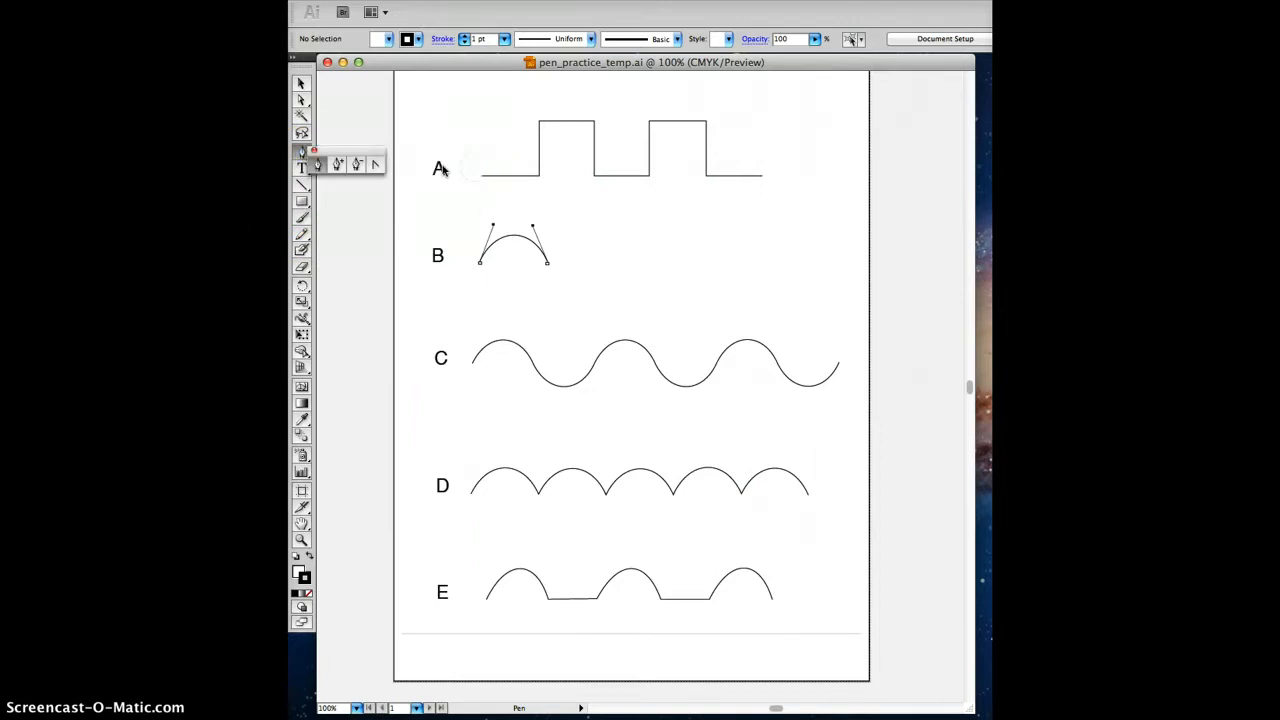
drag(337, 149, 452, 96)
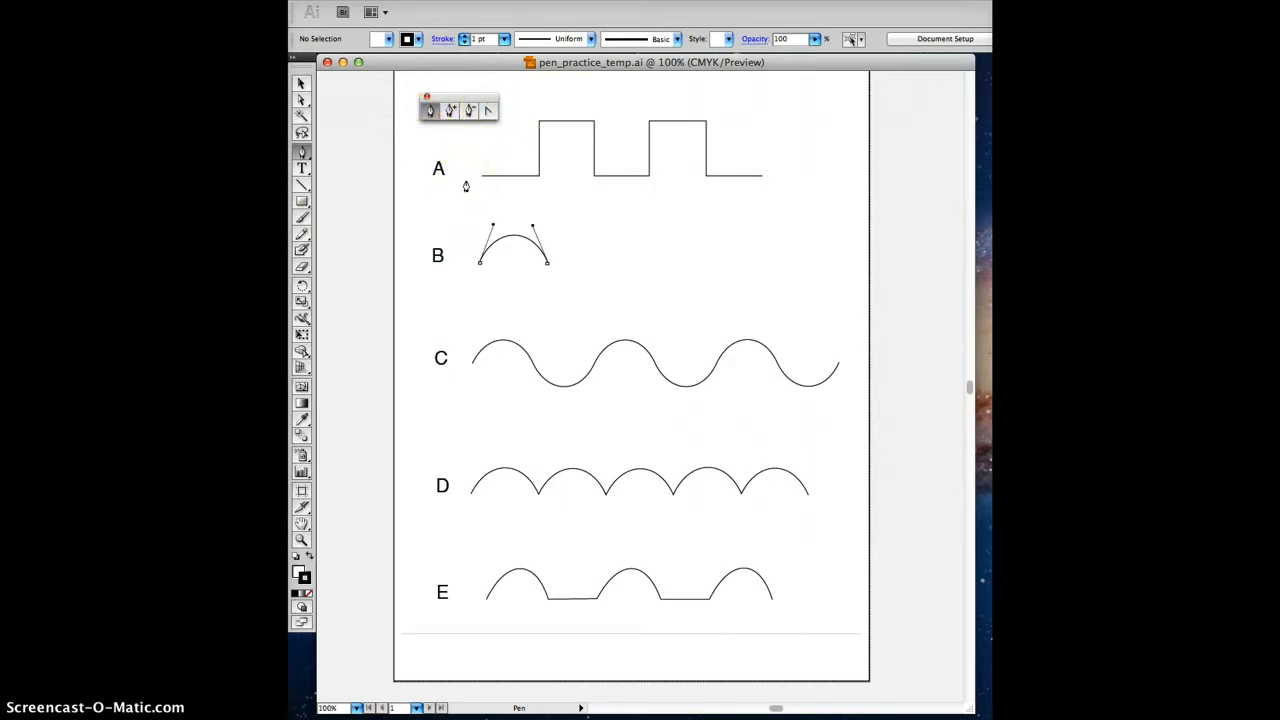
Set the stroke colour for new paths to red from the swatches.
click(304, 578)
click(419, 40)
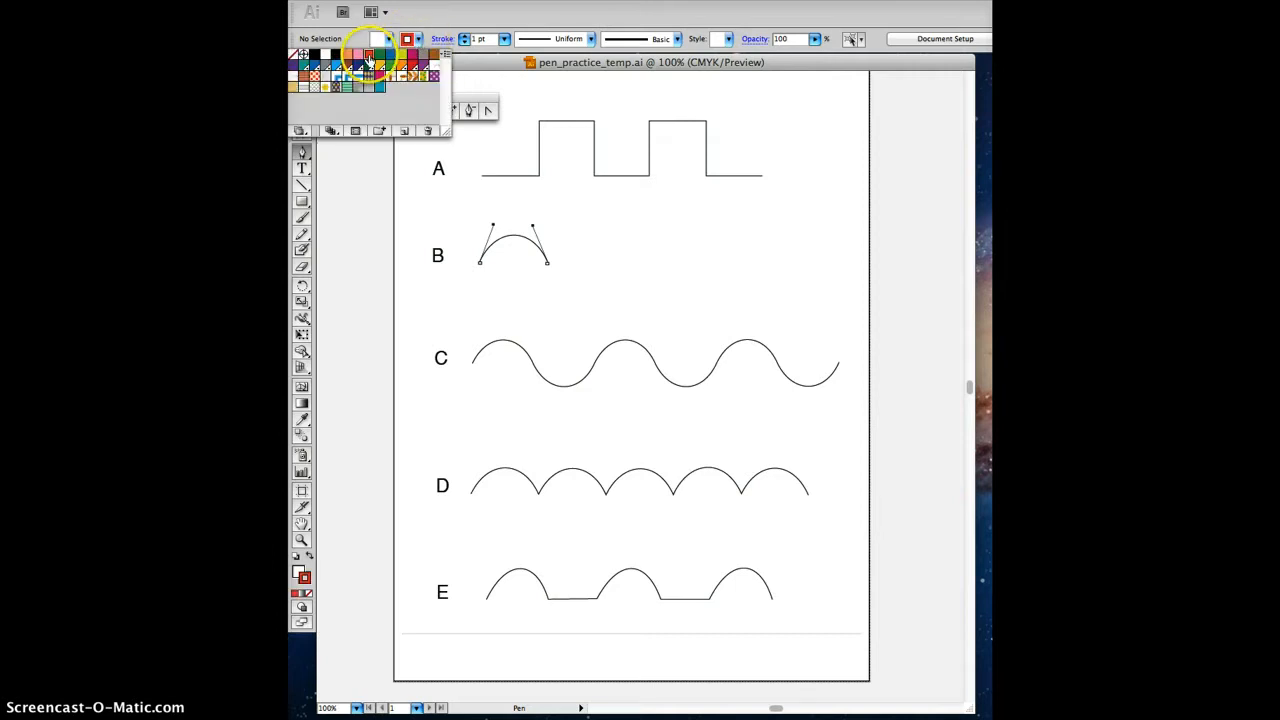
click(418, 39)
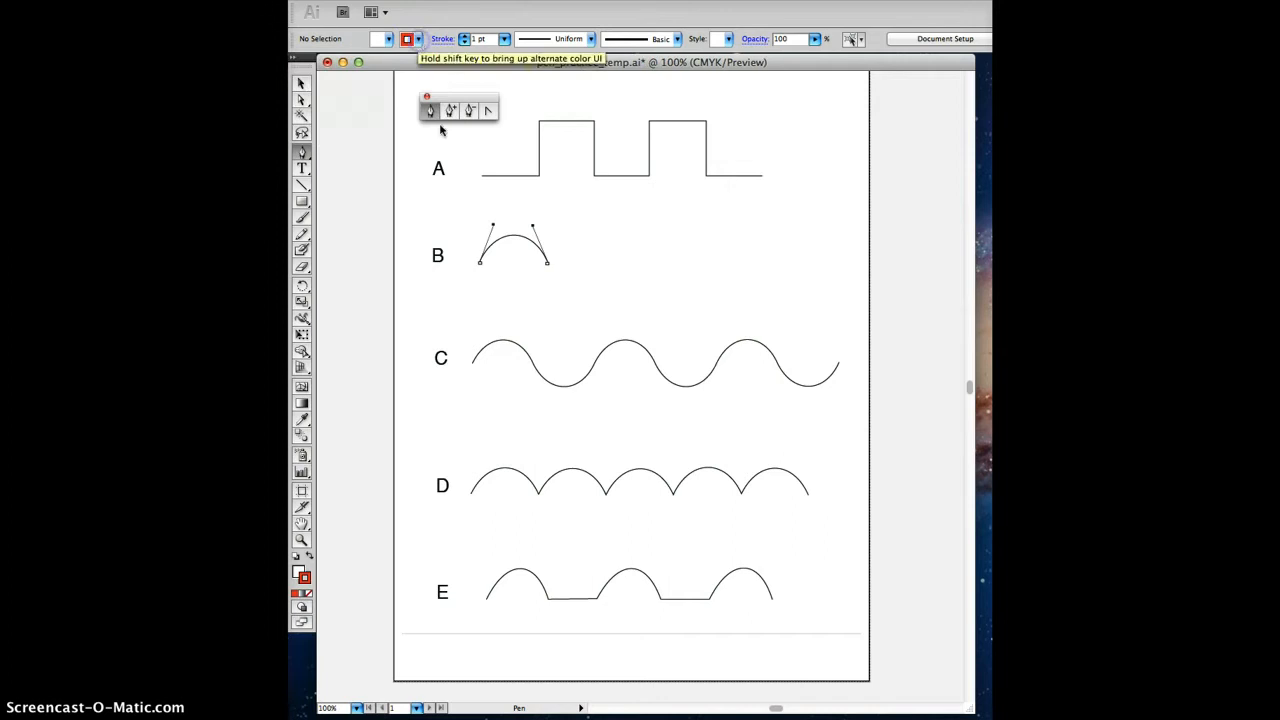
Set the fill to none and make the stroke the active colour again.
click(481, 176)
click(538, 176)
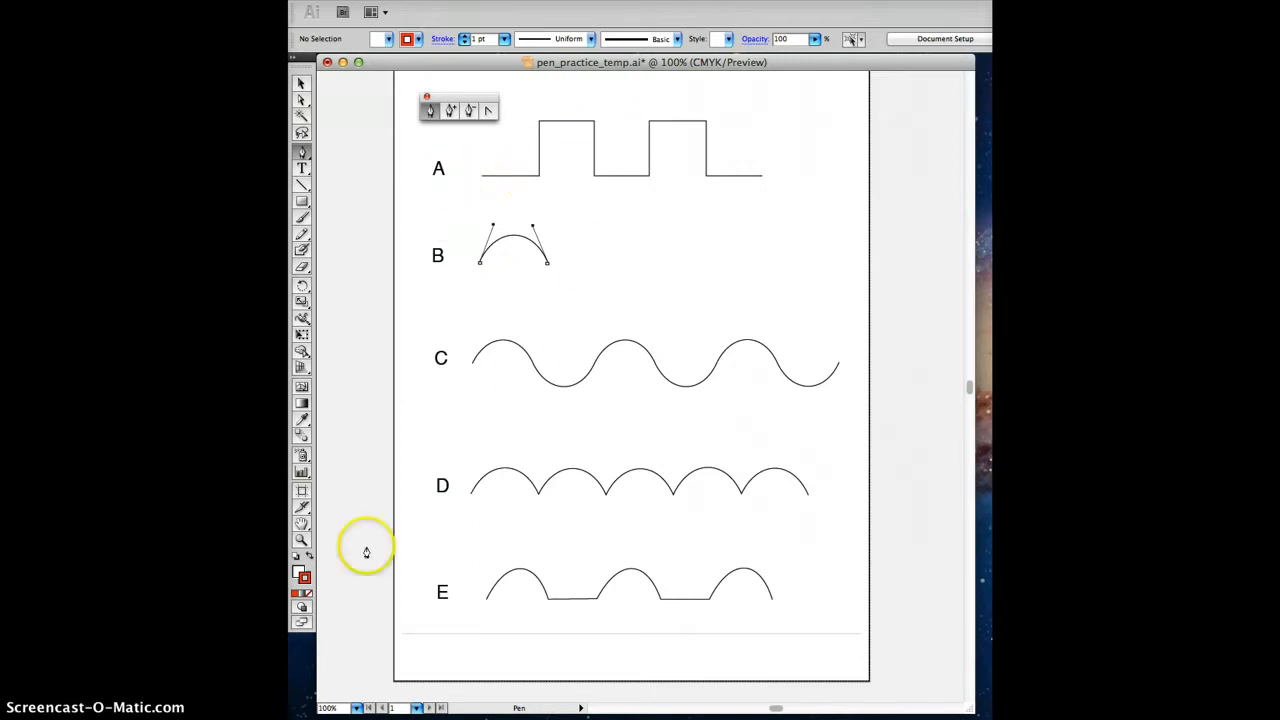
click(295, 572)
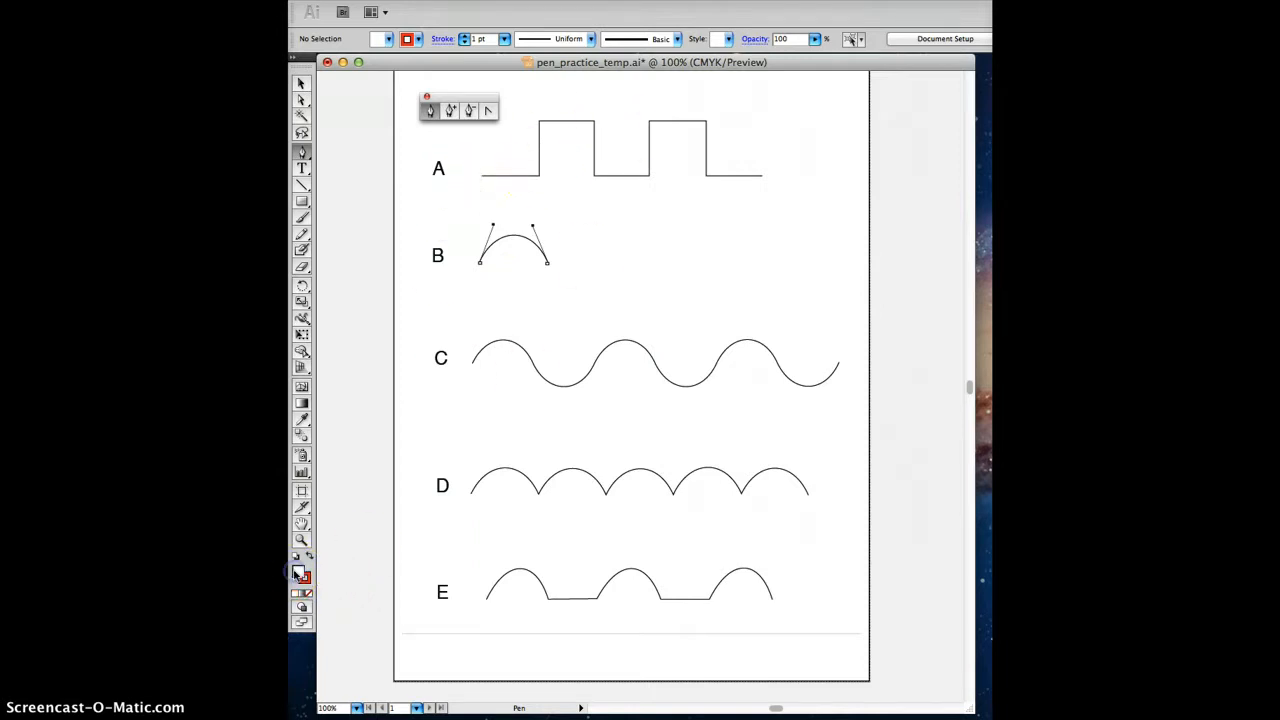
click(308, 593)
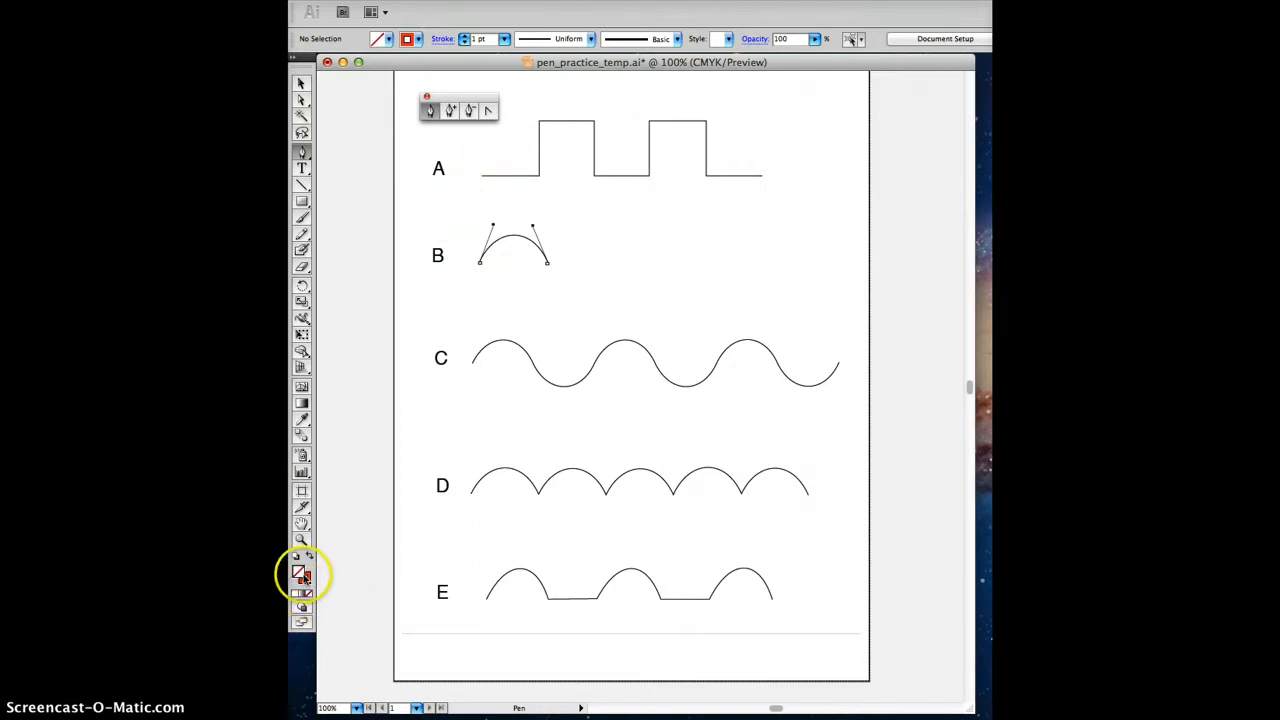
click(306, 579)
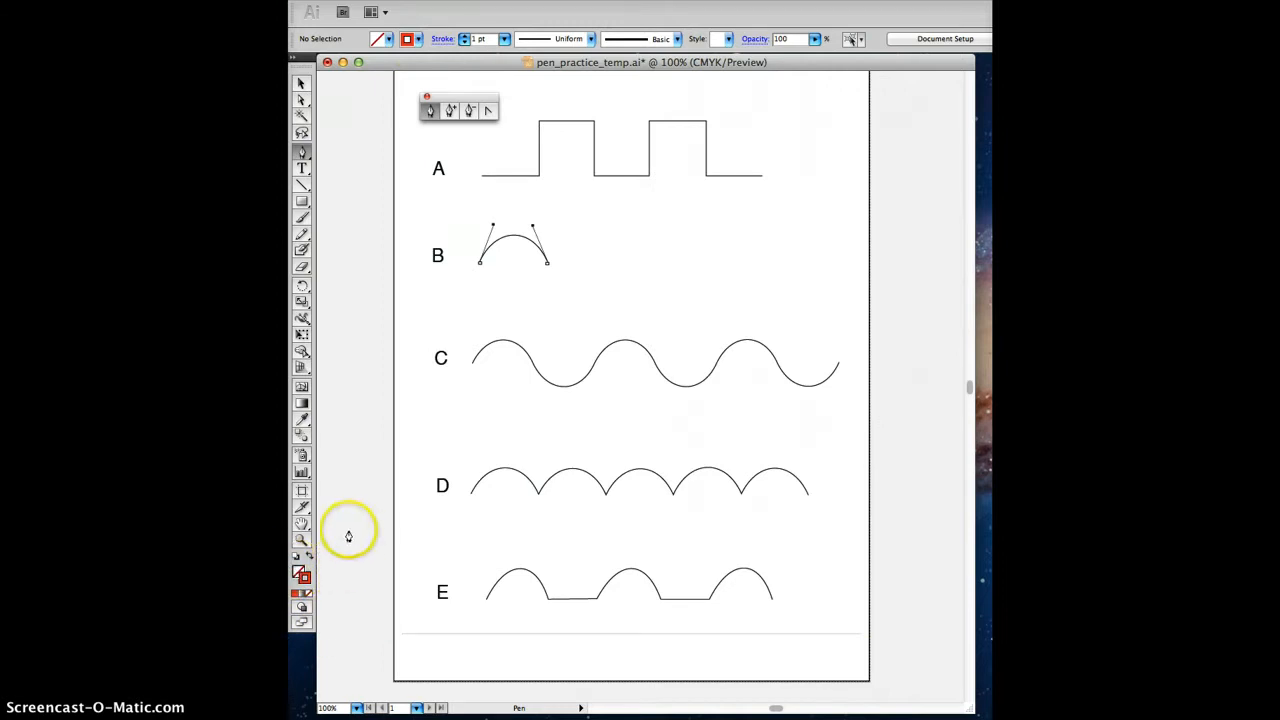
Move the floating pen palette clear of the templates and trace example A's square wave from end to end with straight Pen segments.
drag(473, 93, 391, 95)
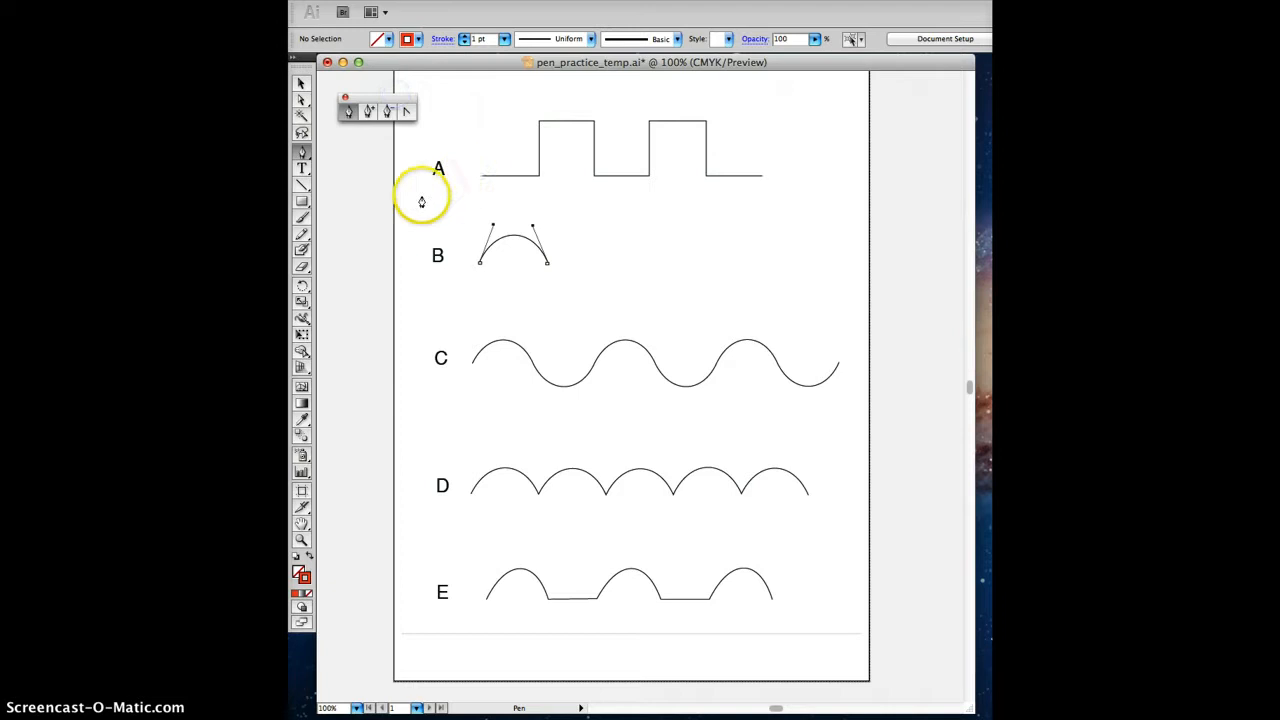
click(349, 113)
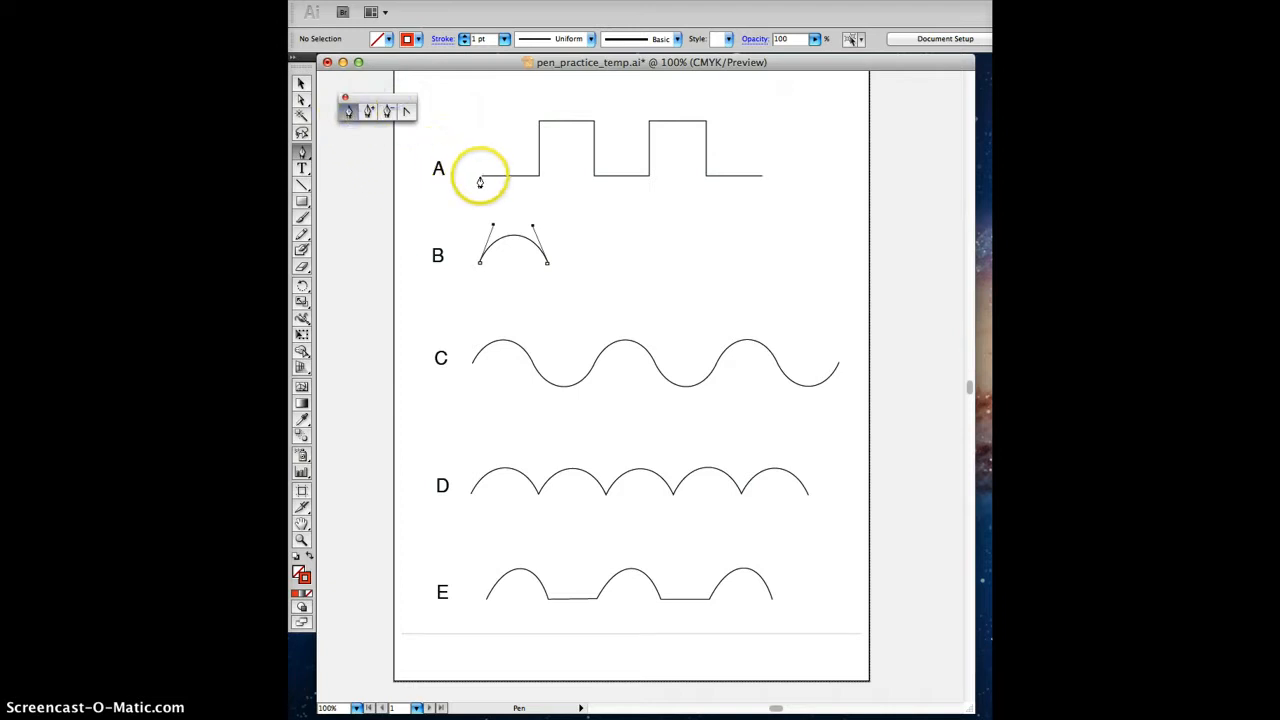
click(480, 177)
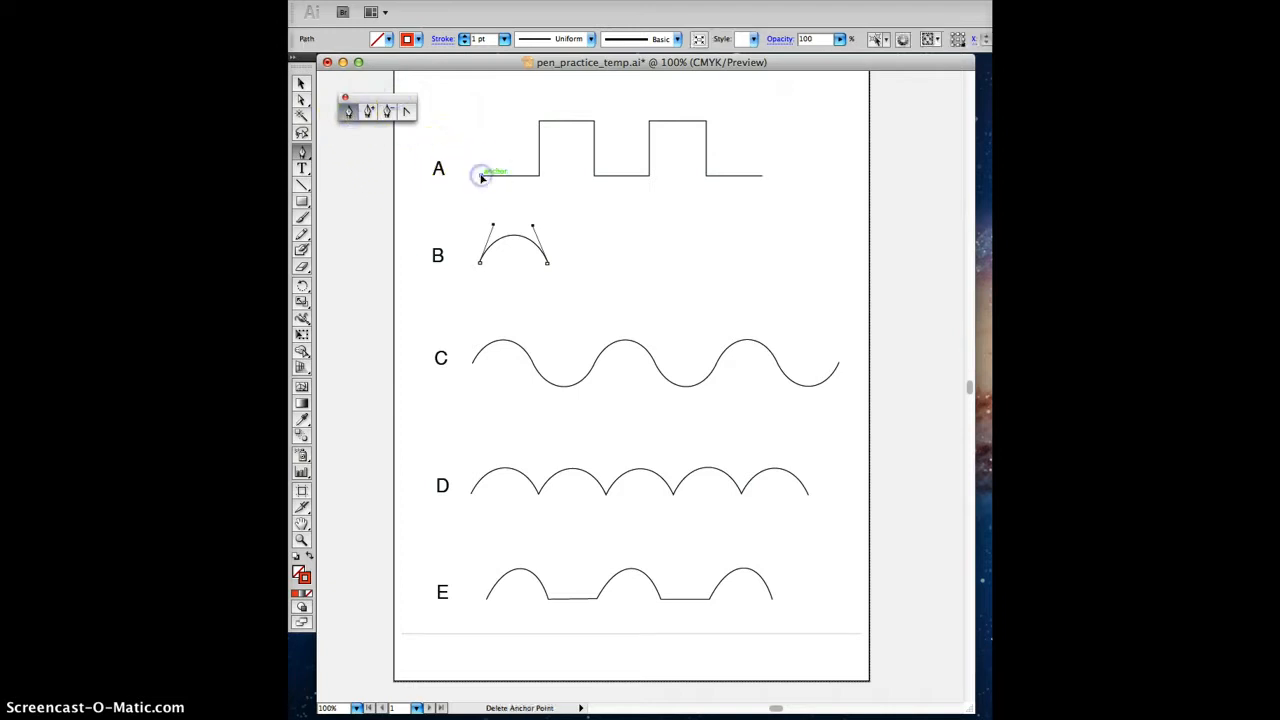
click(539, 176)
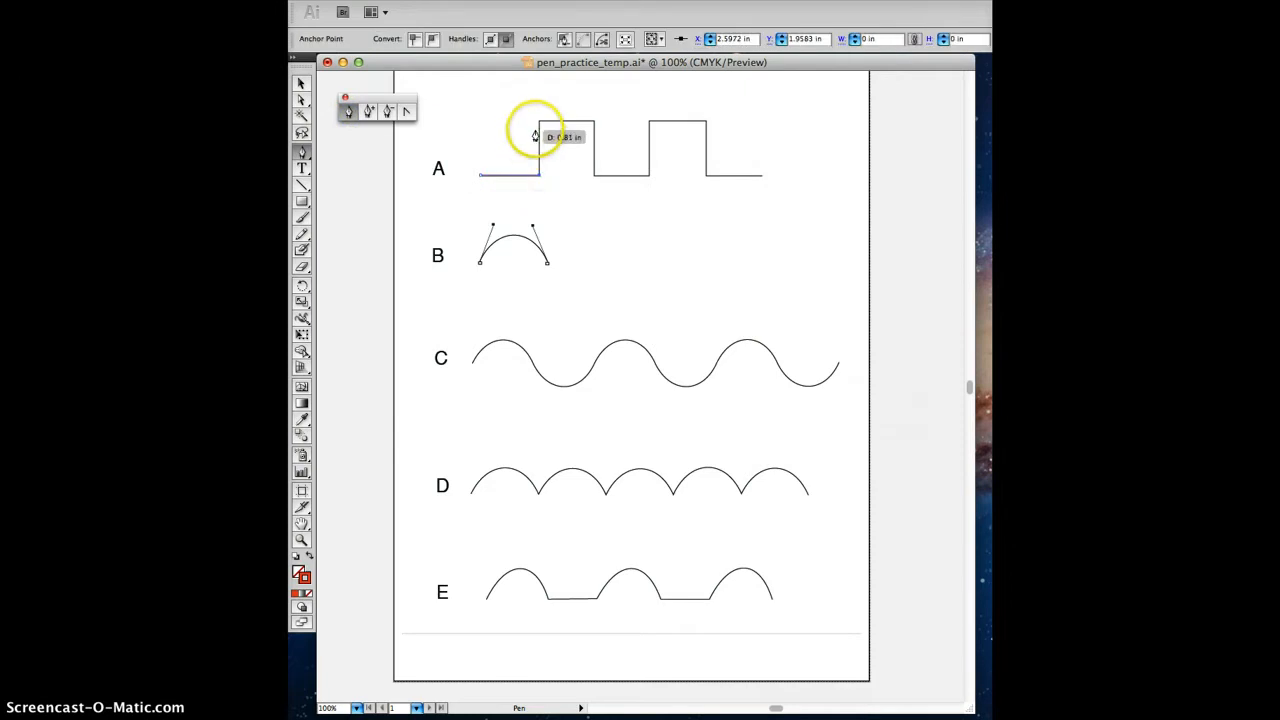
click(539, 121)
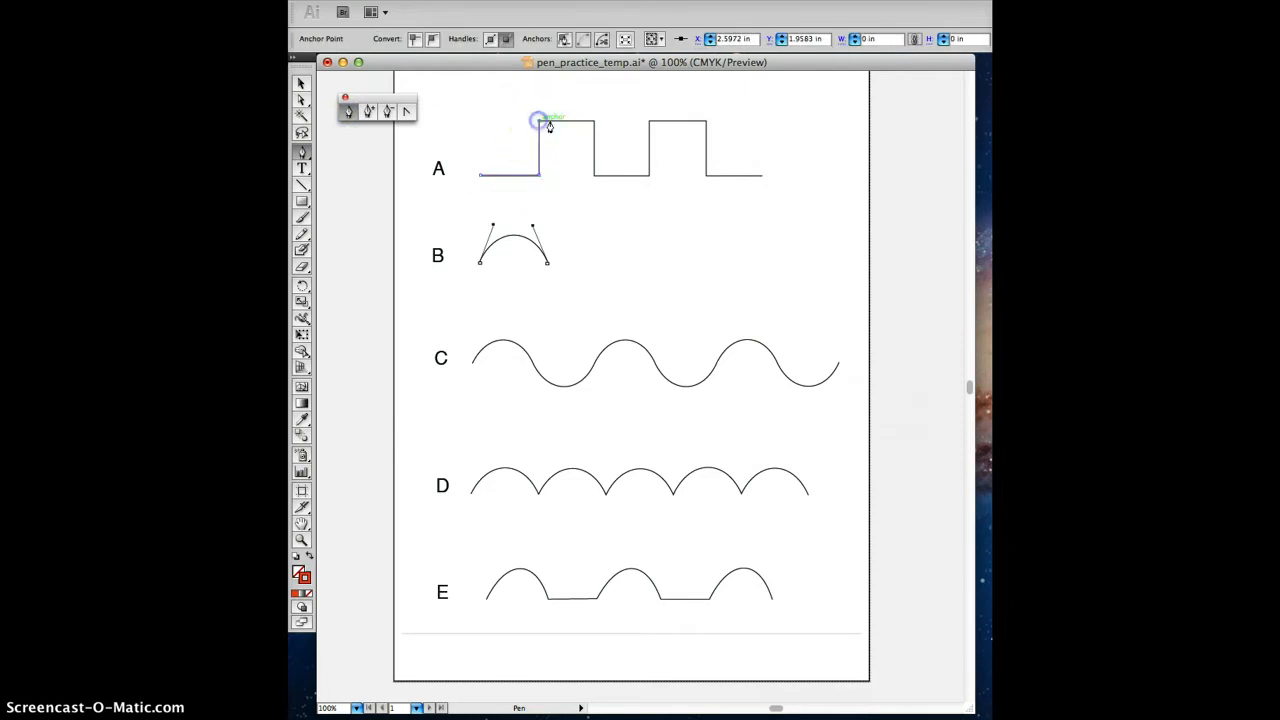
click(594, 121)
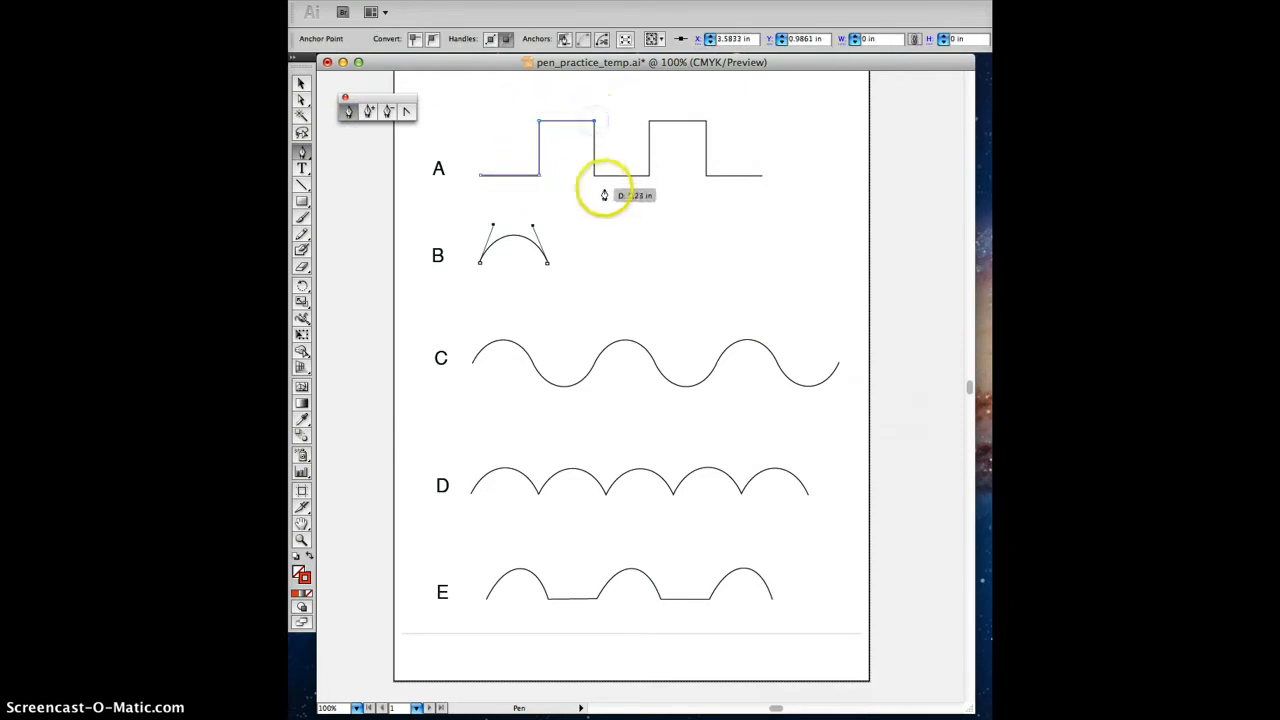
click(594, 175)
click(649, 176)
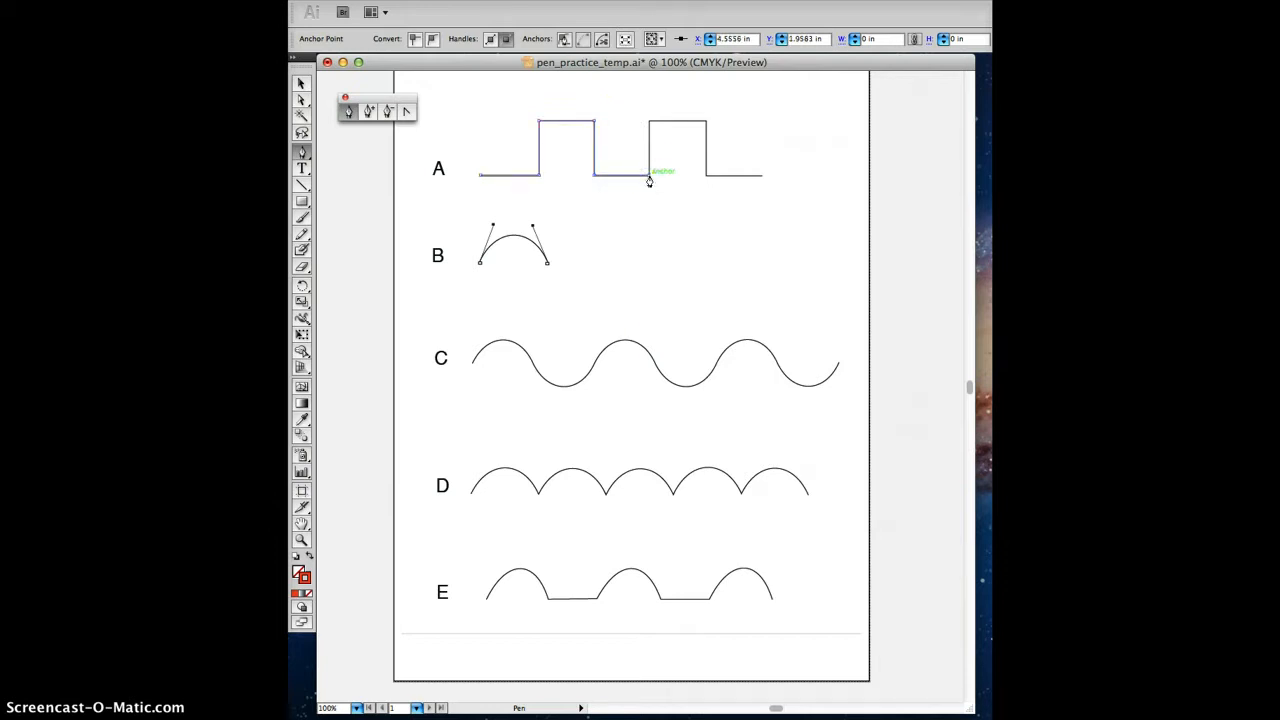
click(650, 122)
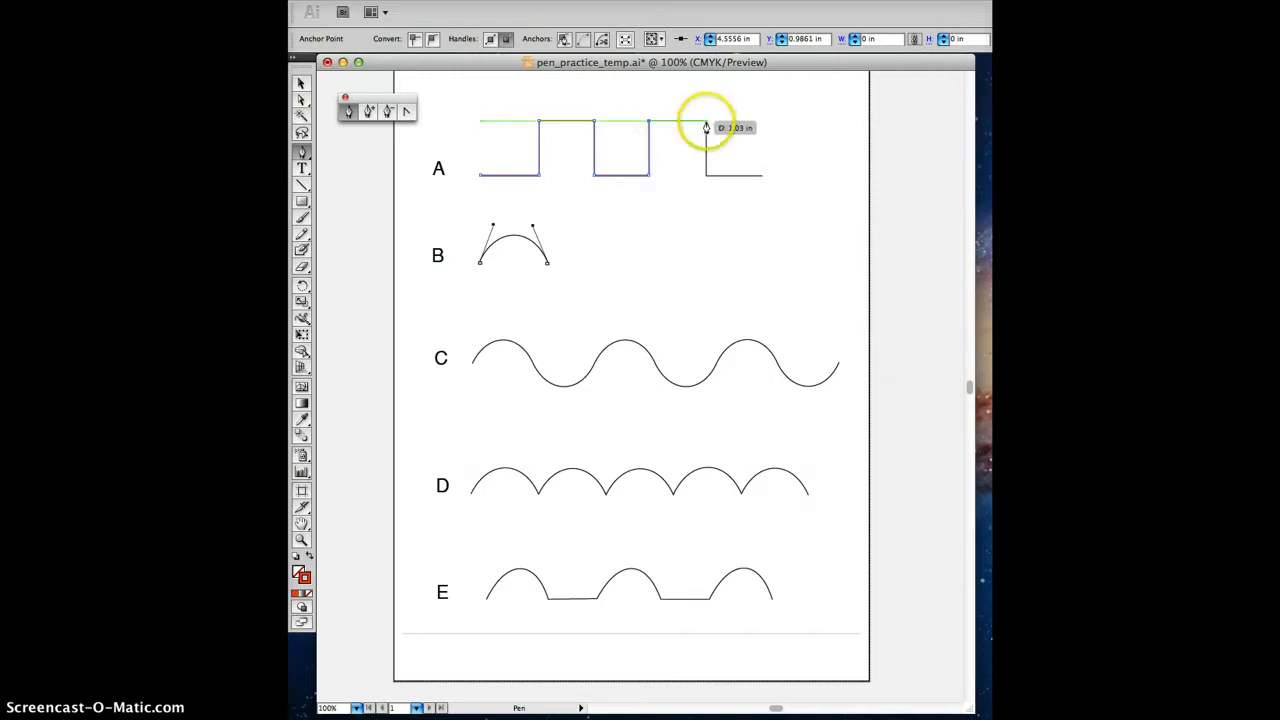
click(706, 121)
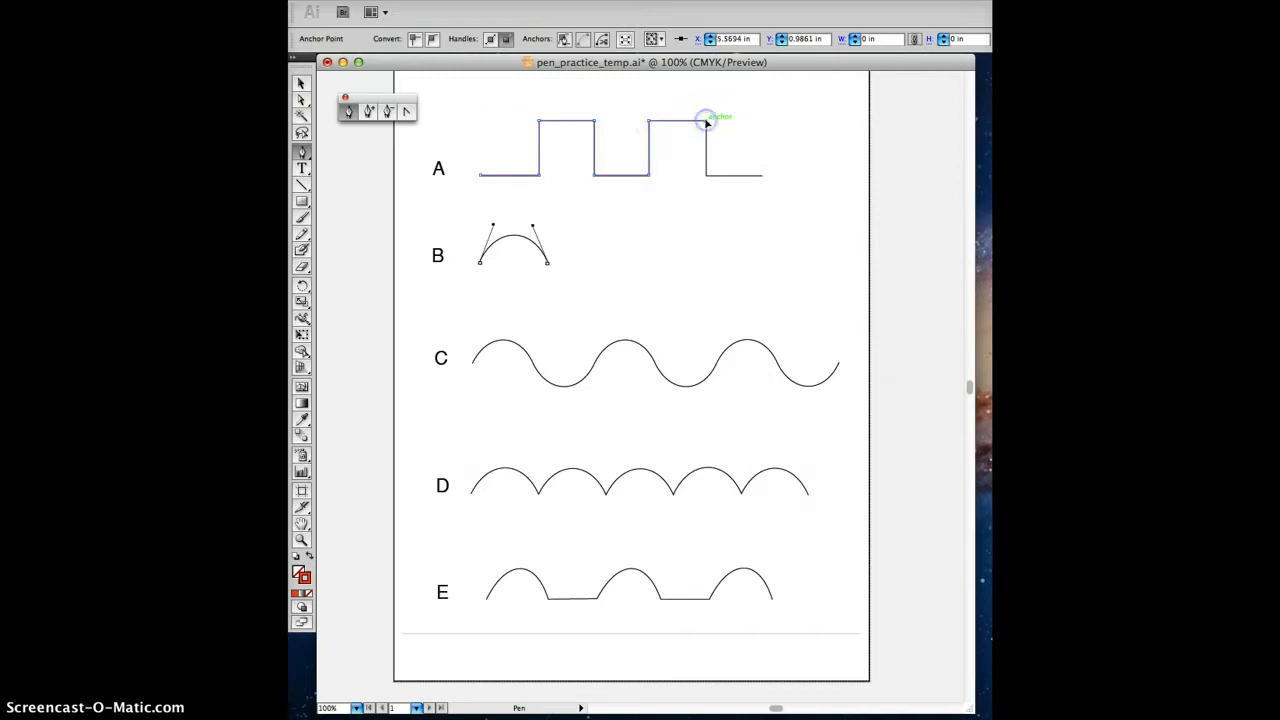
click(706, 176)
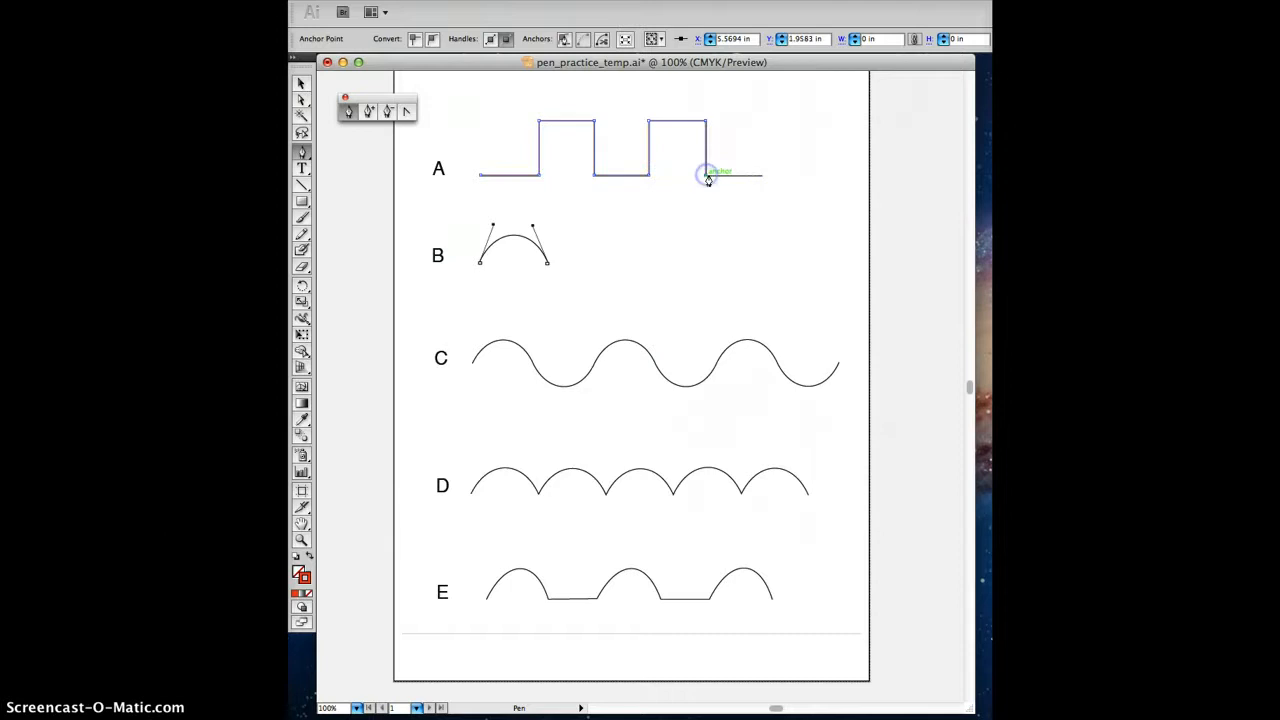
click(762, 176)
End the traced path on example A by switching to the Selection tool and deselecting it.
drag(762, 176, 713, 200)
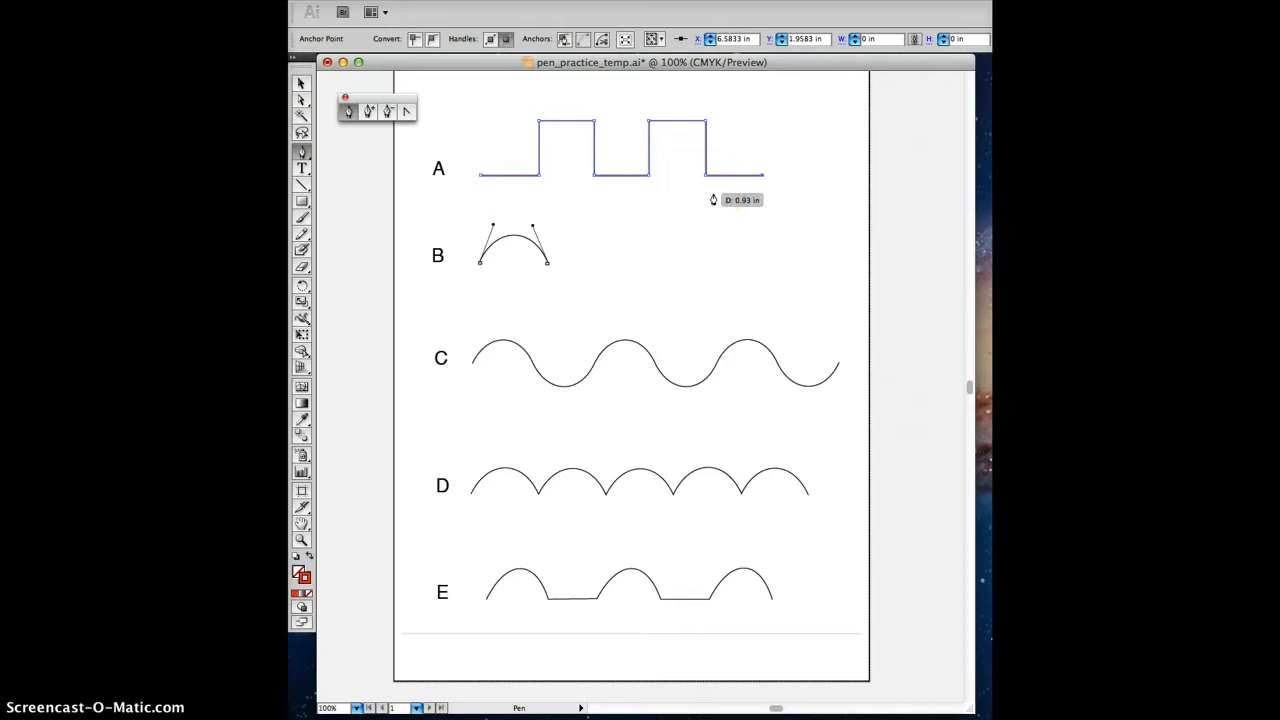
drag(713, 200, 616, 216)
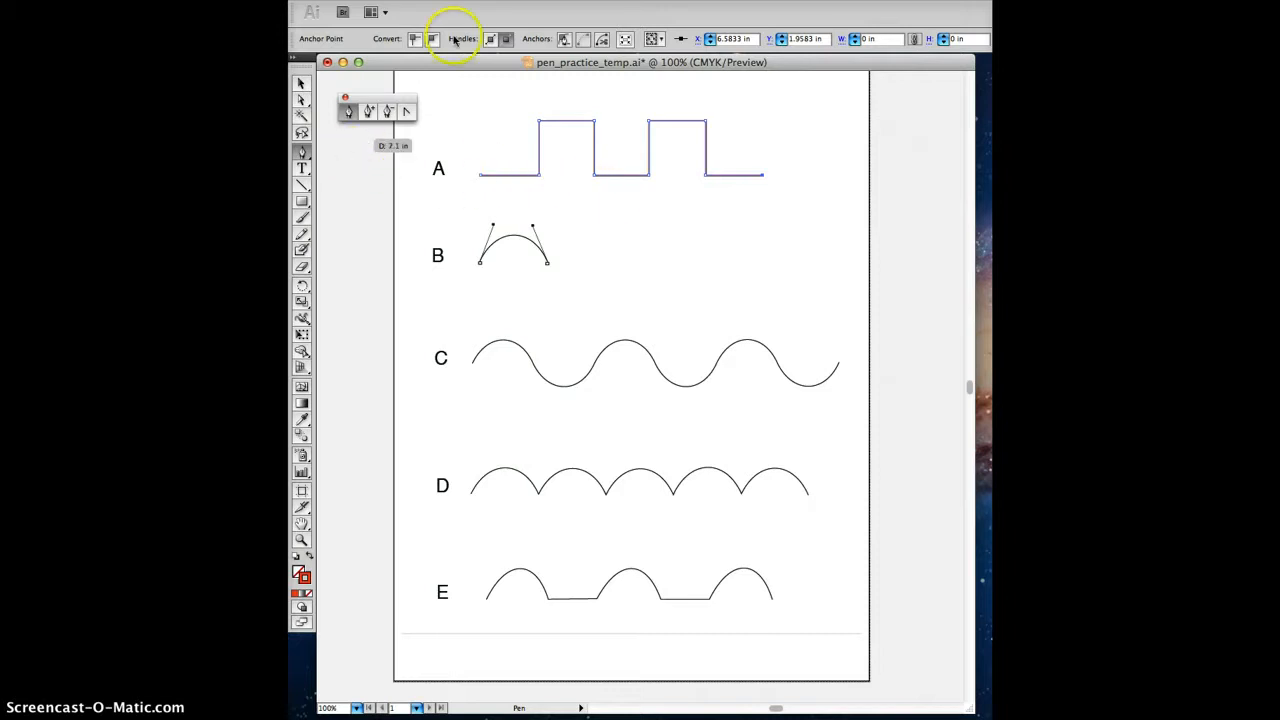
click(482, 1)
key(Escape)
click(437, 1)
click(437, 1)
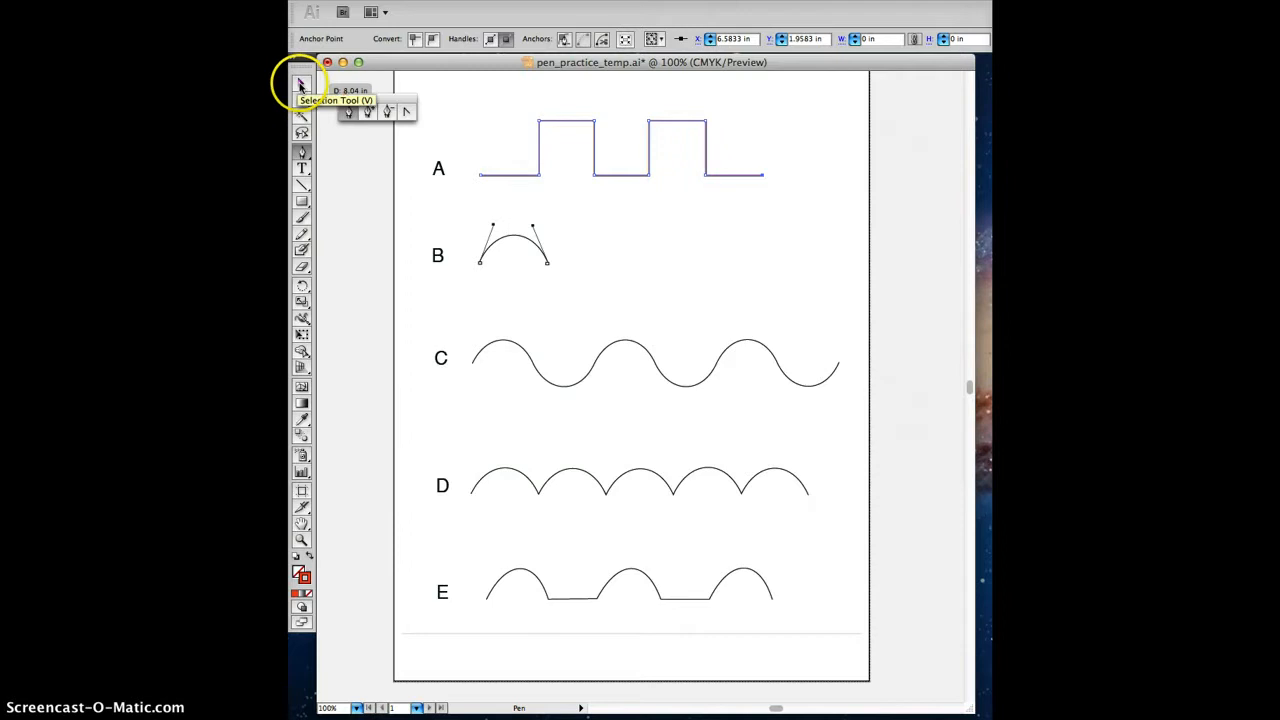
click(300, 86)
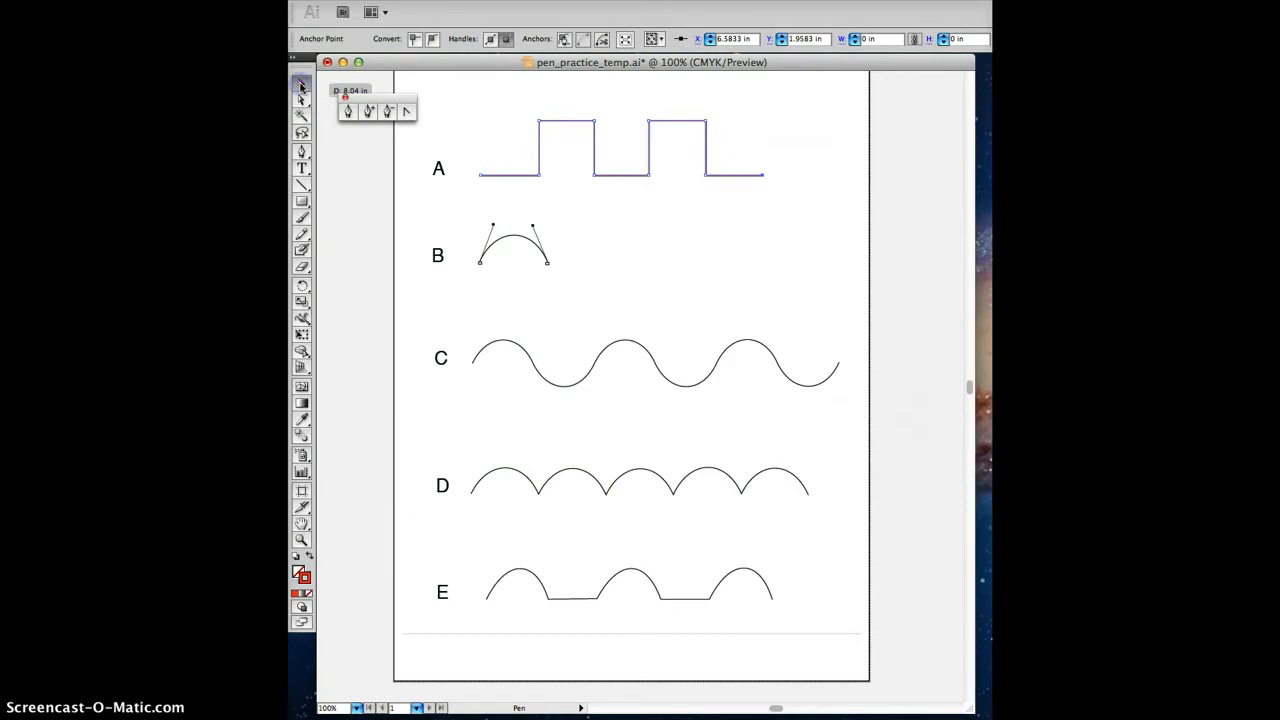
click(367, 162)
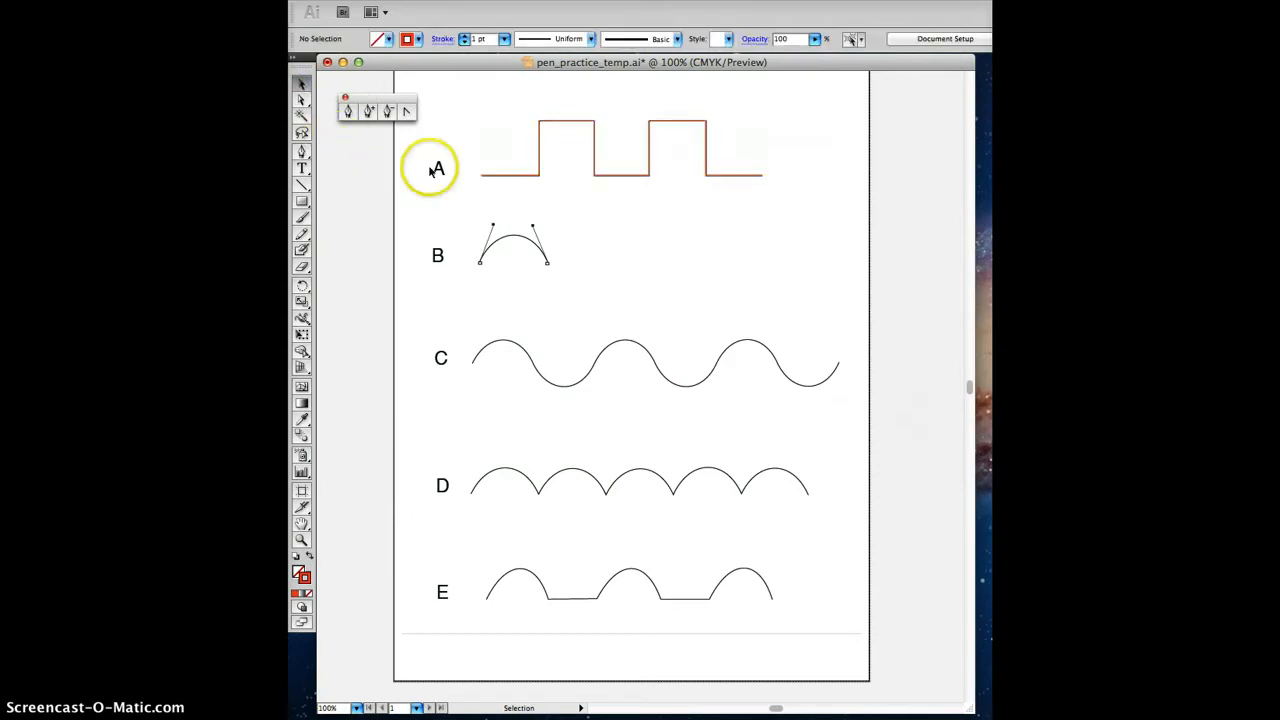
click(536, 175)
click(400, 183)
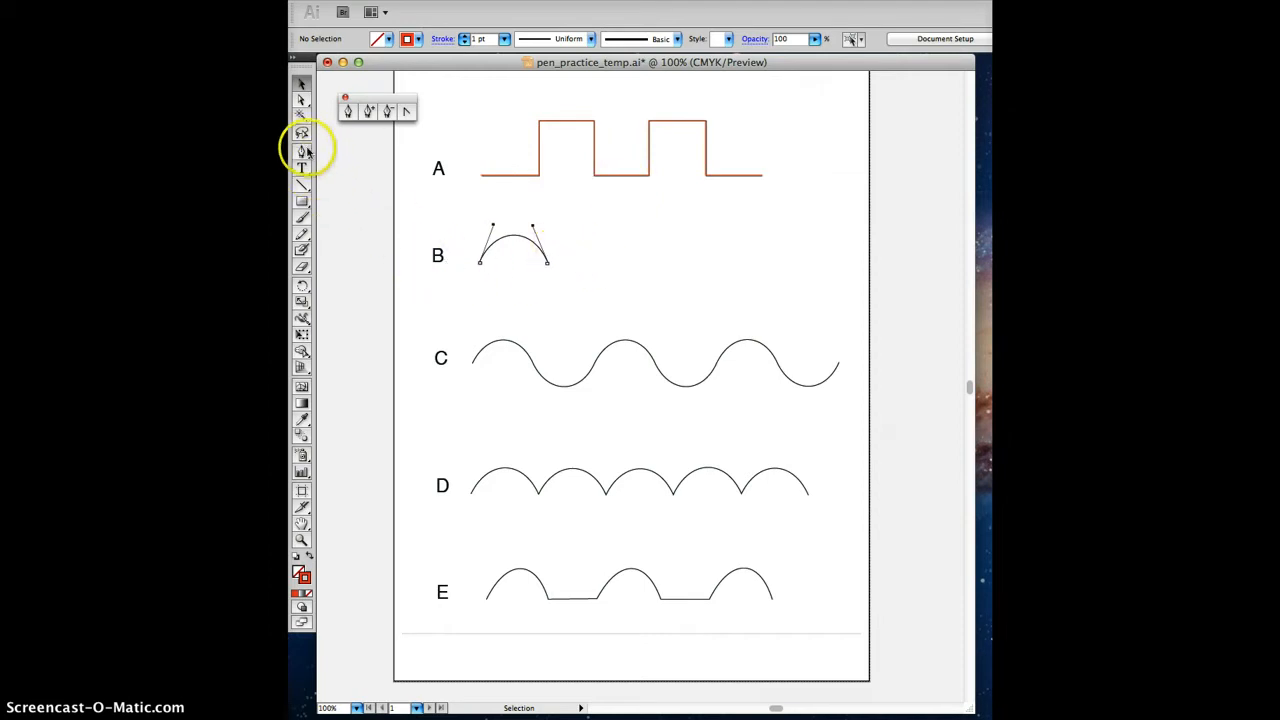
Trace arch B with two smooth Pen anchor points, matching their handles to the template's handles, and deselect the path.
click(348, 112)
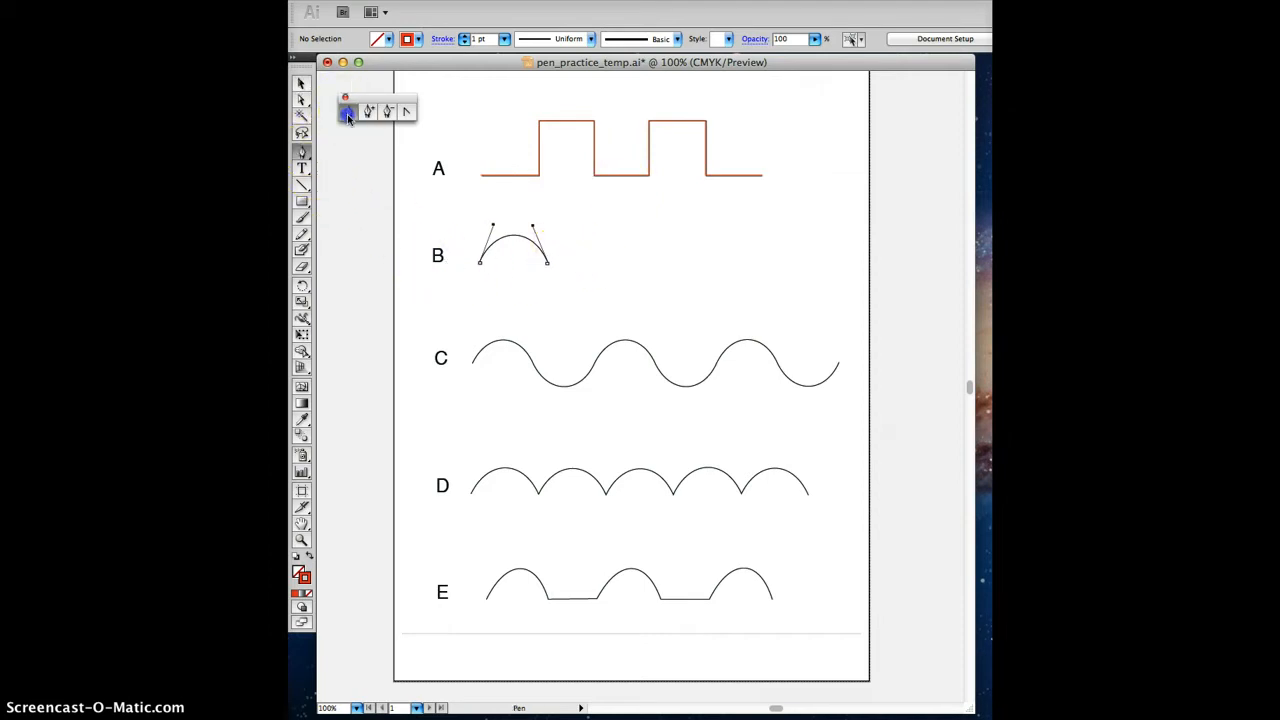
click(480, 263)
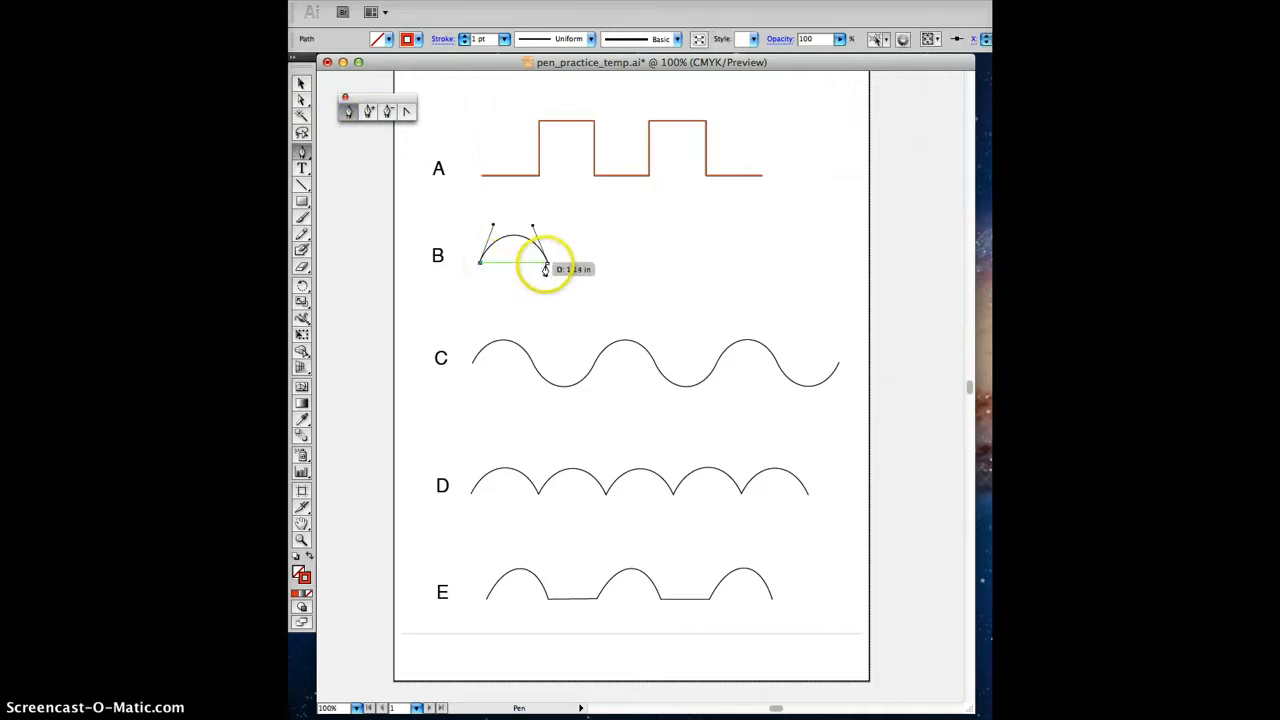
key(super+z)
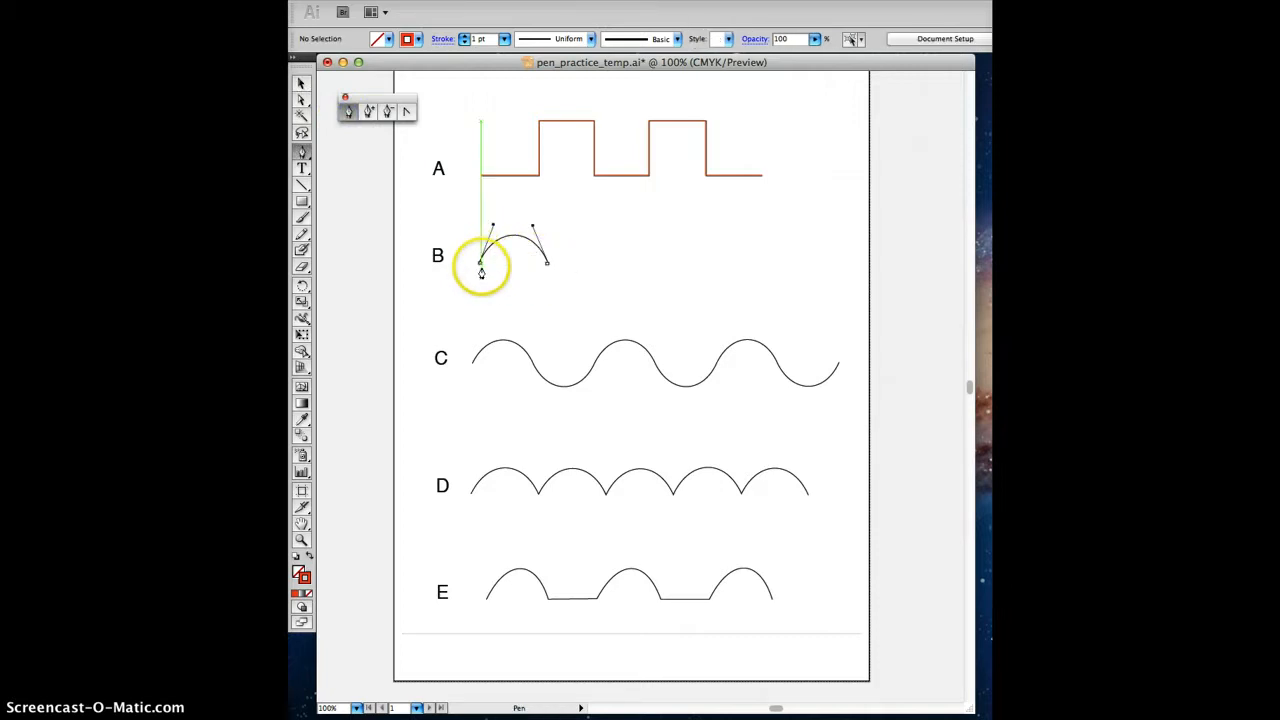
click(480, 263)
drag(483, 259, 493, 226)
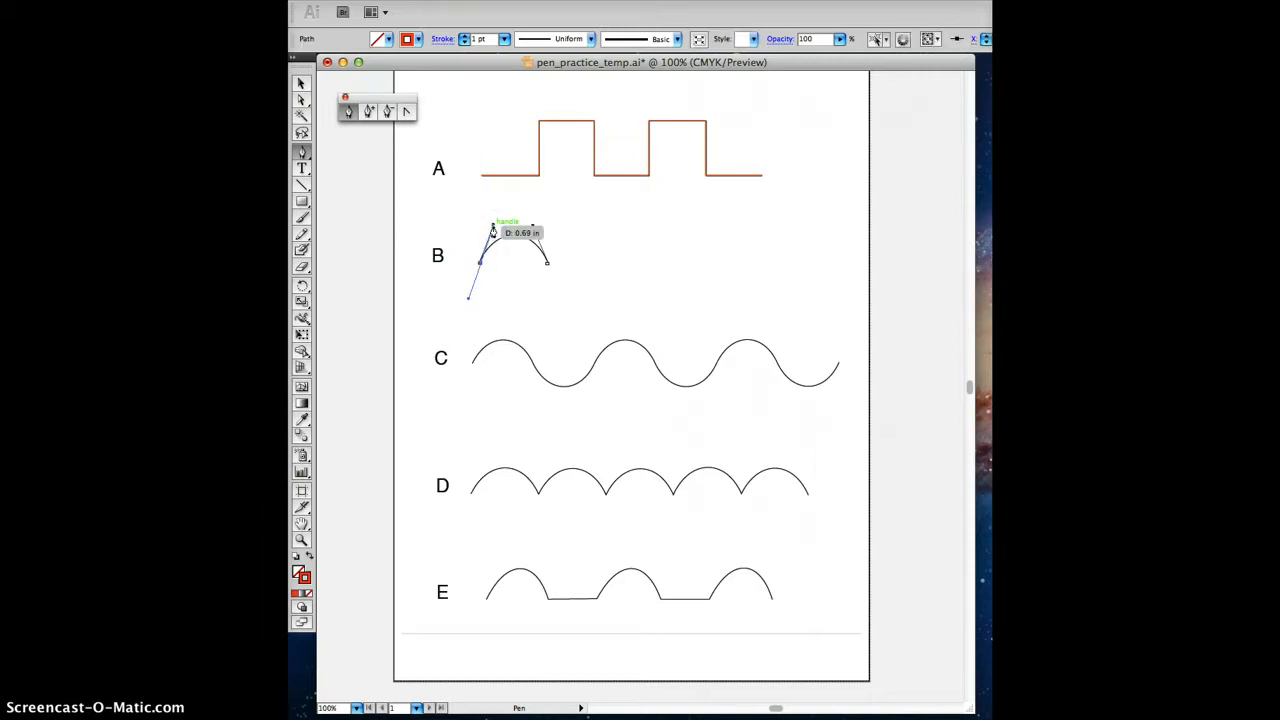
click(548, 266)
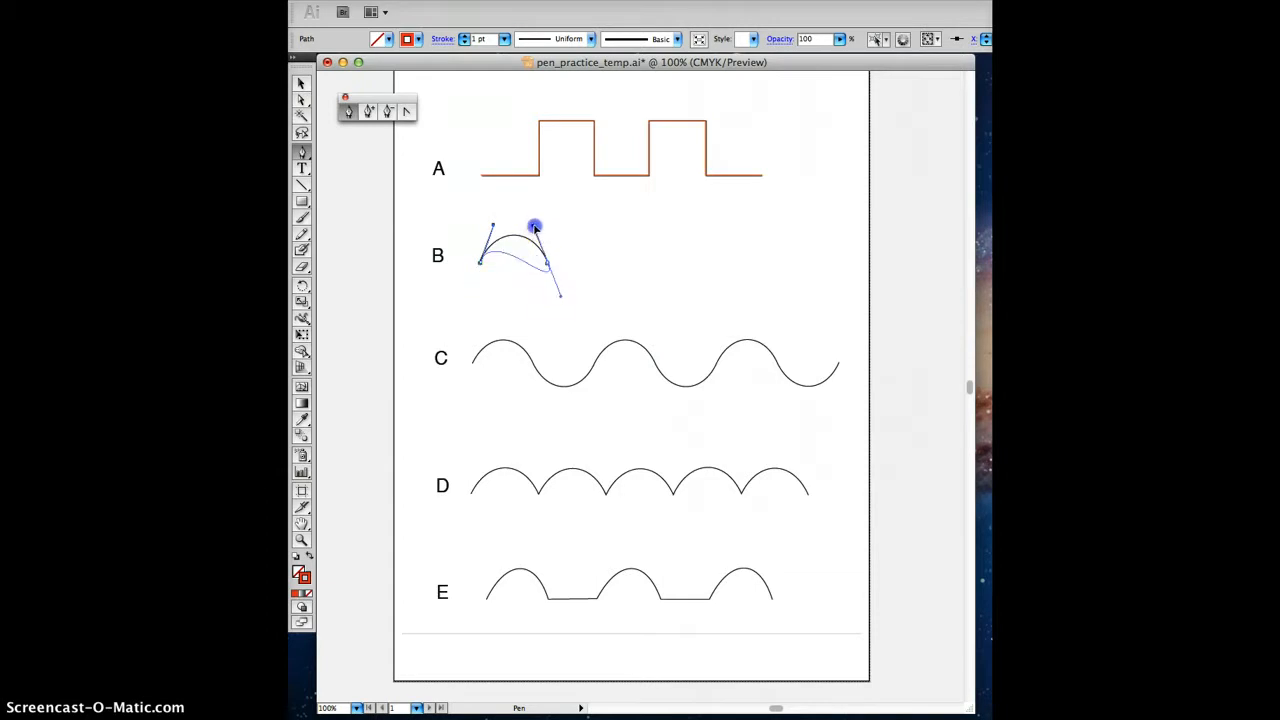
drag(533, 226, 554, 285)
drag(563, 300, 562, 297)
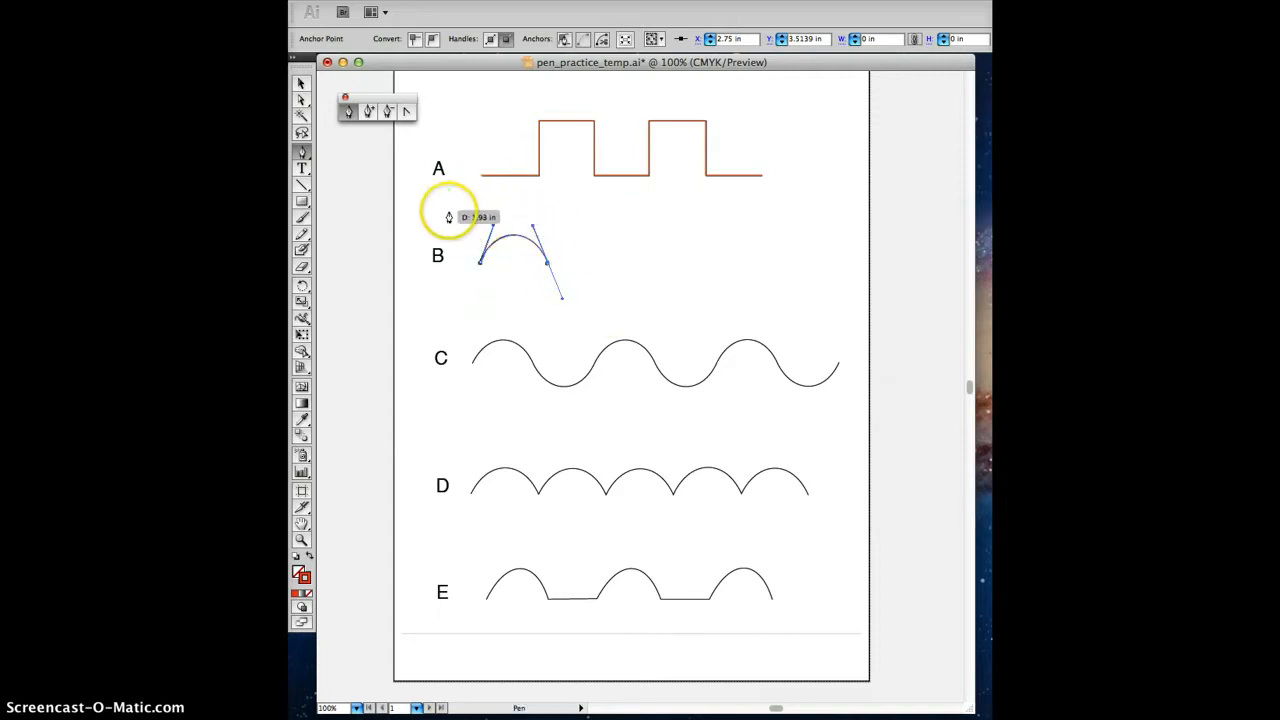
click(303, 86)
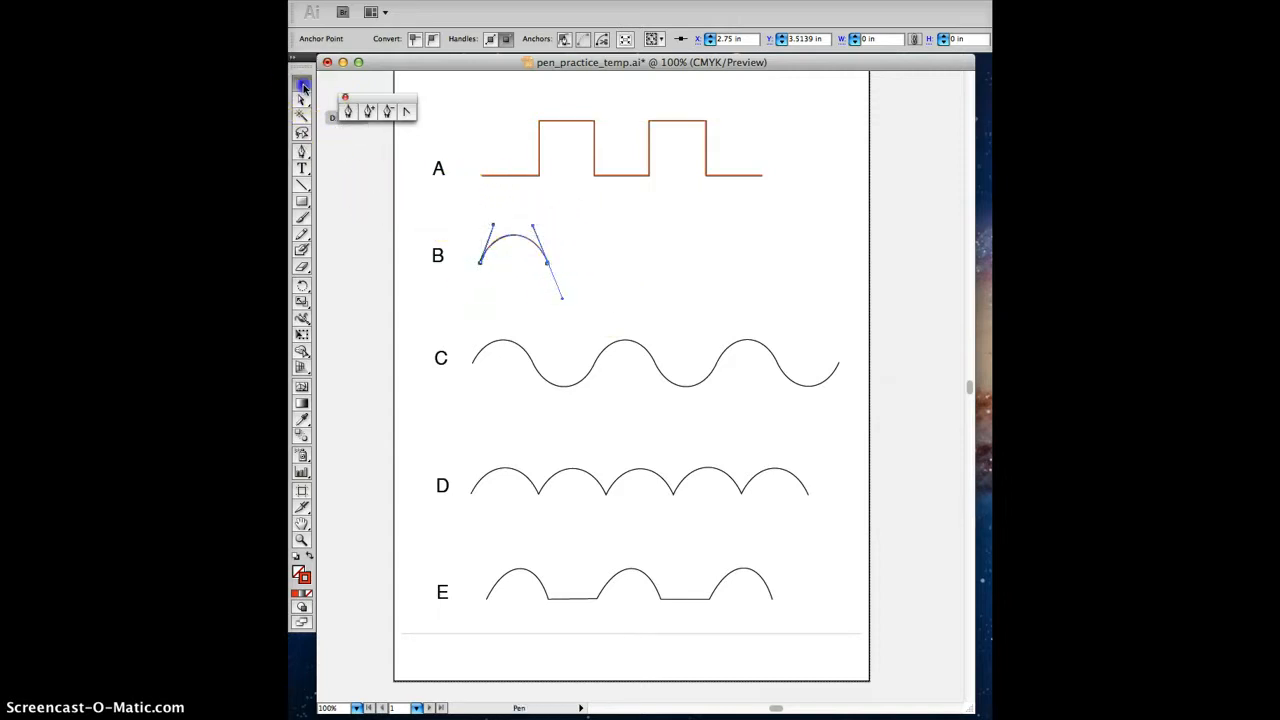
click(371, 257)
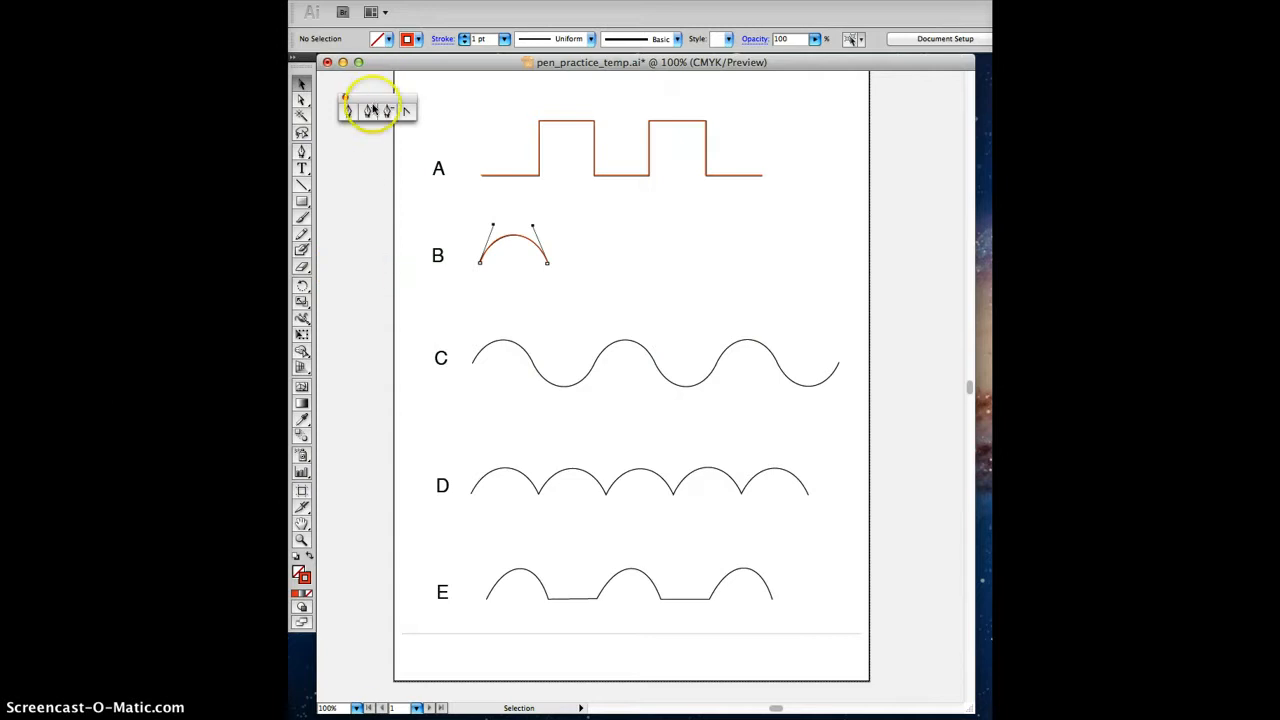
Start a Pen path at wave C's beginning, trace the first hump with a curved anchor, and remove that anchor's outgoing handle.
click(348, 112)
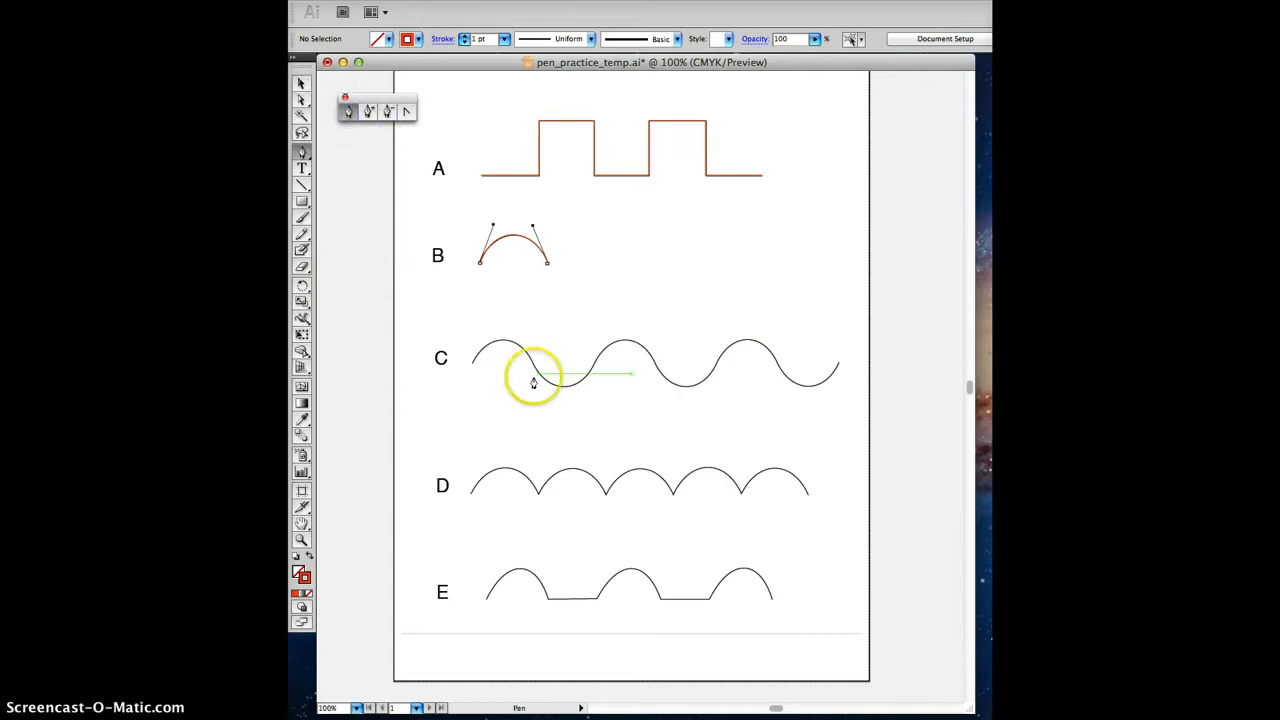
click(473, 366)
mouse_move(474, 366)
mouse_down()
mouse_move(532, 369)
mouse_move(488, 271)
mouse_move(471, 383)
mouse_move(468, 322)
mouse_move(474, 369)
mouse_move(490, 352)
mouse_move(463, 379)
mouse_move(471, 226)
mouse_move(473, 405)
mouse_move(472, 365)
mouse_up()
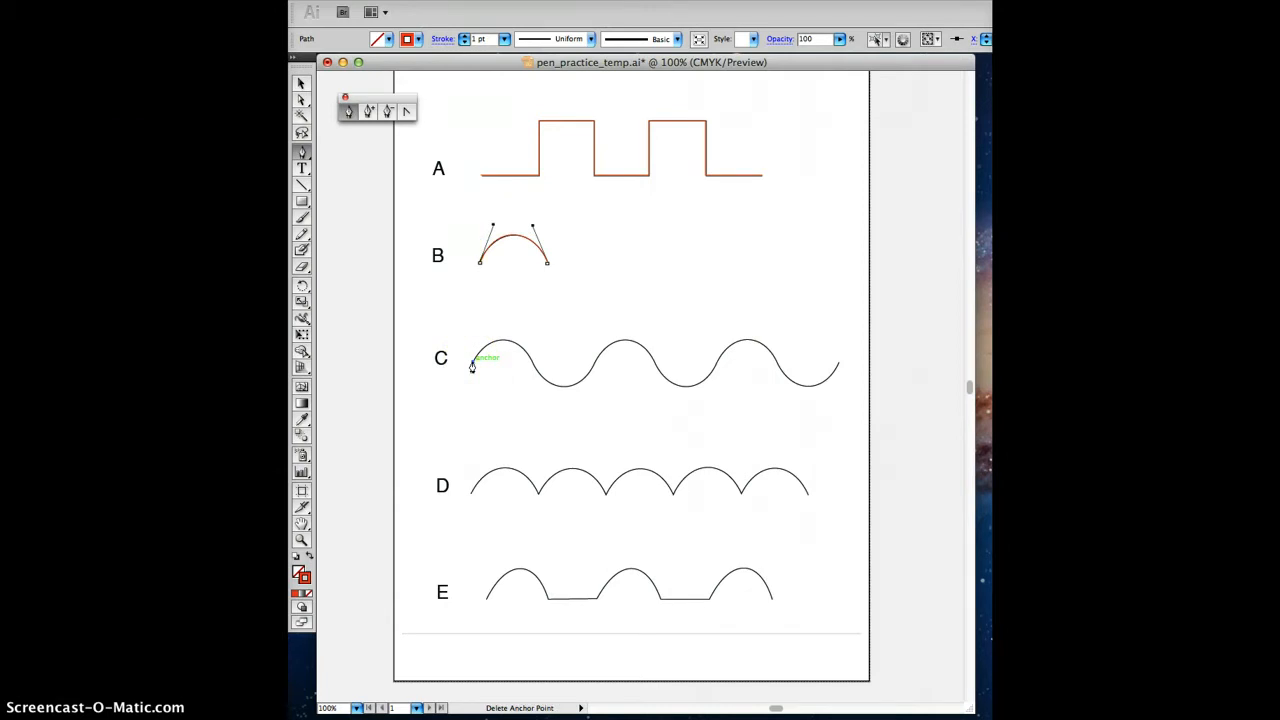
drag(472, 366, 534, 369)
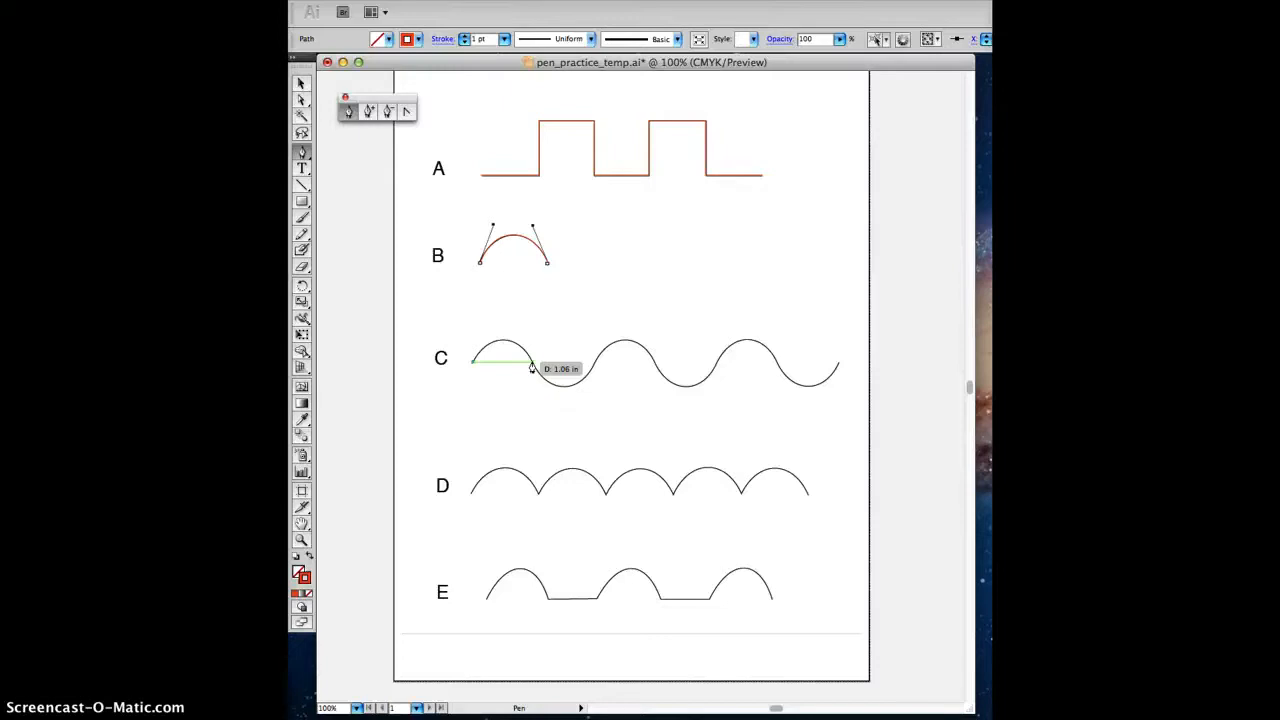
click(532, 364)
drag(535, 365, 566, 412)
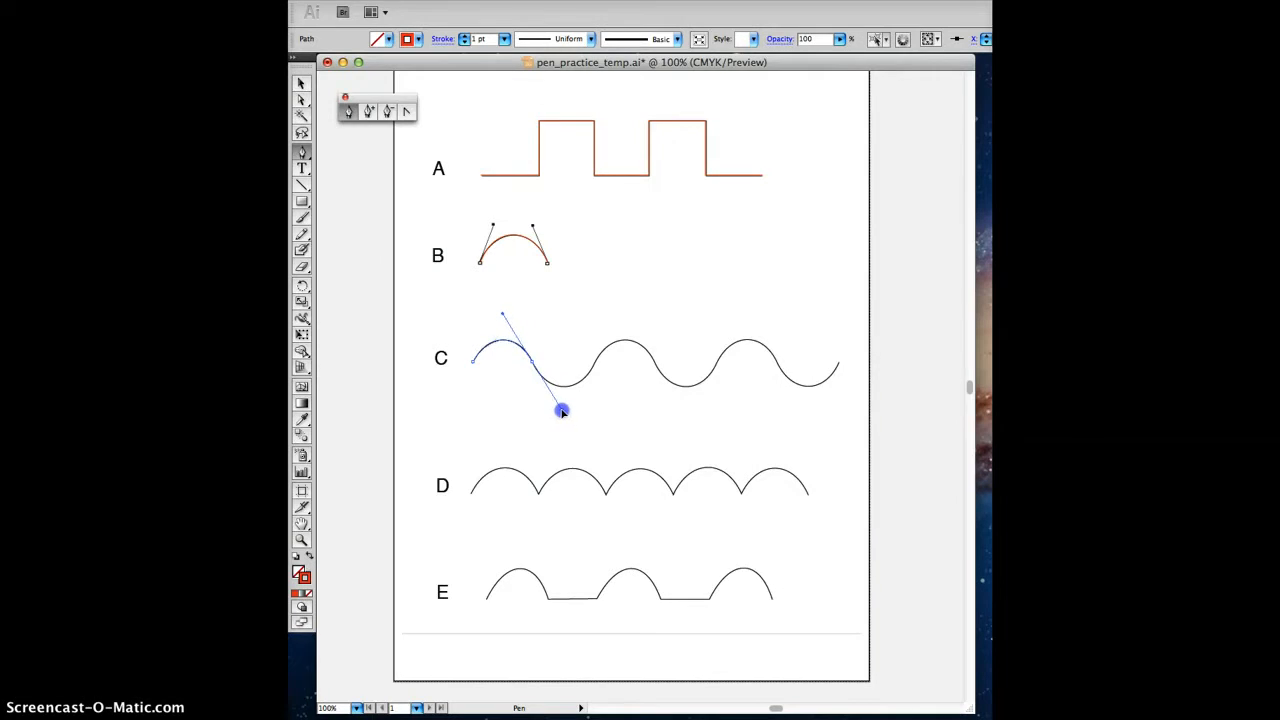
drag(562, 412, 563, 409)
click(533, 366)
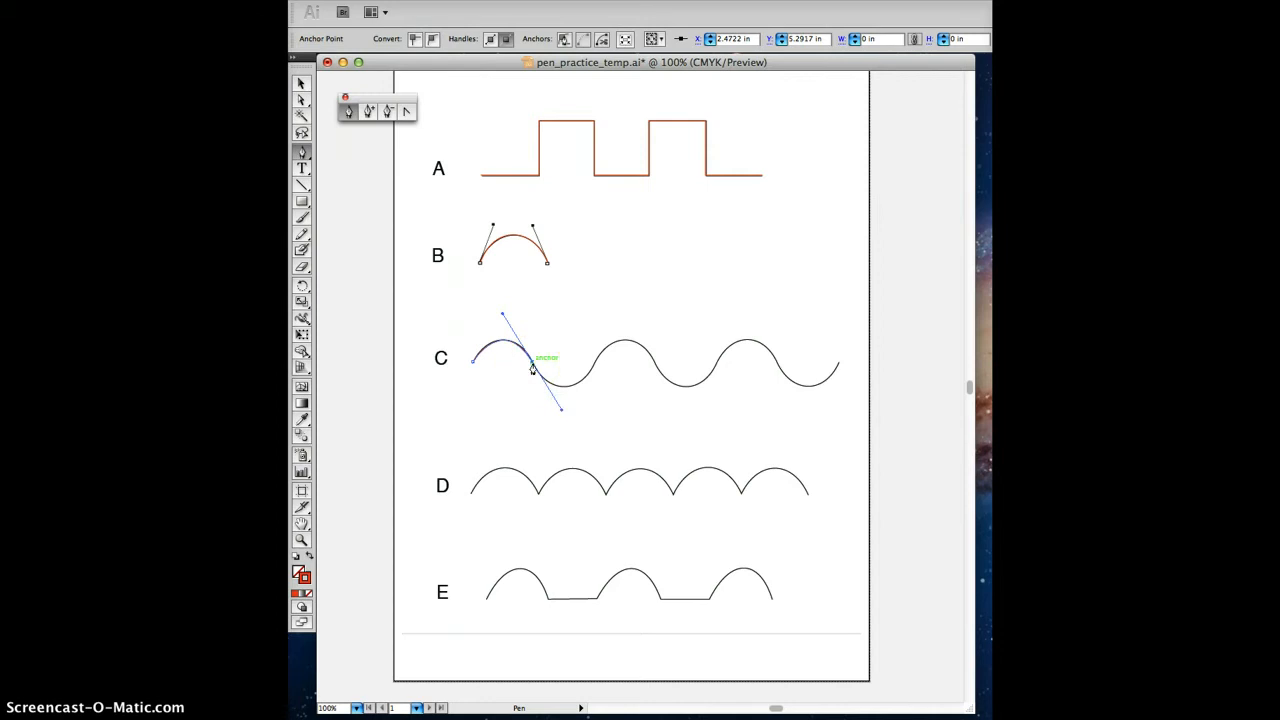
click(533, 364)
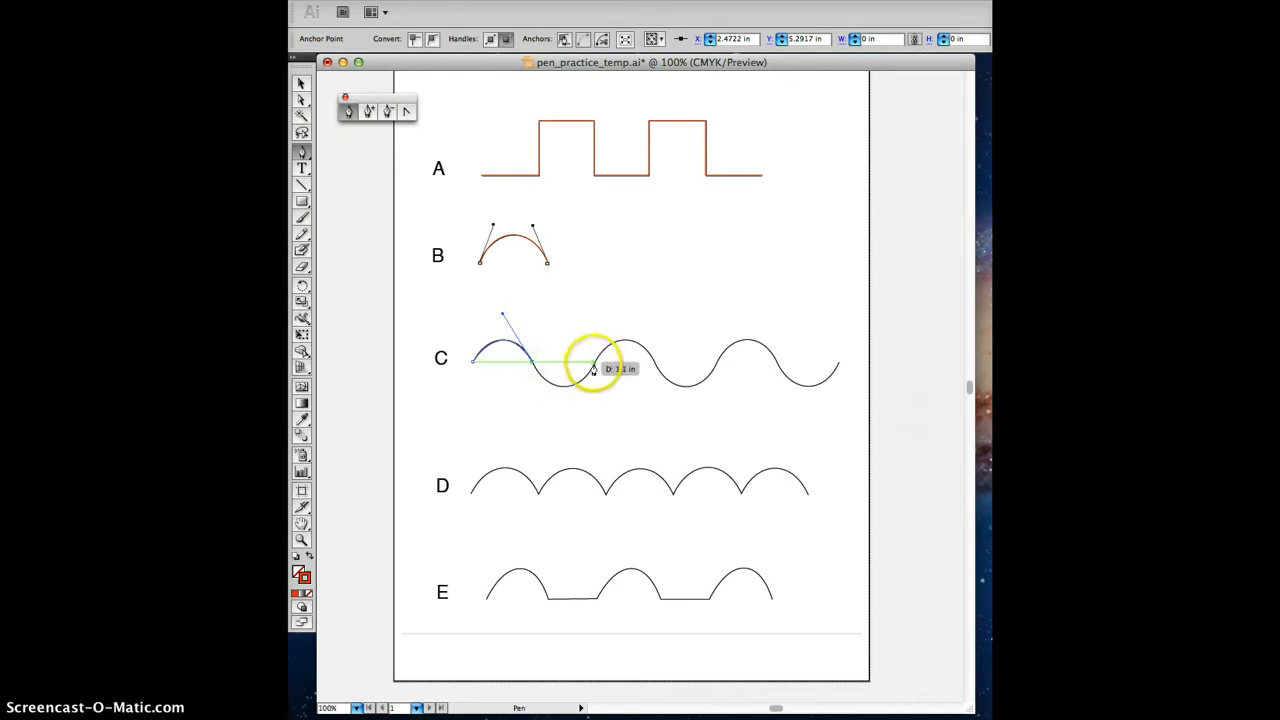
Continue wave C through its first trough, second hump and second trough, shaping the curves with handles and removing the first trough anchor's outgoing handle.
drag(593, 366, 626, 306)
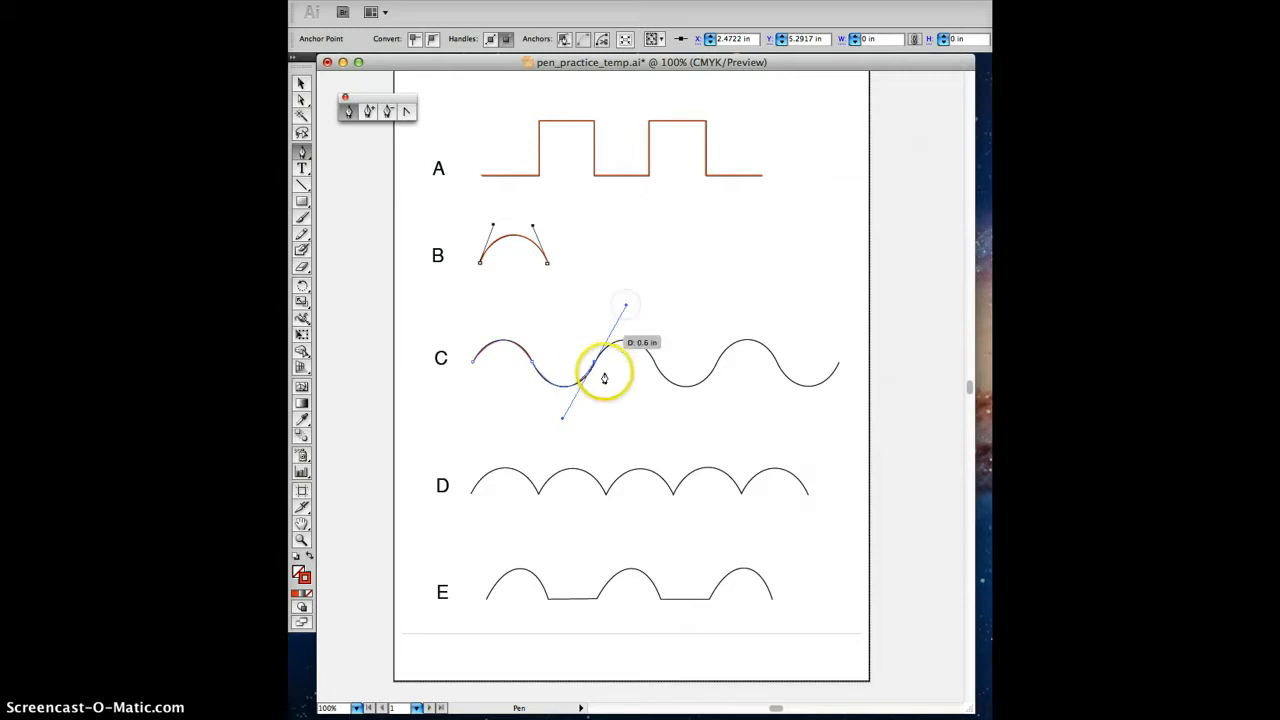
click(594, 366)
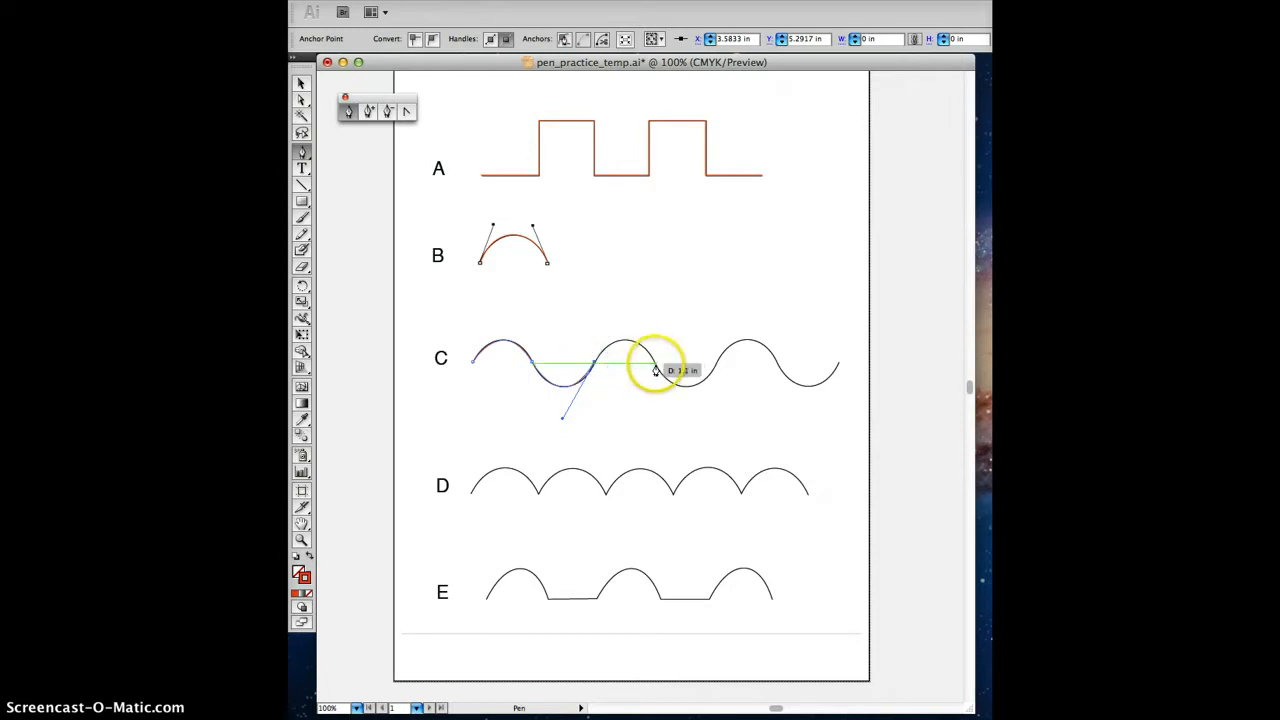
drag(655, 369, 685, 414)
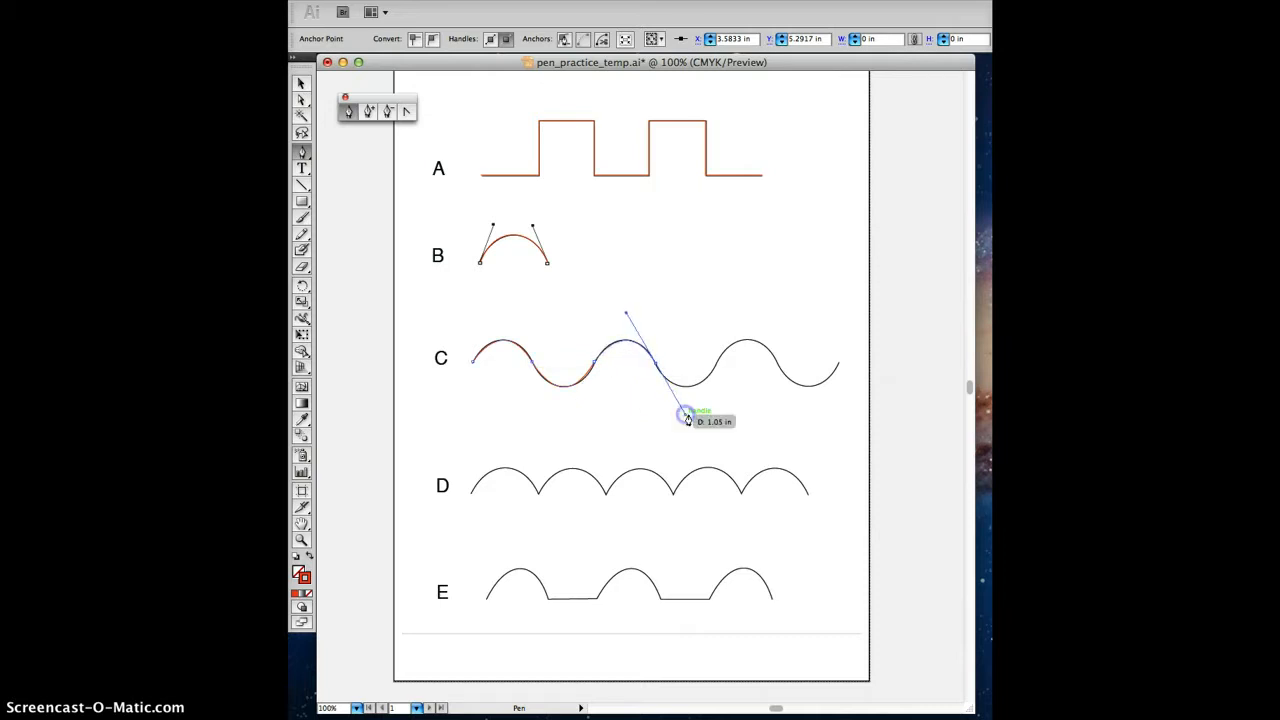
click(715, 370)
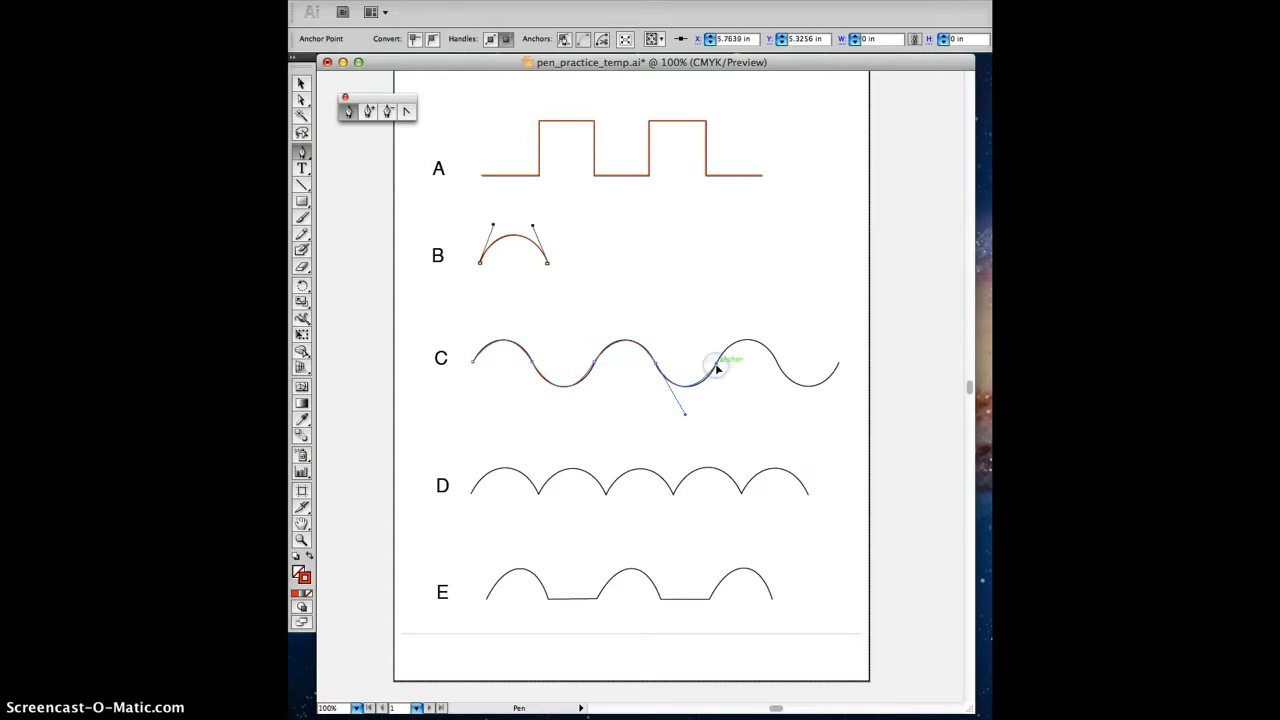
mouse_move(681, 415)
mouse_down()
mouse_move(651, 365)
mouse_move(686, 418)
mouse_up()
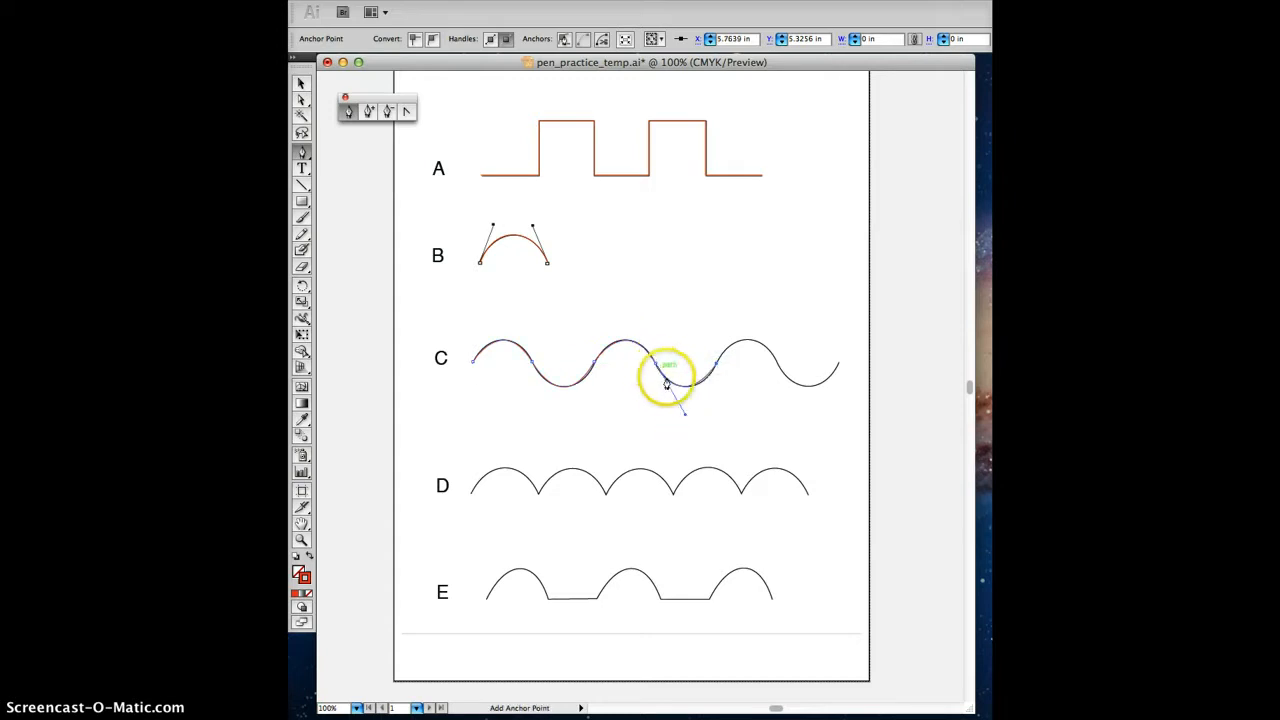
Trace wave C's third hump and last trough to its end point, then deselect the path with the Selection tool.
click(778, 366)
drag(778, 366, 810, 417)
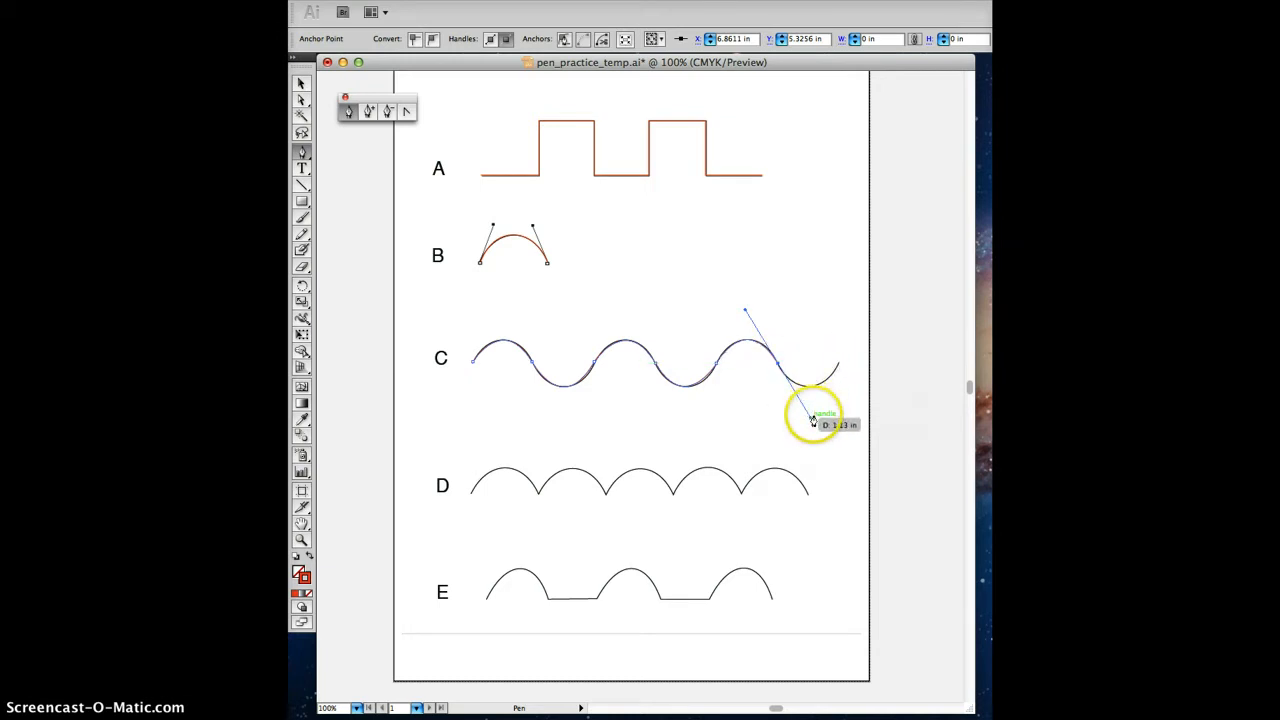
click(837, 368)
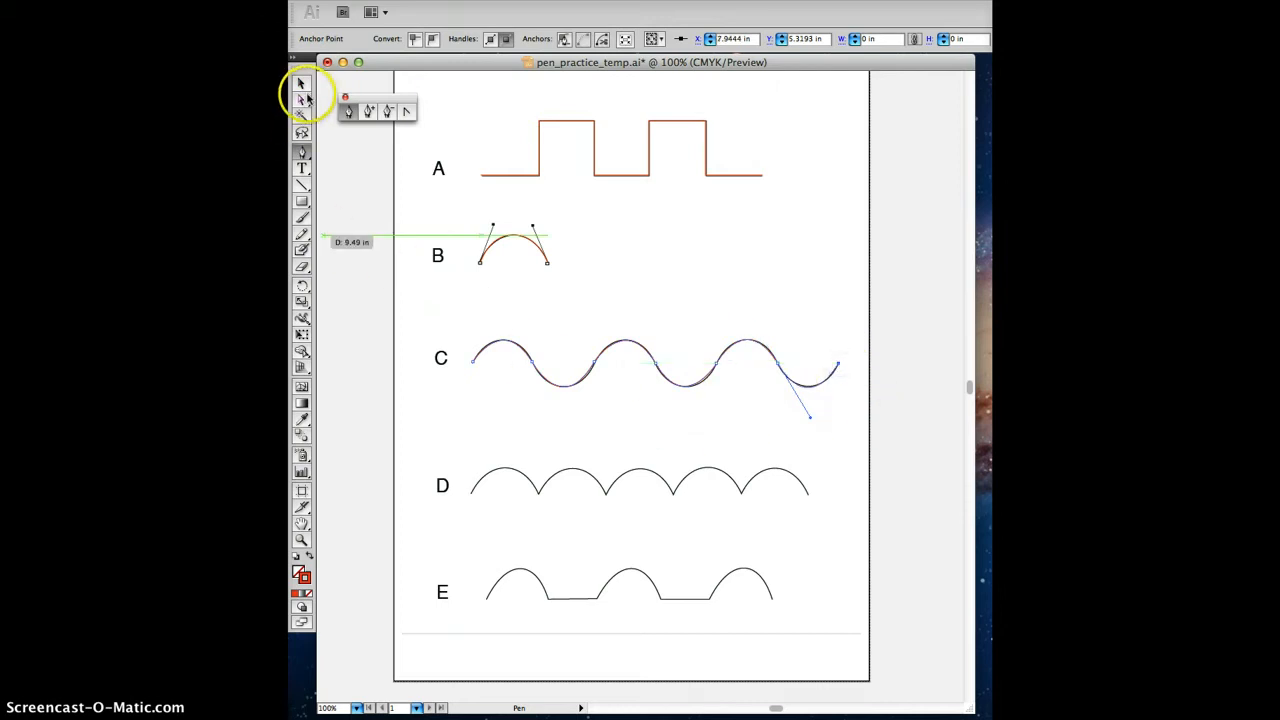
click(301, 86)
click(383, 389)
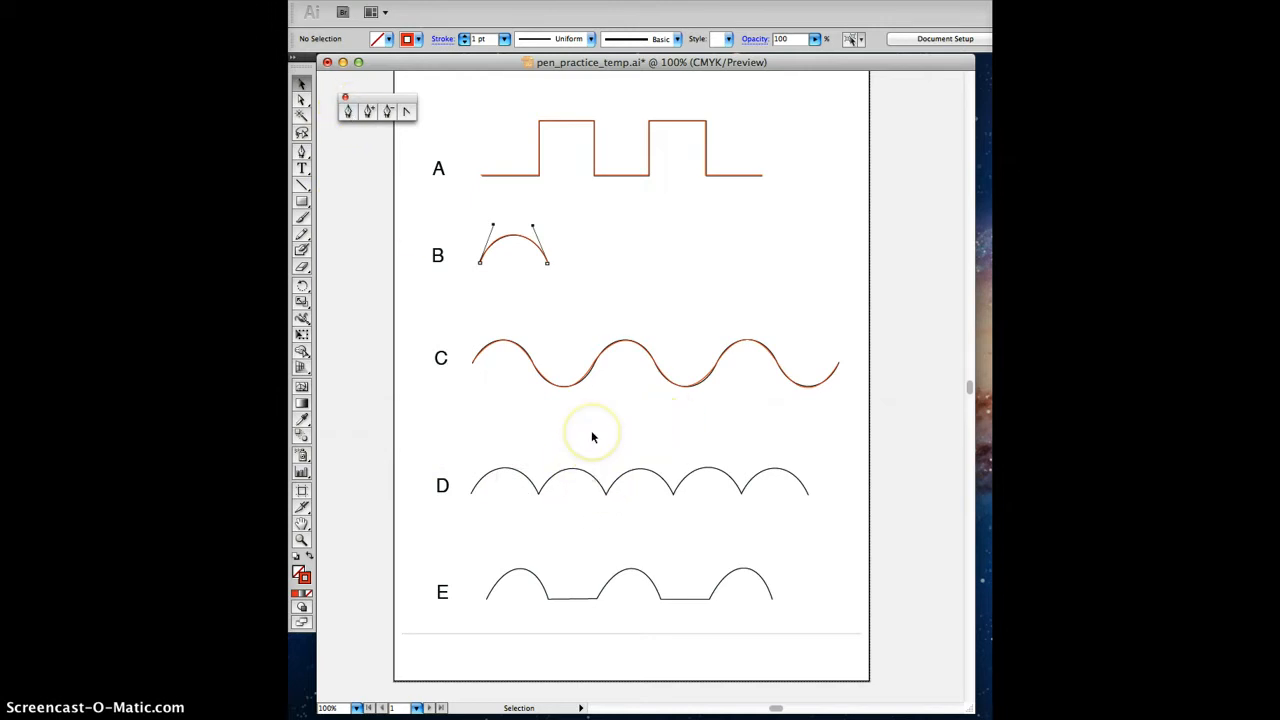
Examine the traced wave C against its template at 100% and 150% zoom, and frame templates C and D.
key(super+equal)
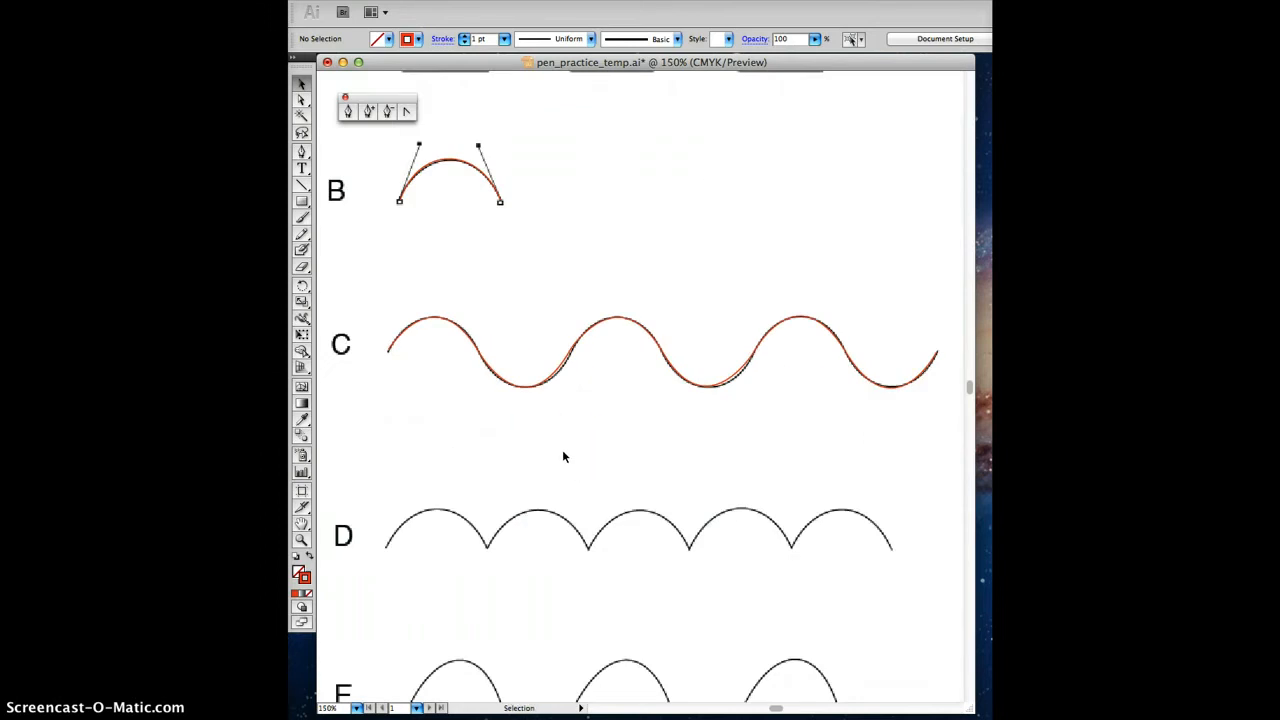
key(super+minus)
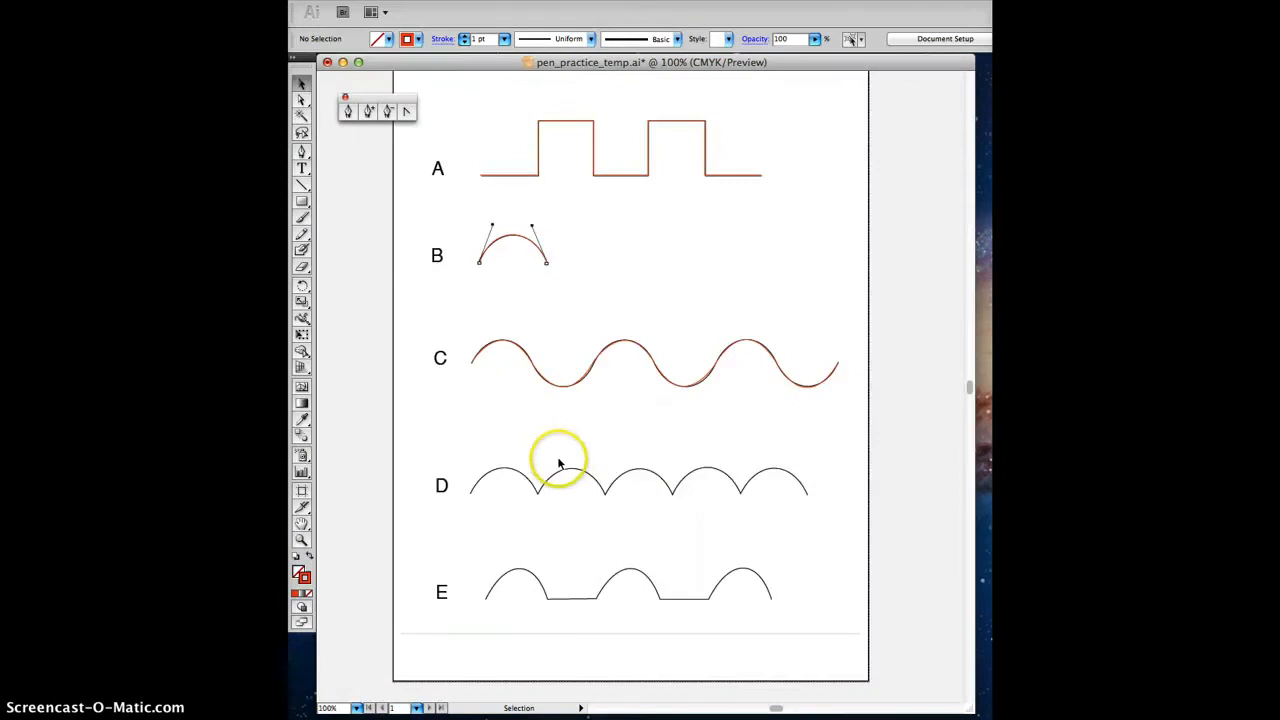
click(301, 540)
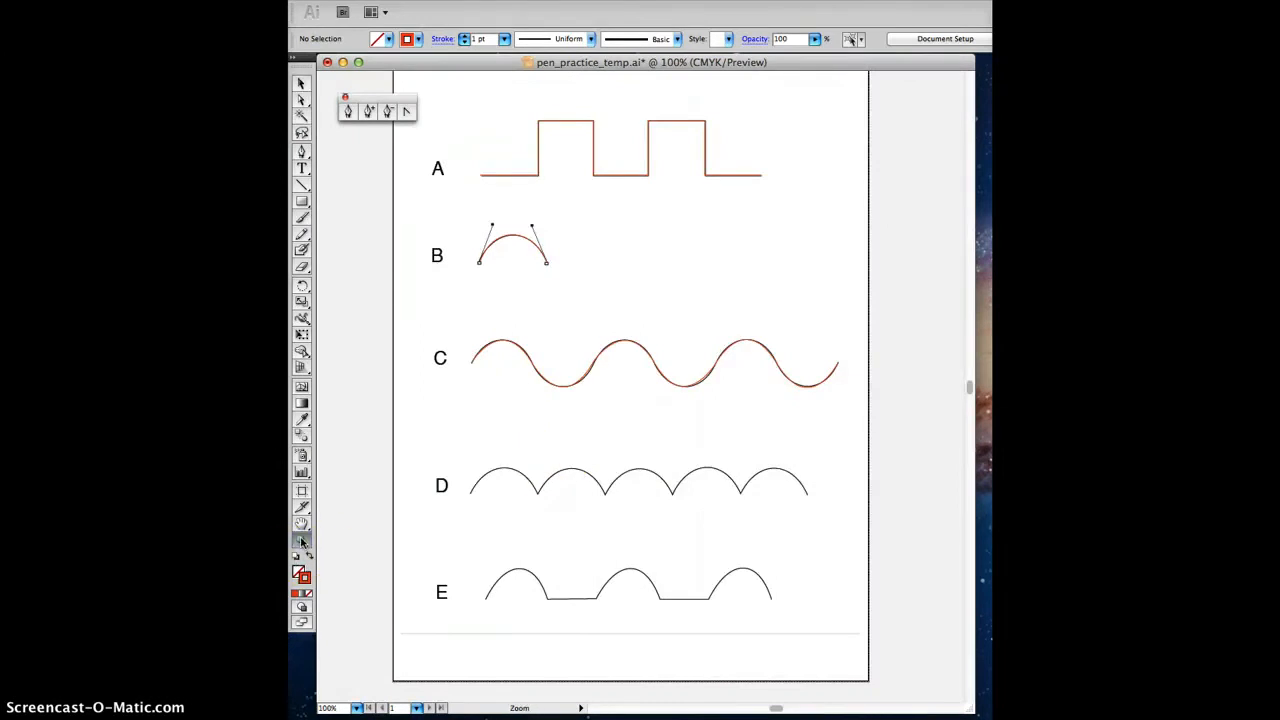
click(613, 388)
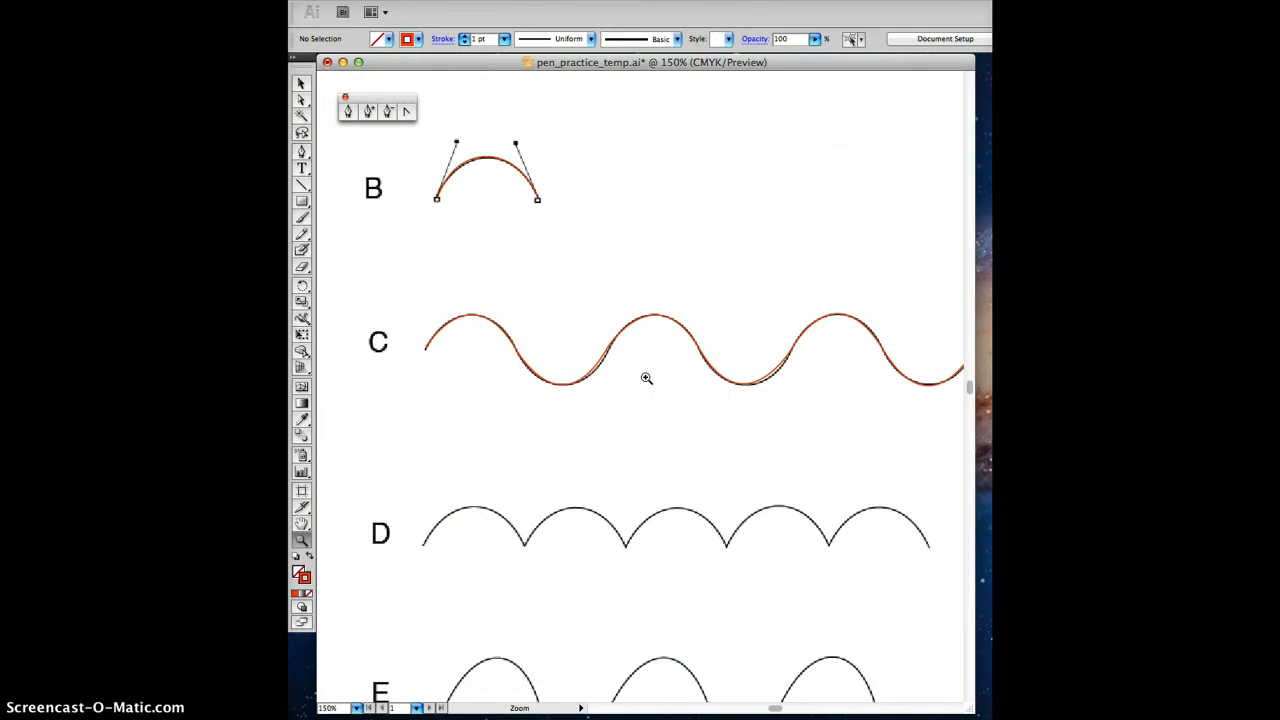
alt+click(646, 378)
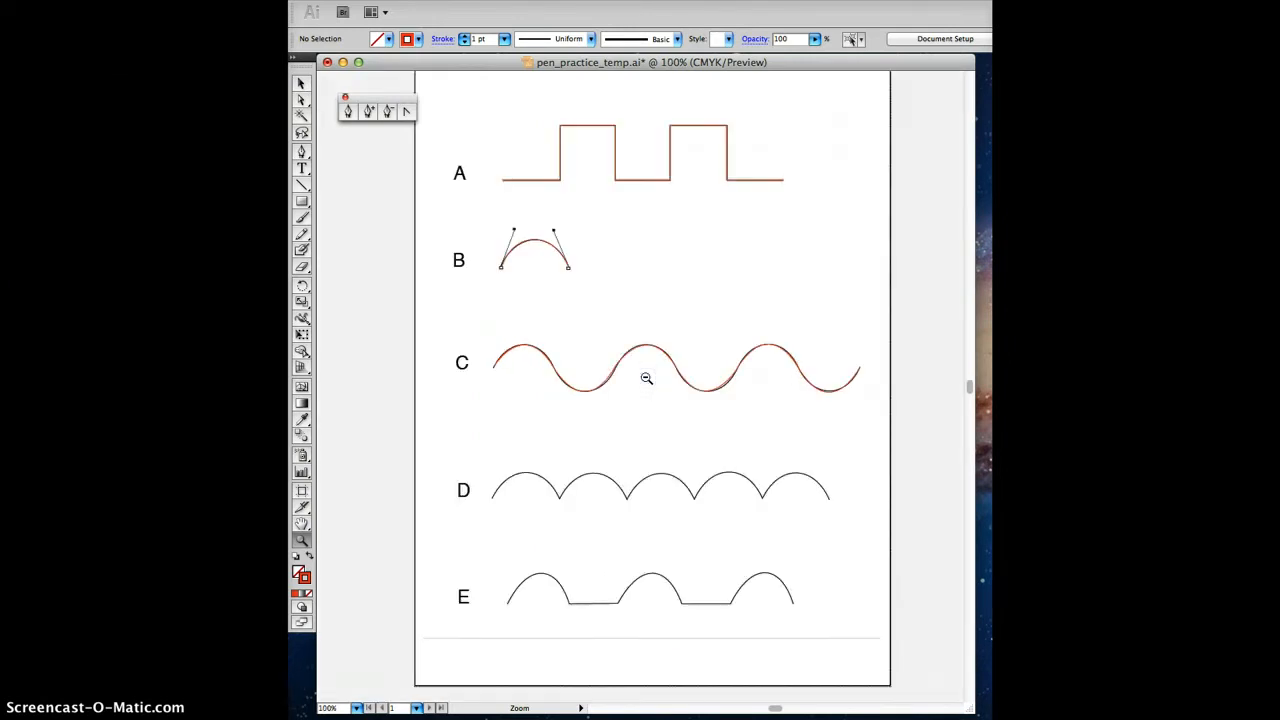
click(646, 378)
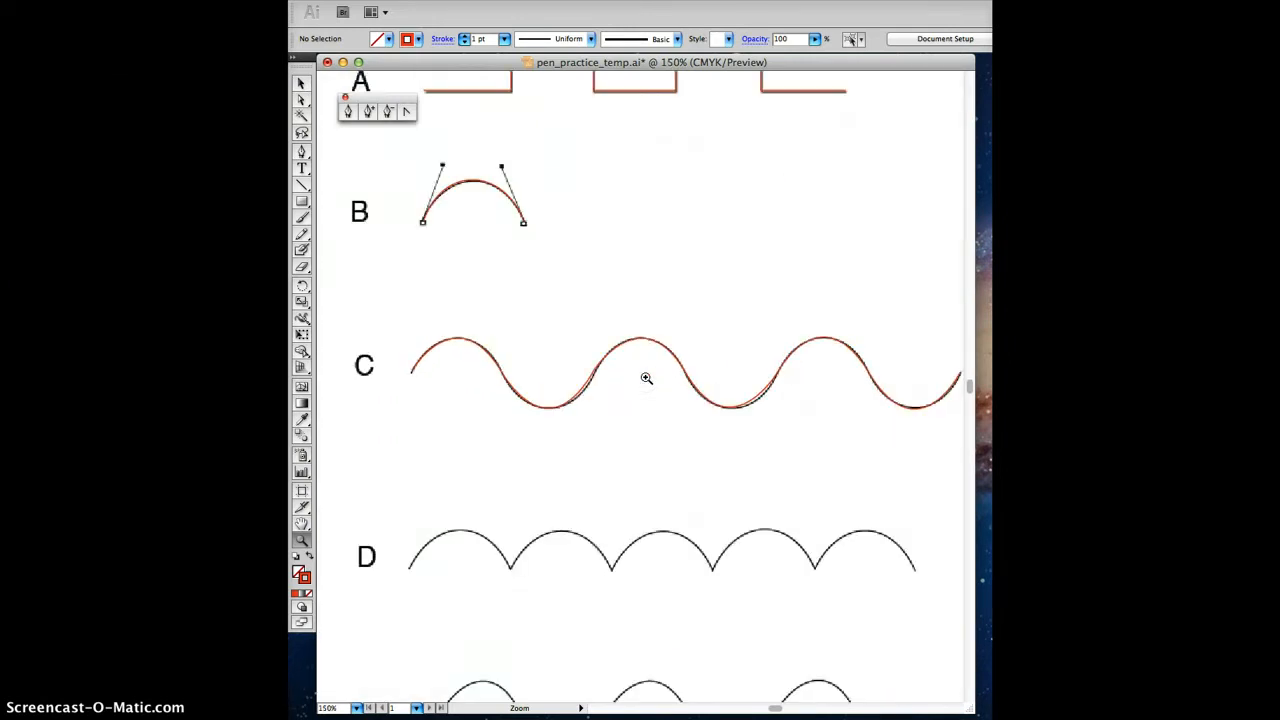
alt+click(646, 378)
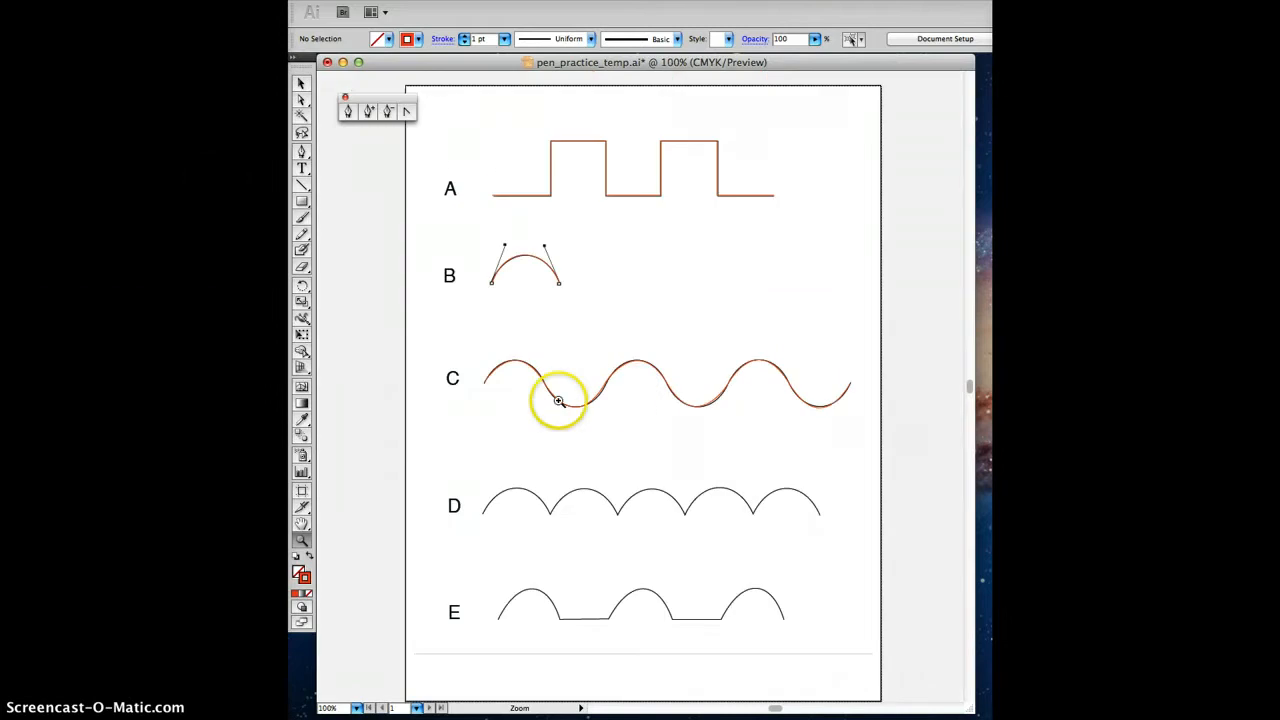
drag(366, 330, 894, 571)
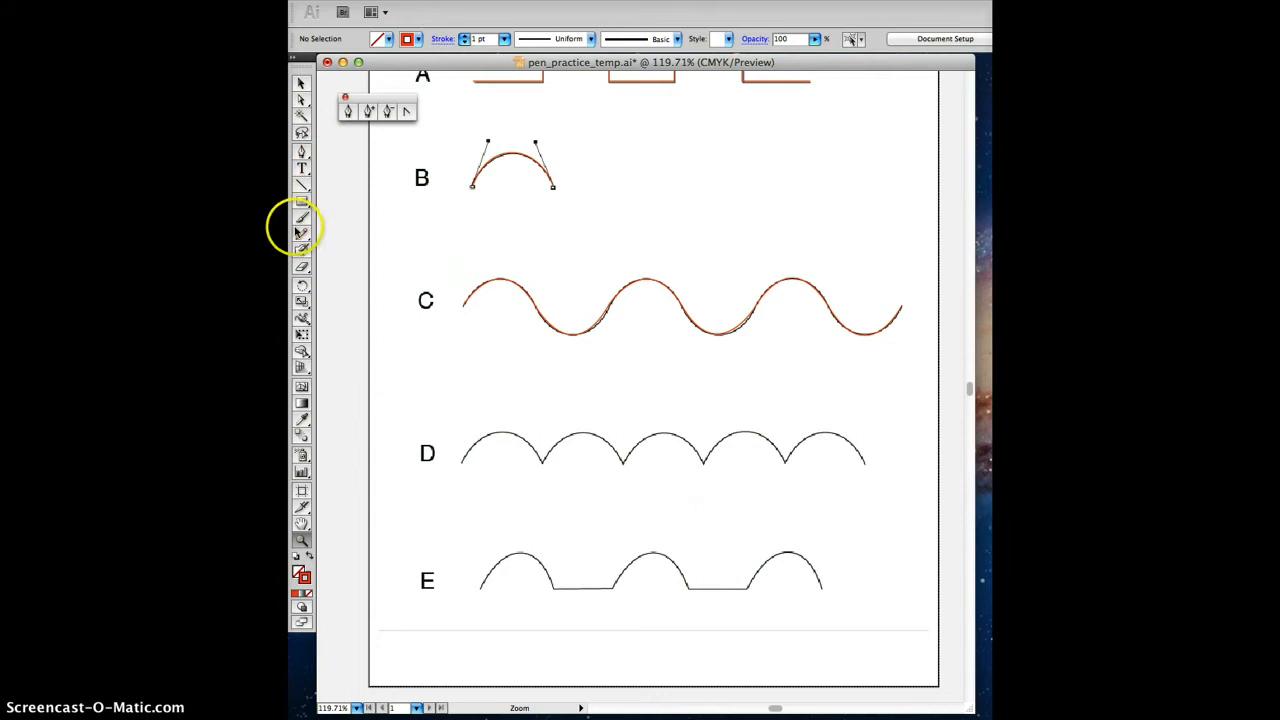
Trace template D's first three arches with the Pen tool, removing the outgoing handle at the first two cusps between arches.
click(348, 111)
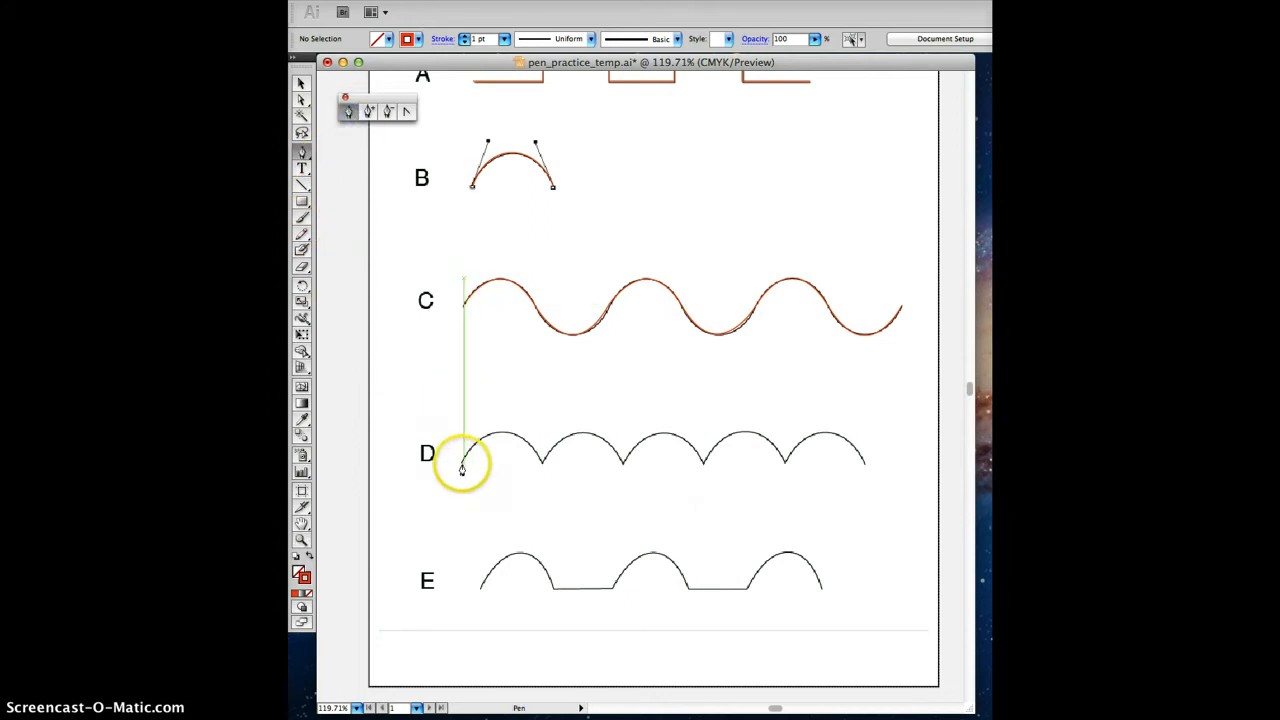
click(462, 465)
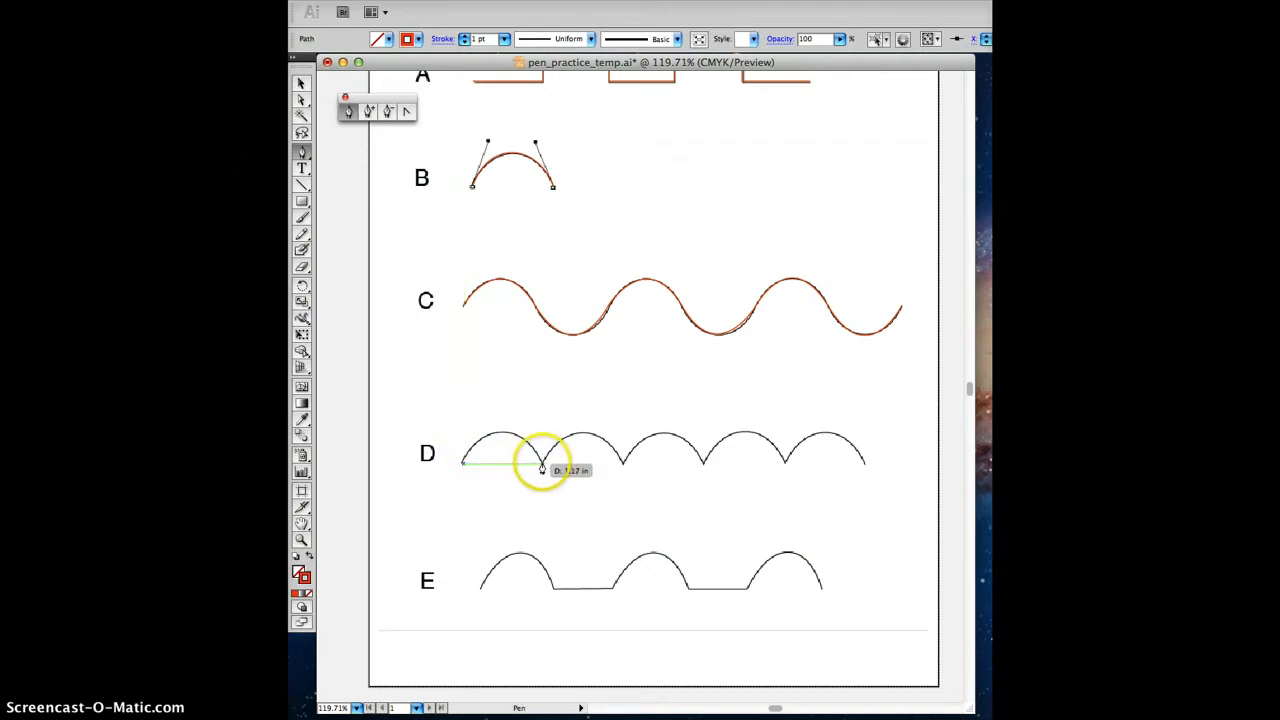
drag(541, 465, 586, 537)
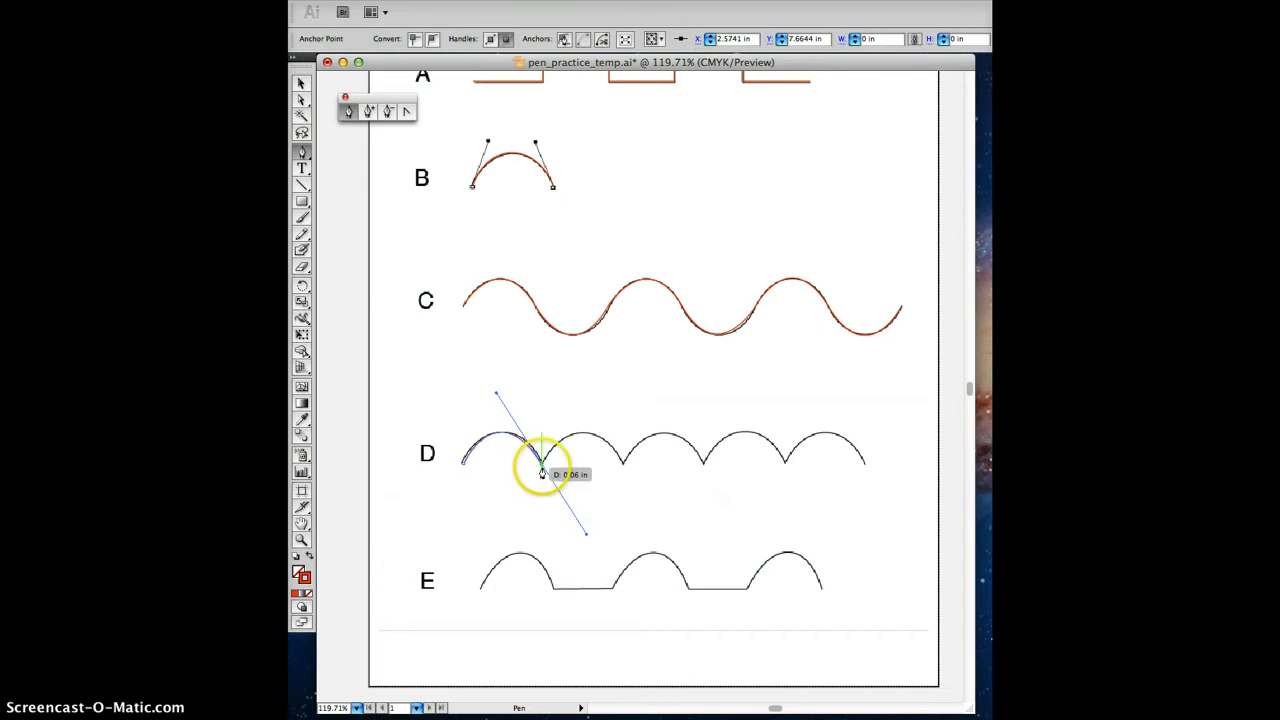
click(540, 467)
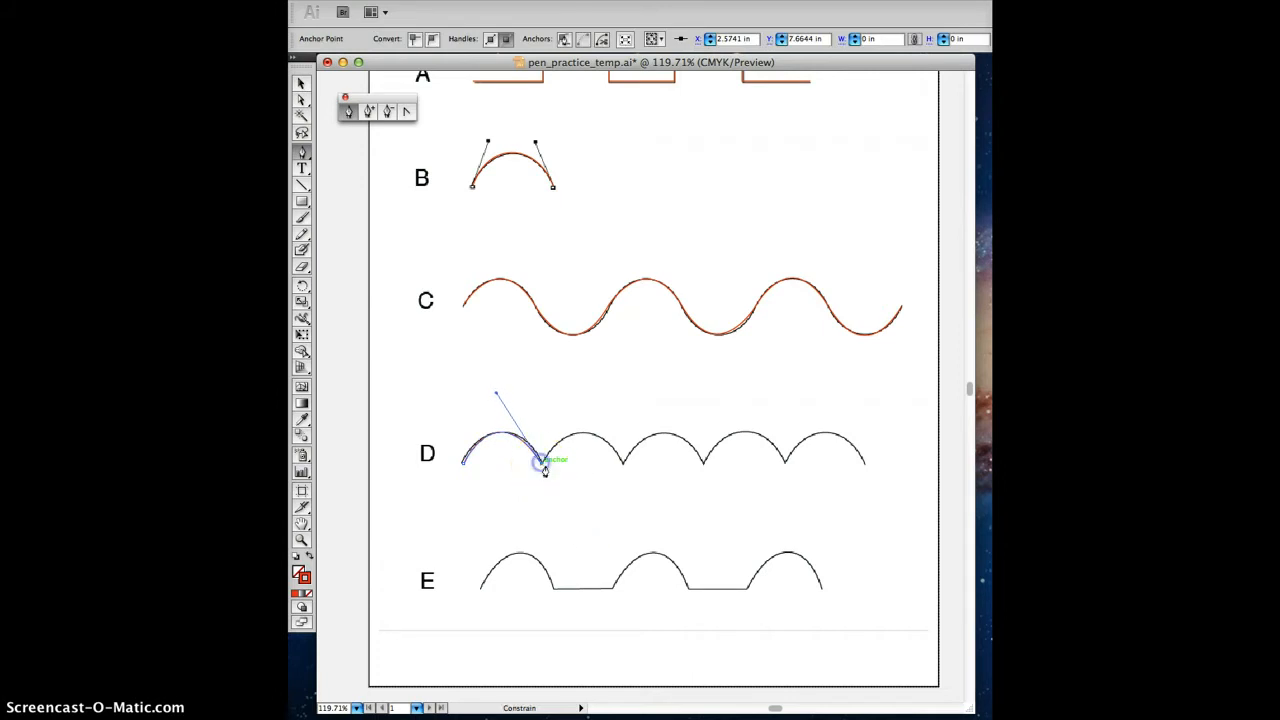
drag(622, 462, 665, 534)
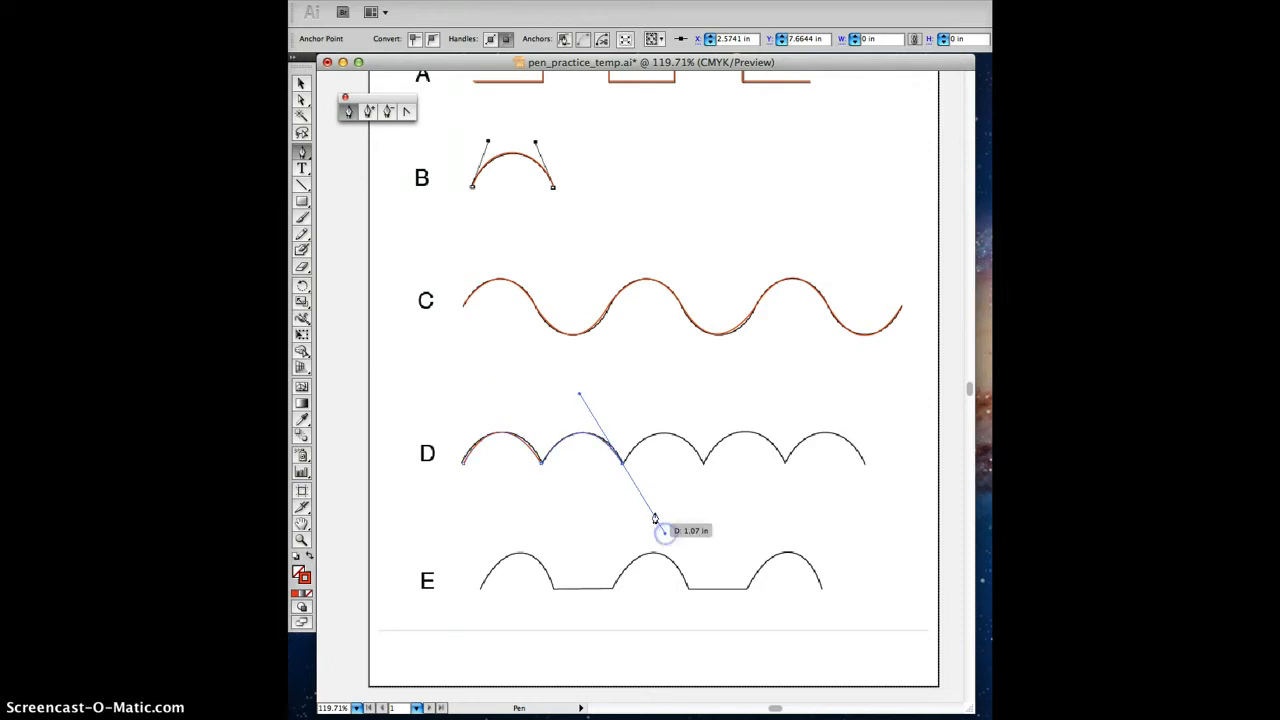
click(621, 466)
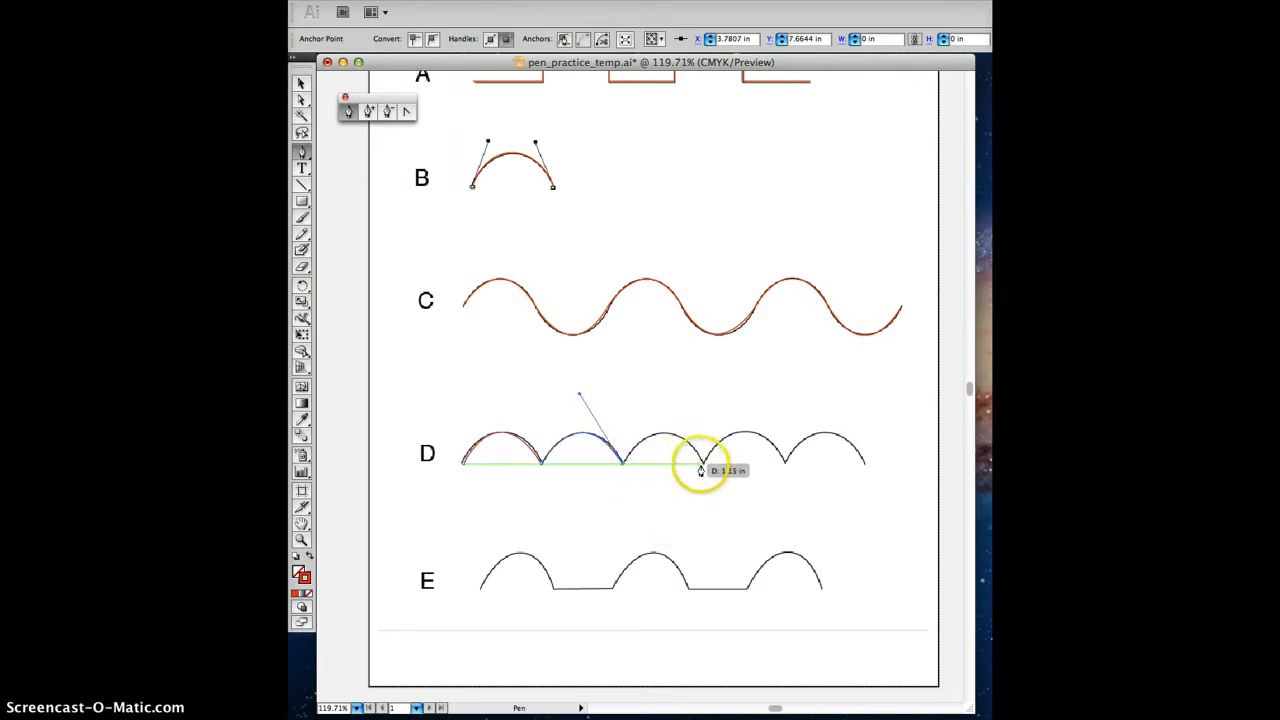
drag(704, 464, 746, 534)
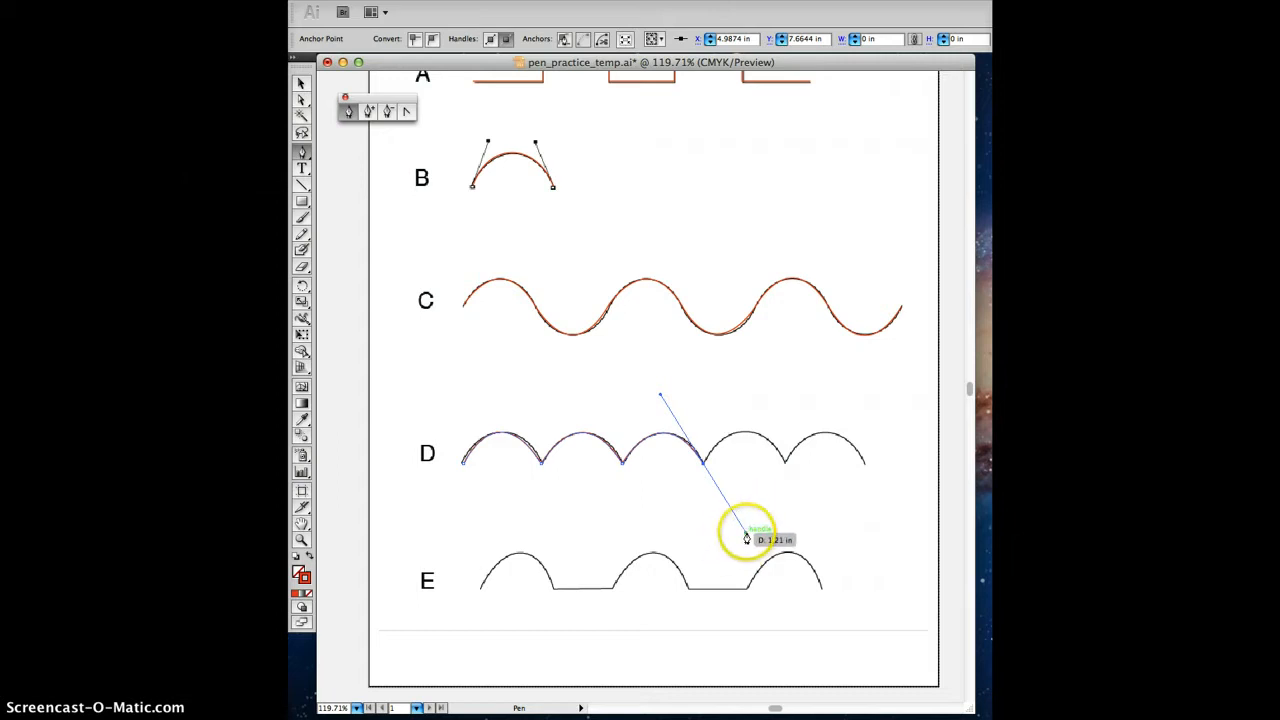
Try to swing the outgoing handle at the end of D's third arch up toward the fourth arch, and undo each attempt.
drag(746, 533, 744, 434)
key(super+z)
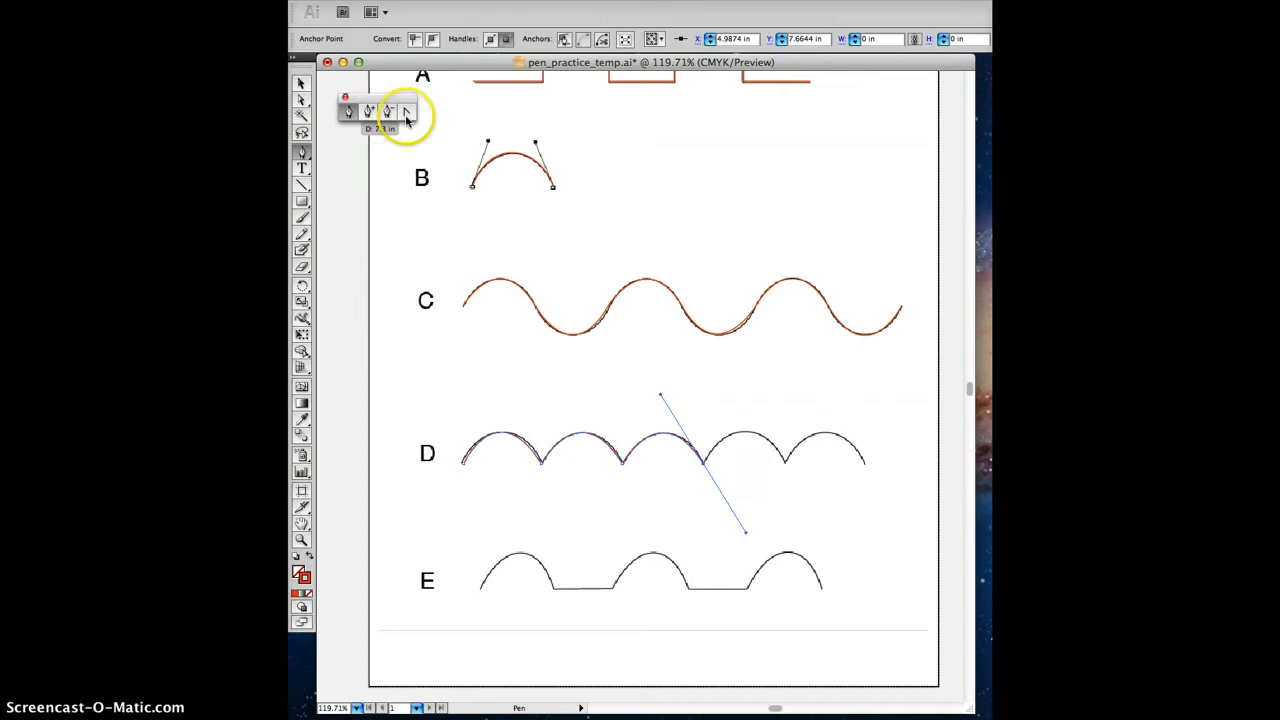
click(301, 100)
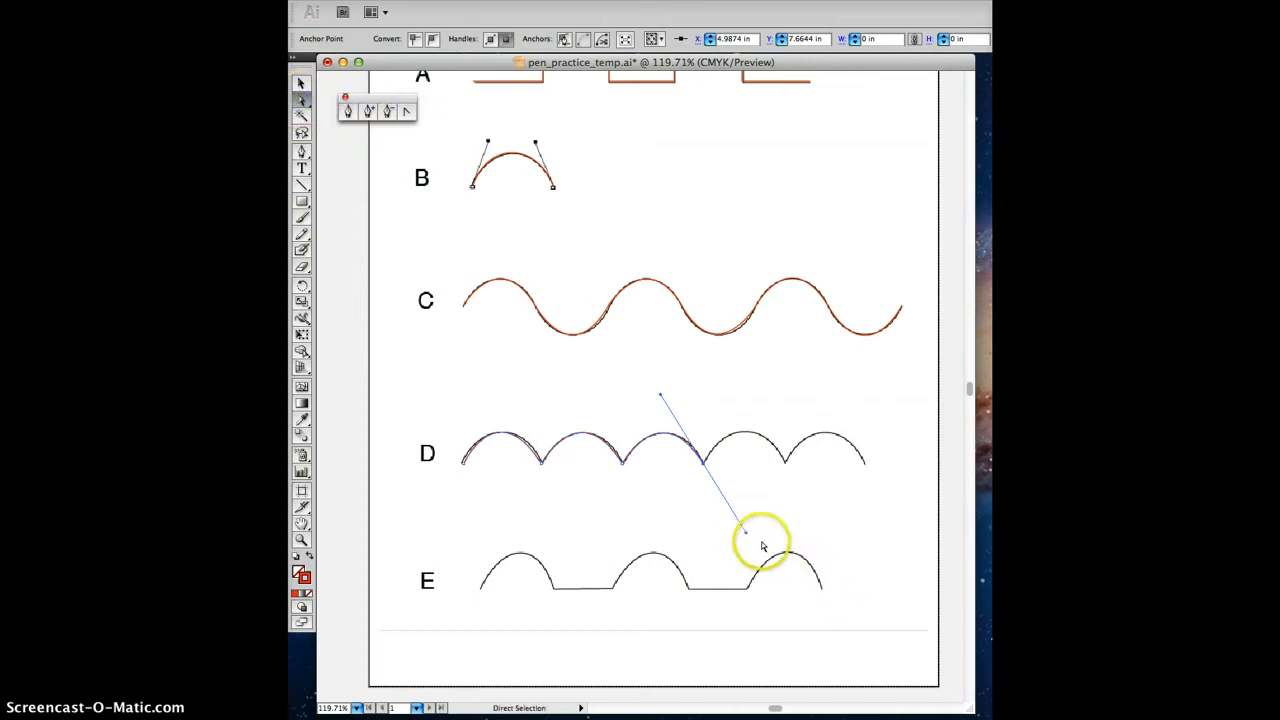
drag(746, 531, 733, 421)
key(super+z)
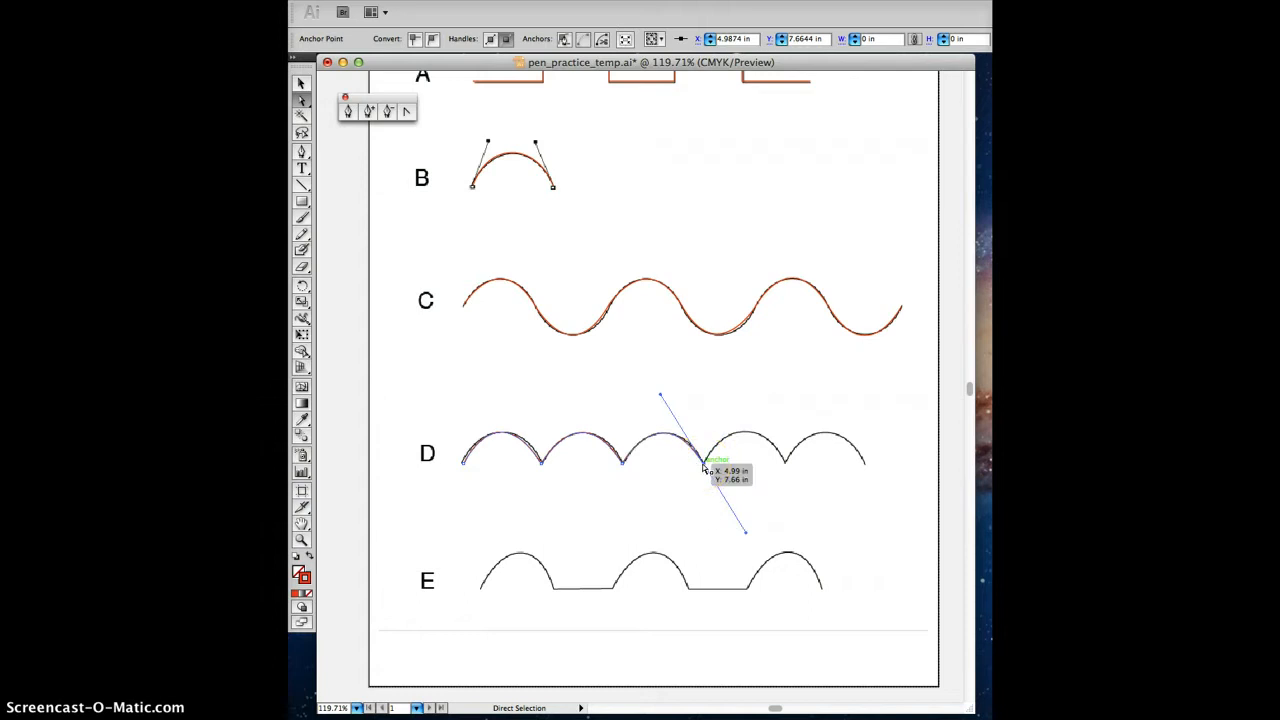
Deselect and reselect the traced path on D, and remove the outgoing handle from its end anchor after the third arch.
key(super+shift+a)
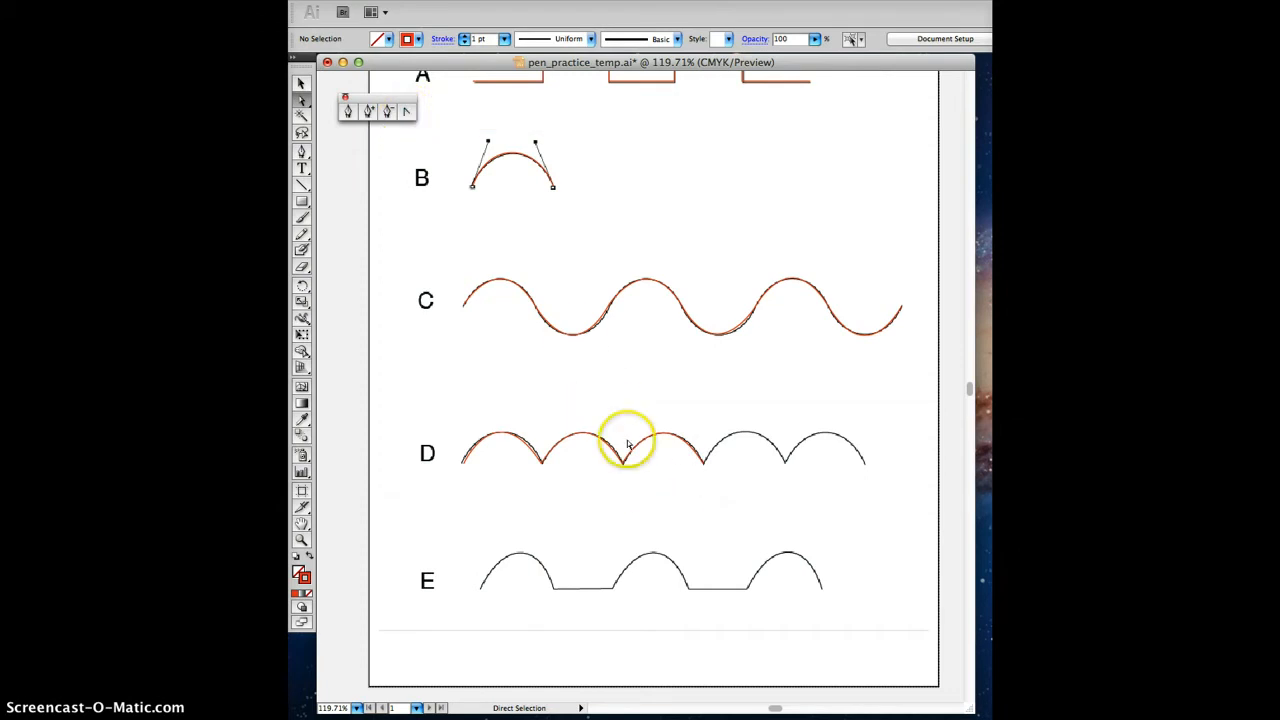
drag(633, 457, 705, 466)
click(348, 111)
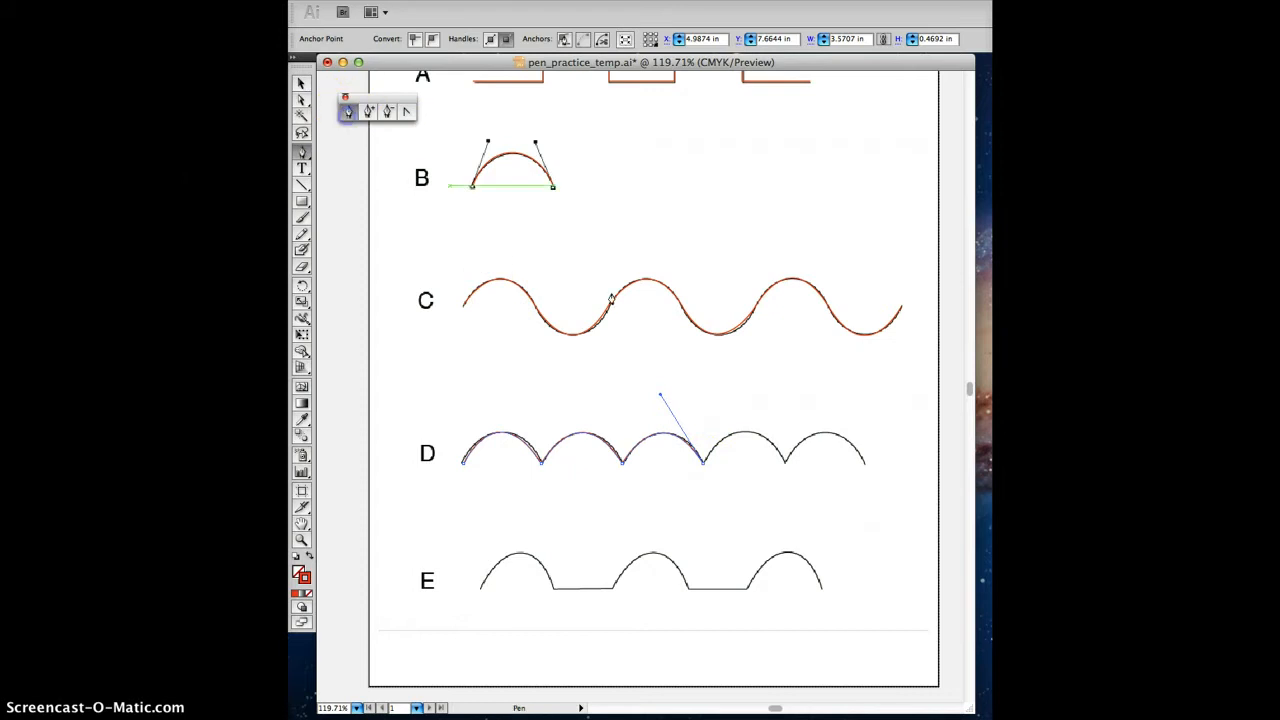
Try to trace D's fourth arch with a curved Pen anchor at its far cusp, and undo it.
click(784, 463)
drag(784, 463, 806, 491)
key(super+z)
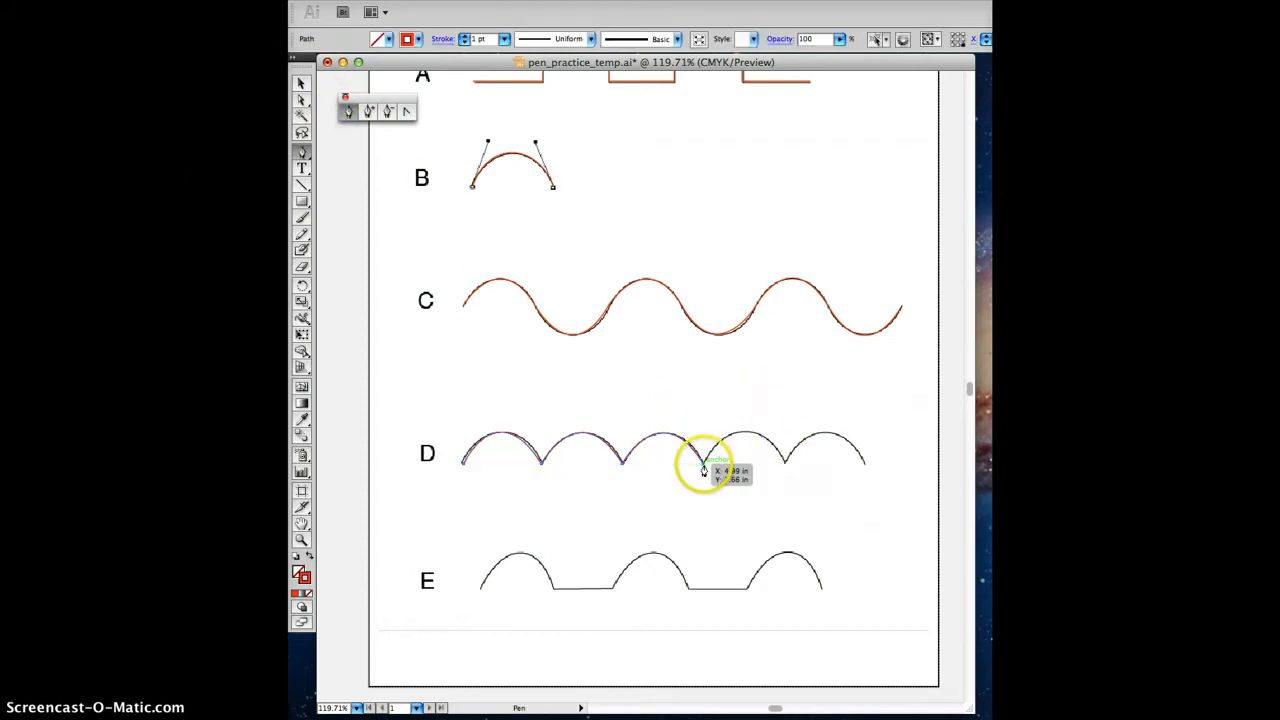
Trace D's fourth arch with the Pen tool and swing its end anchor's outgoing handle up toward the fifth arch.
click(704, 463)
click(785, 463)
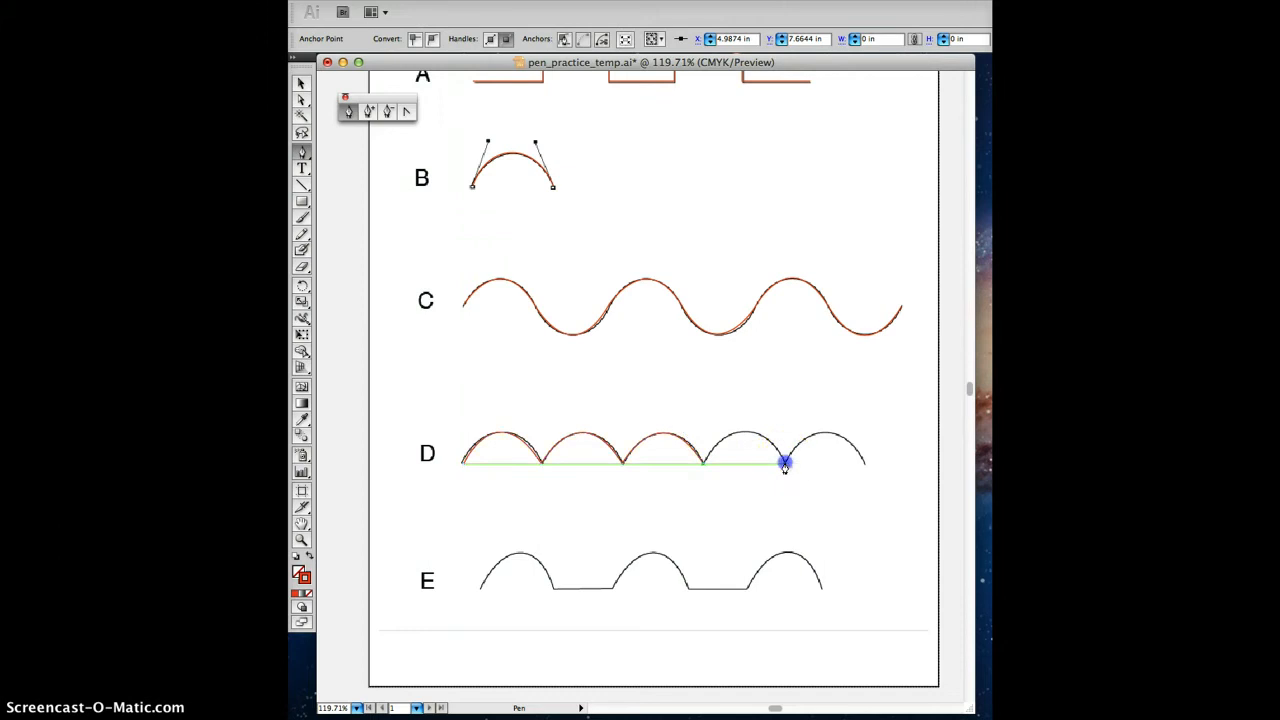
drag(785, 463, 825, 527)
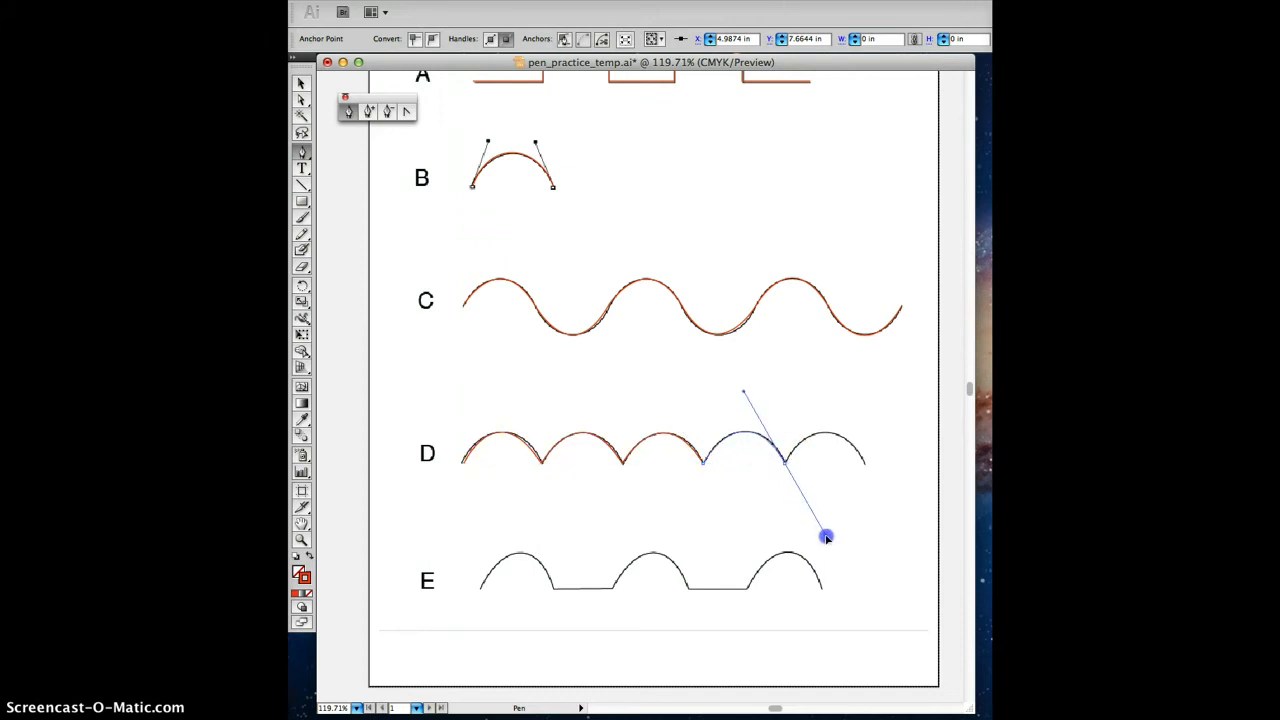
drag(826, 537, 816, 529)
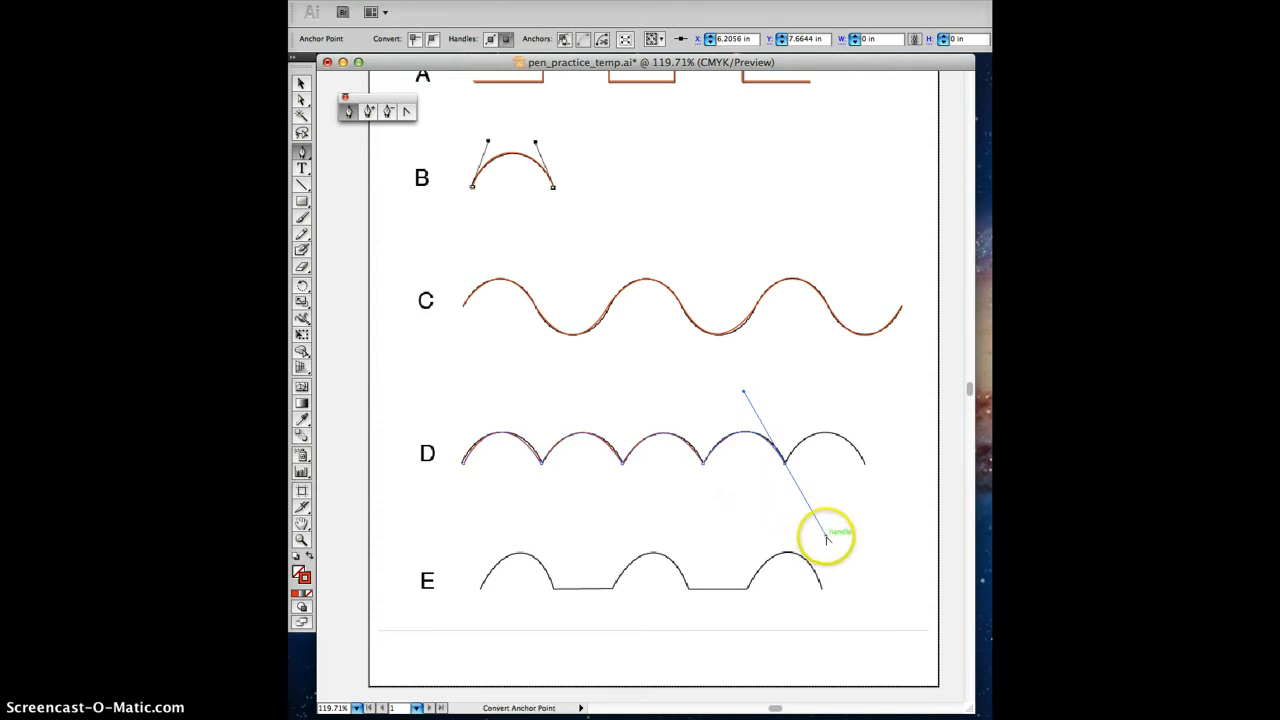
drag(826, 538, 829, 518)
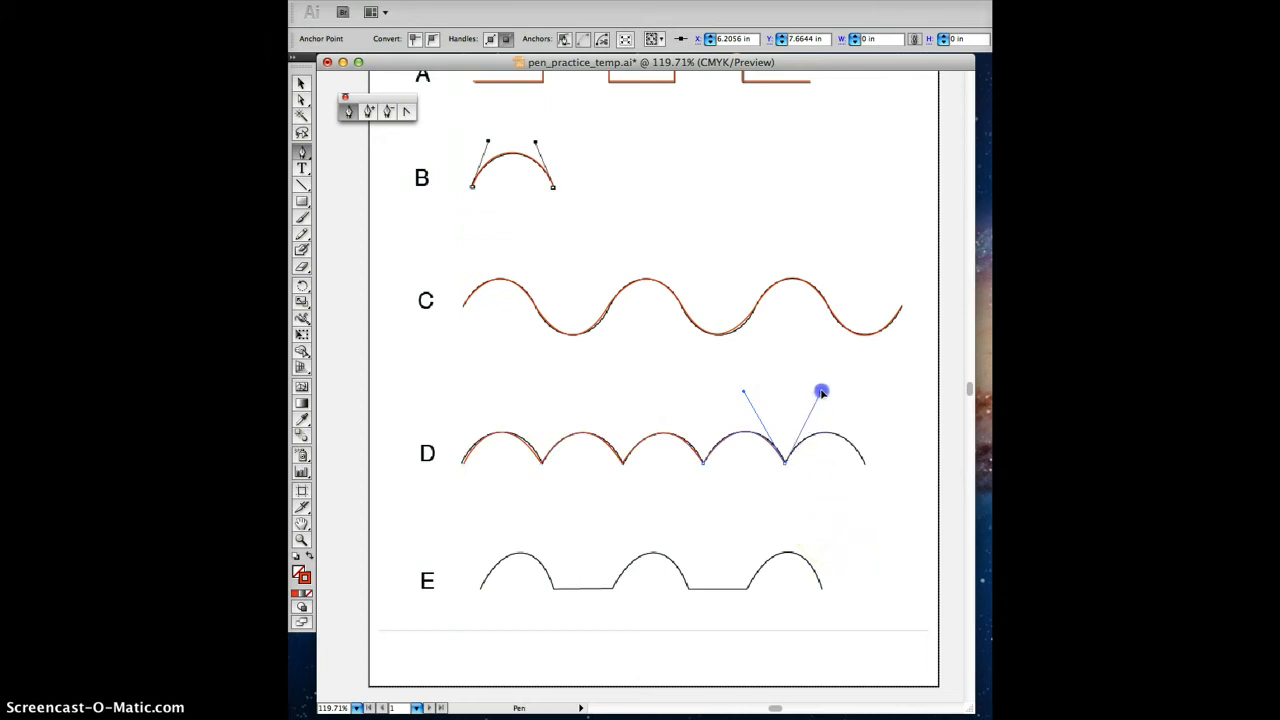
Finish template D by placing a corner anchor at the far end of the fifth arch, and deselect the path.
drag(866, 463, 865, 467)
click(865, 464)
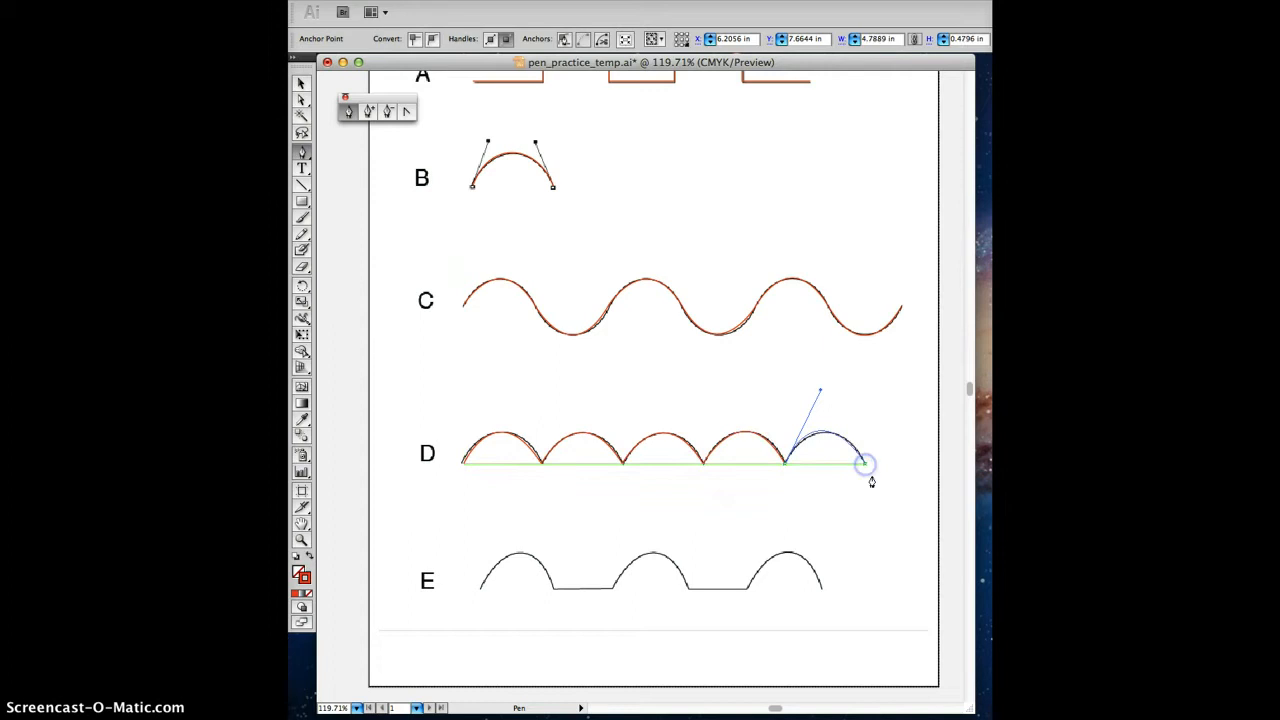
drag(838, 528, 868, 480)
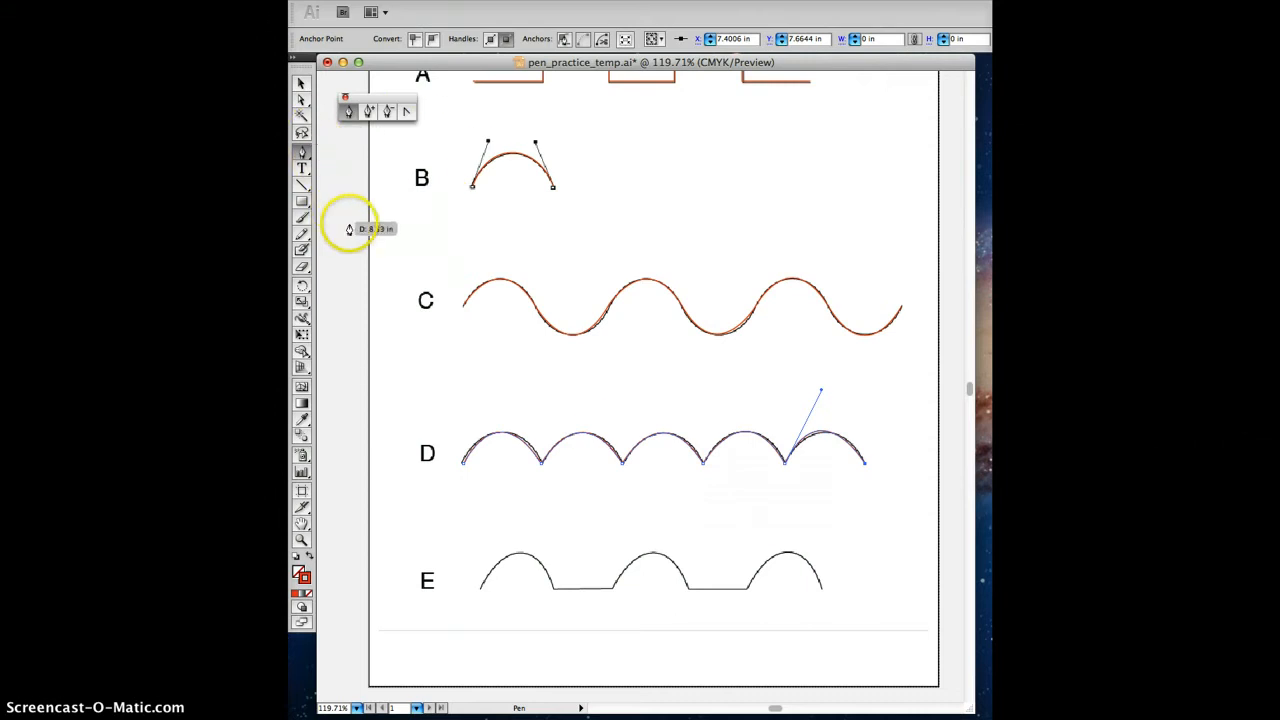
click(303, 86)
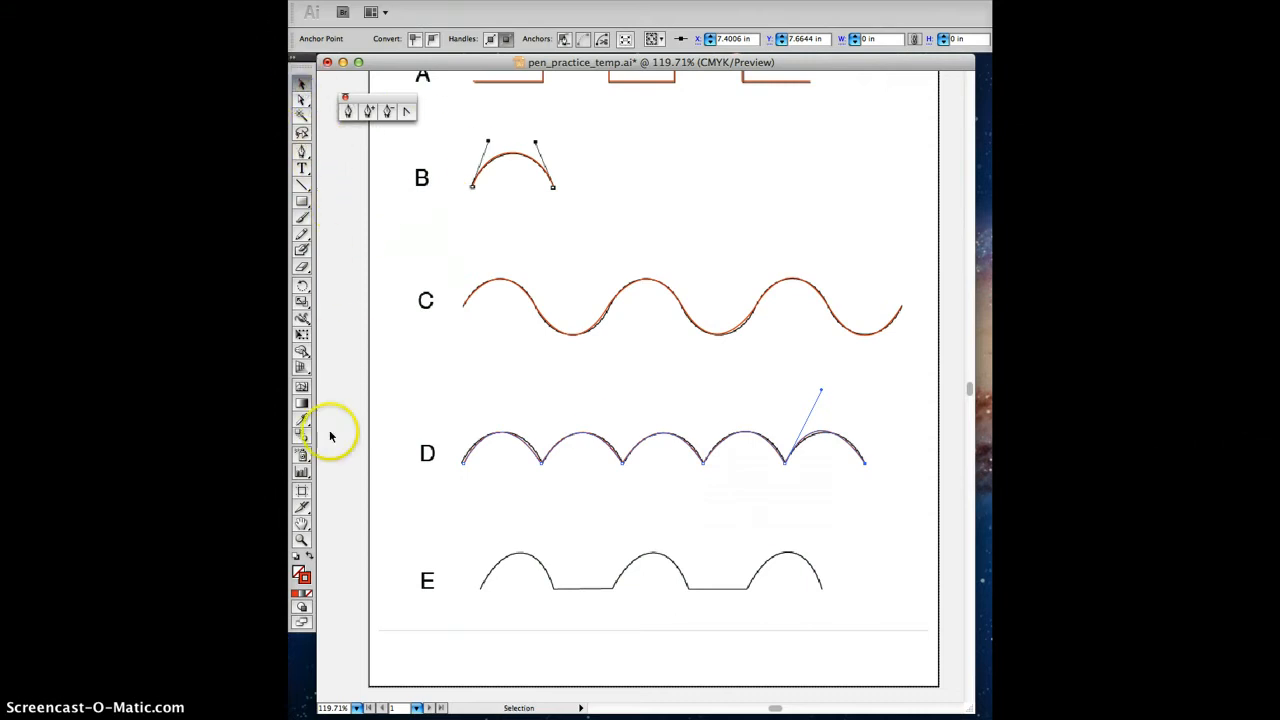
click(410, 490)
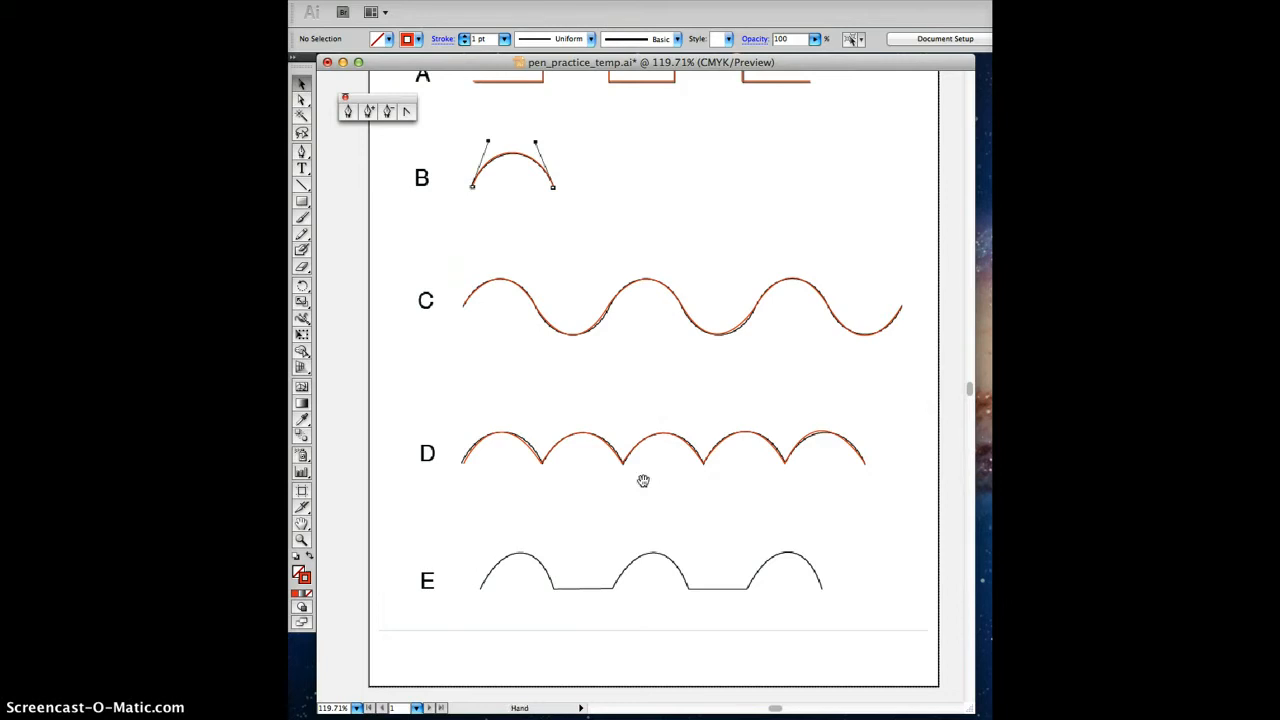
Zoom in around template E and look over the traced lines above it.
drag(651, 508, 674, 331)
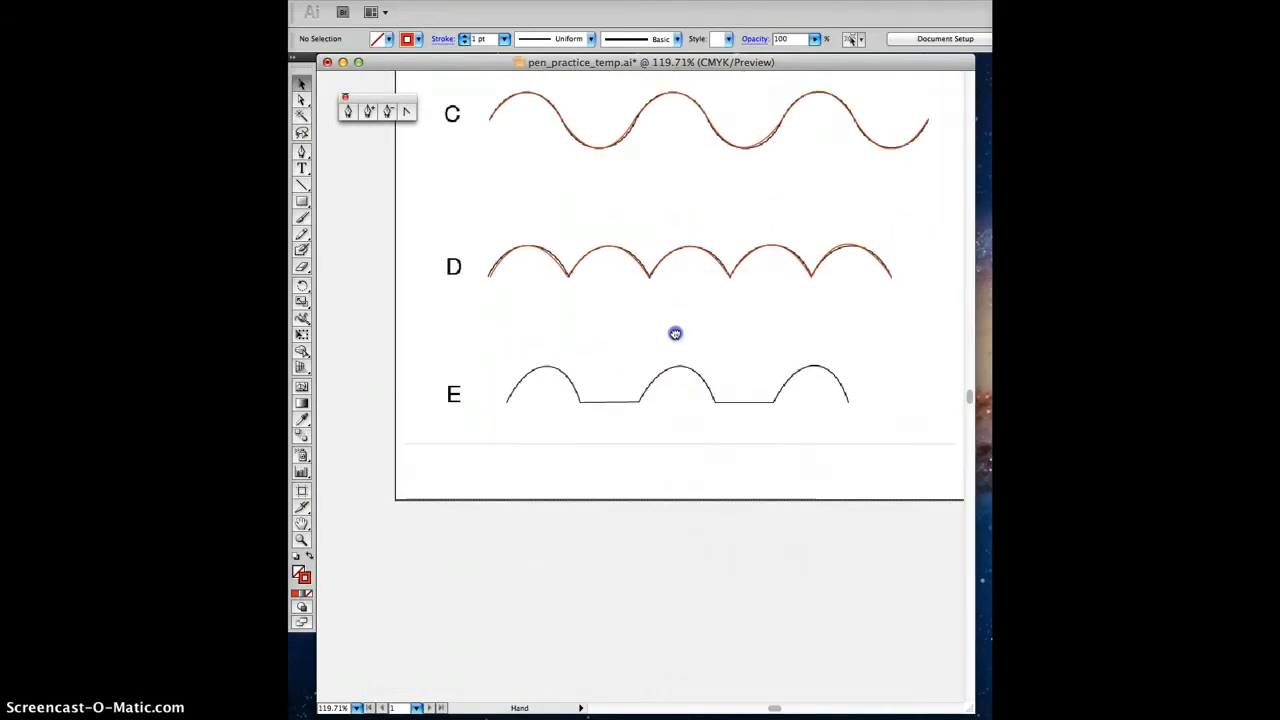
drag(773, 312, 748, 400)
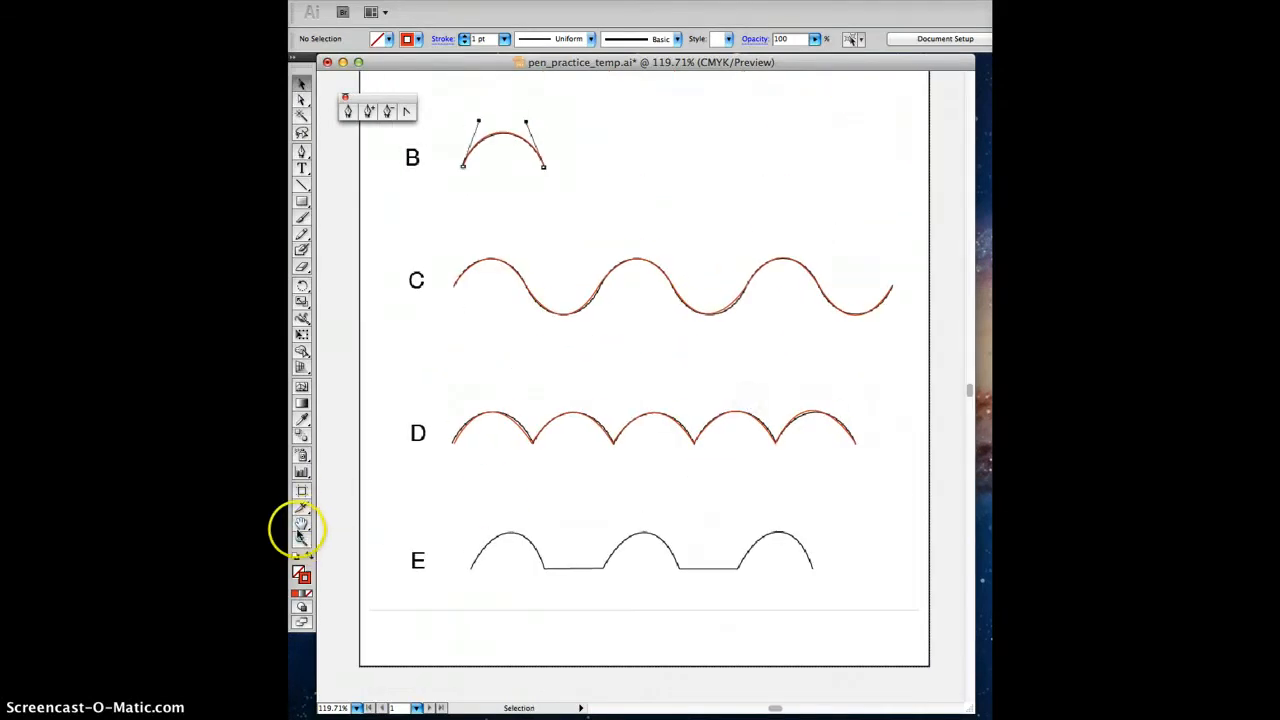
click(302, 521)
drag(766, 549, 683, 567)
drag(669, 511, 640, 491)
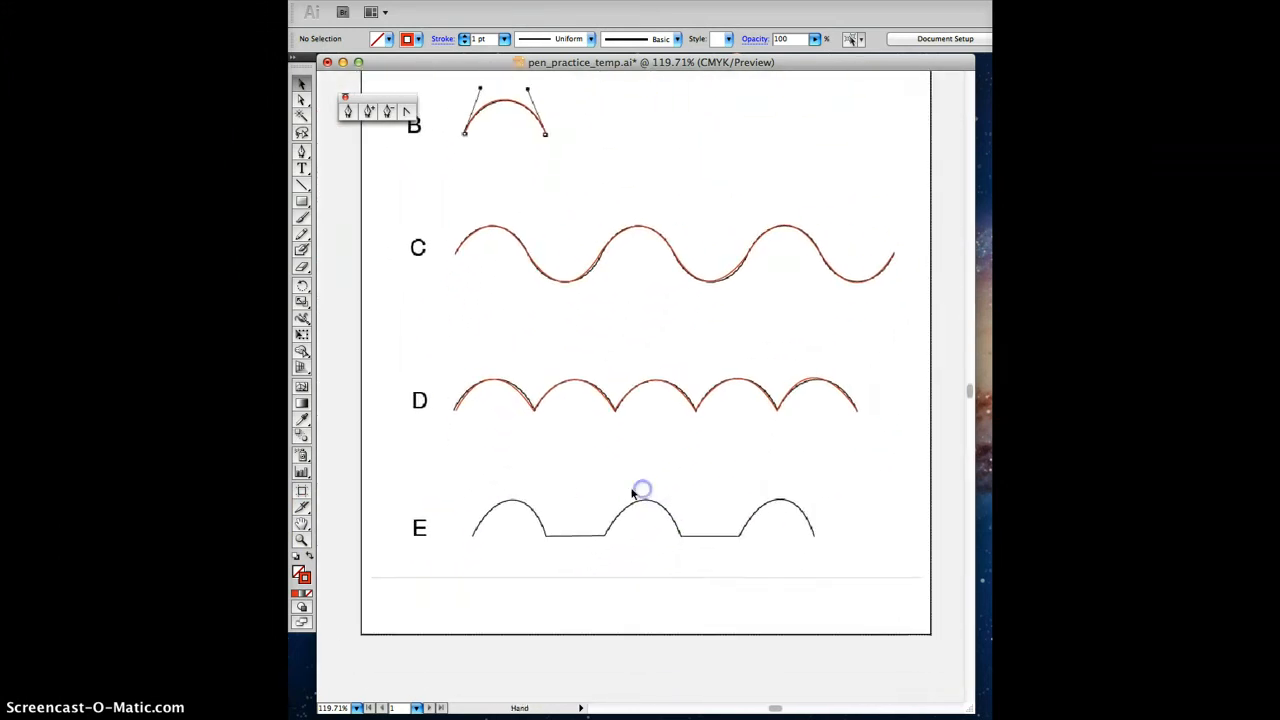
click(303, 541)
drag(358, 458, 828, 578)
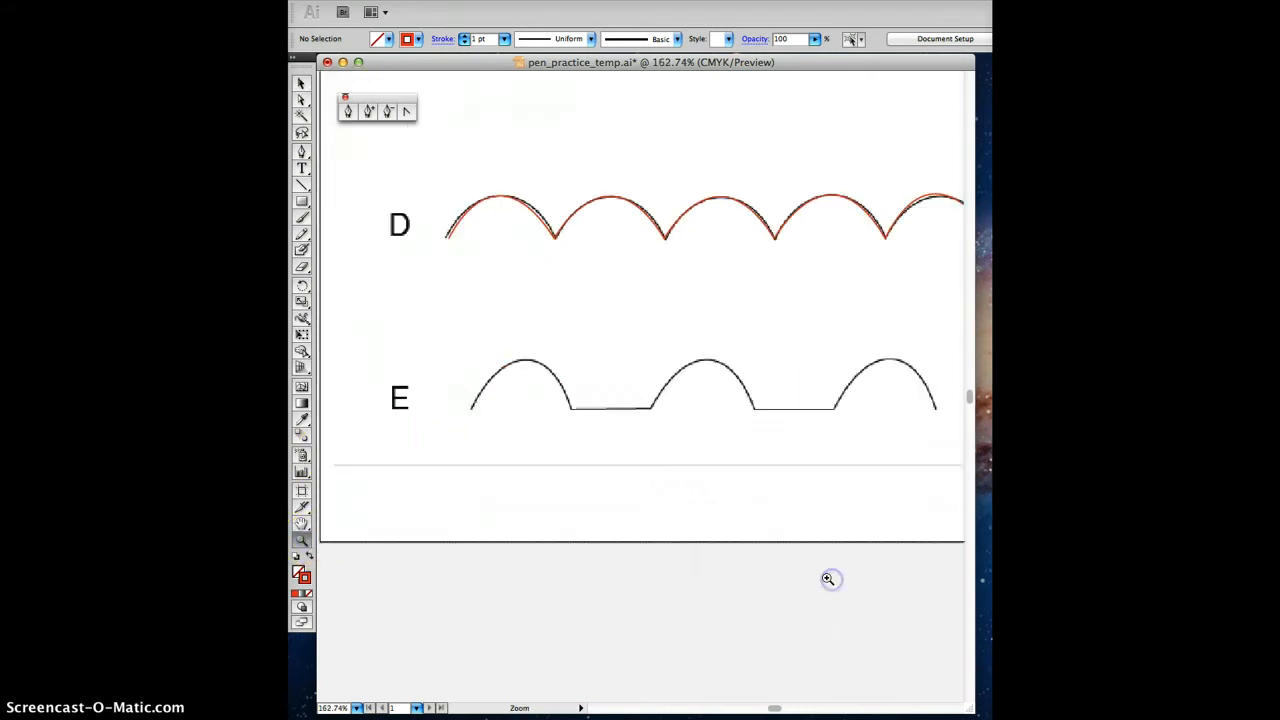
drag(811, 274, 842, 630)
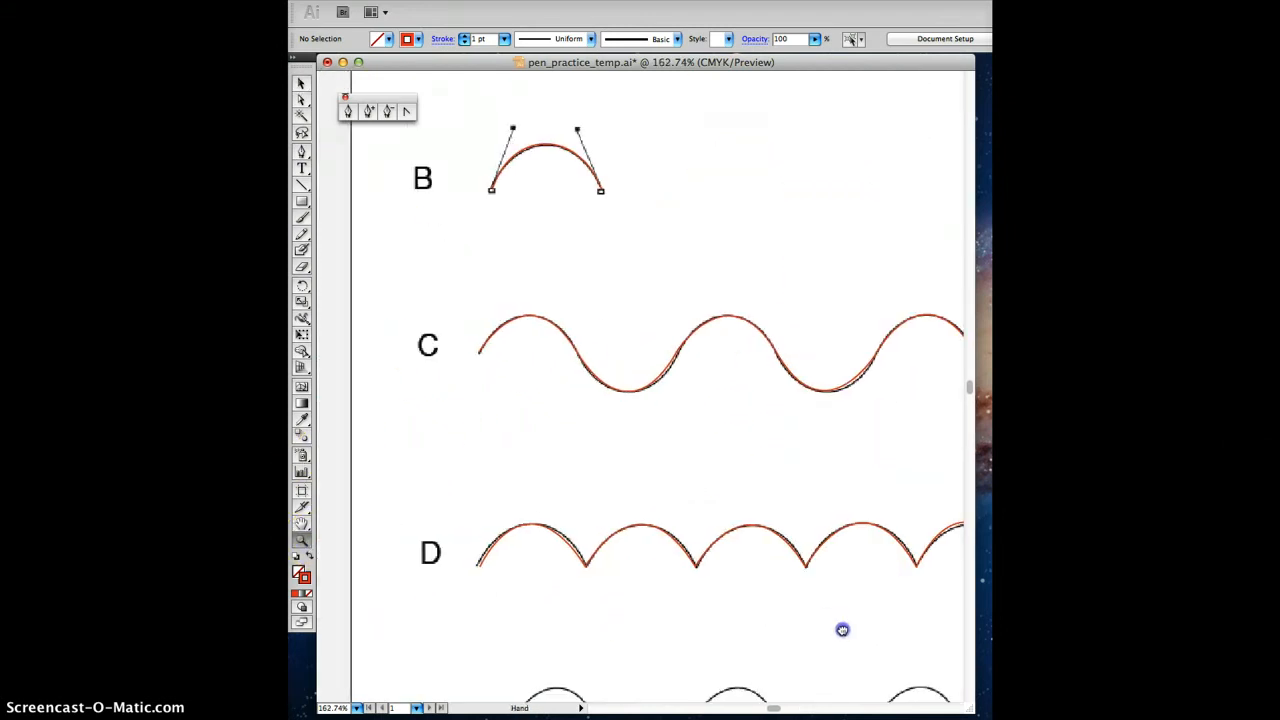
drag(686, 200, 764, 200)
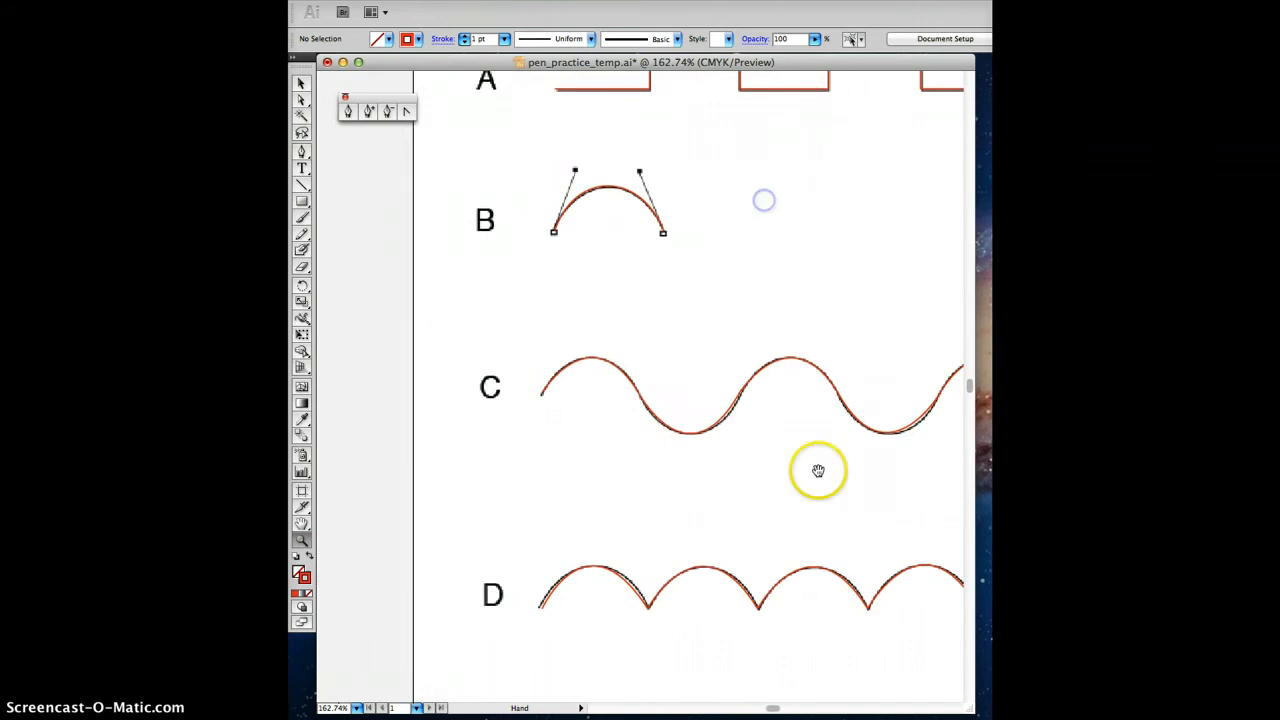
drag(818, 470, 695, 332)
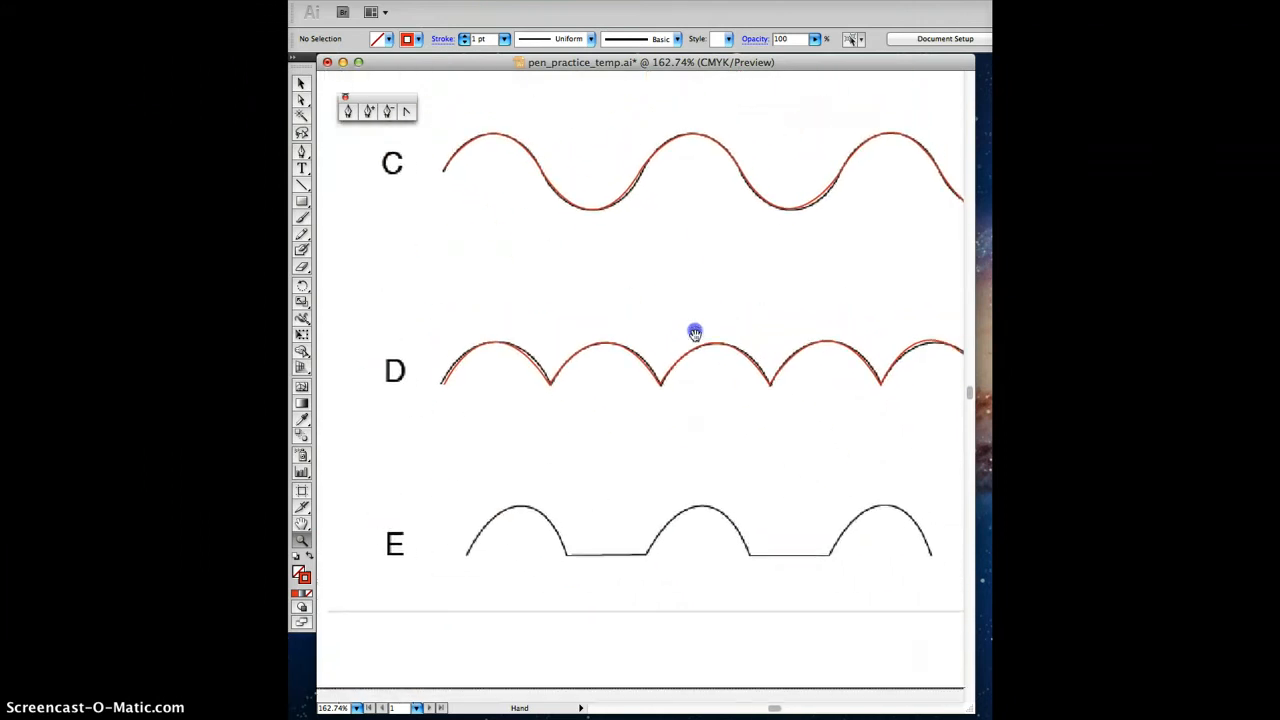
mouse_move(791, 443)
mouse_down()
mouse_move(726, 451)
mouse_move(614, 429)
mouse_move(755, 436)
mouse_move(778, 462)
mouse_up()
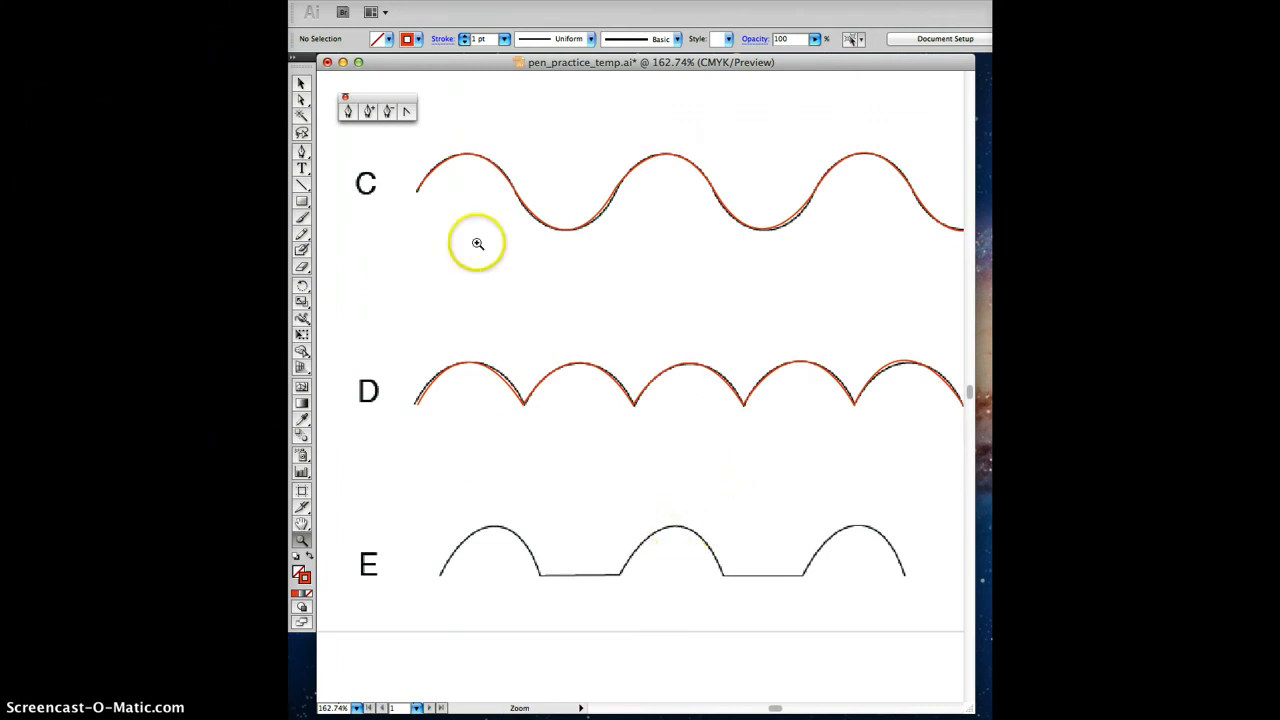
Trace template E's first arch with the Pen tool, ending on a curved anchor where the straight segment begins.
click(348, 112)
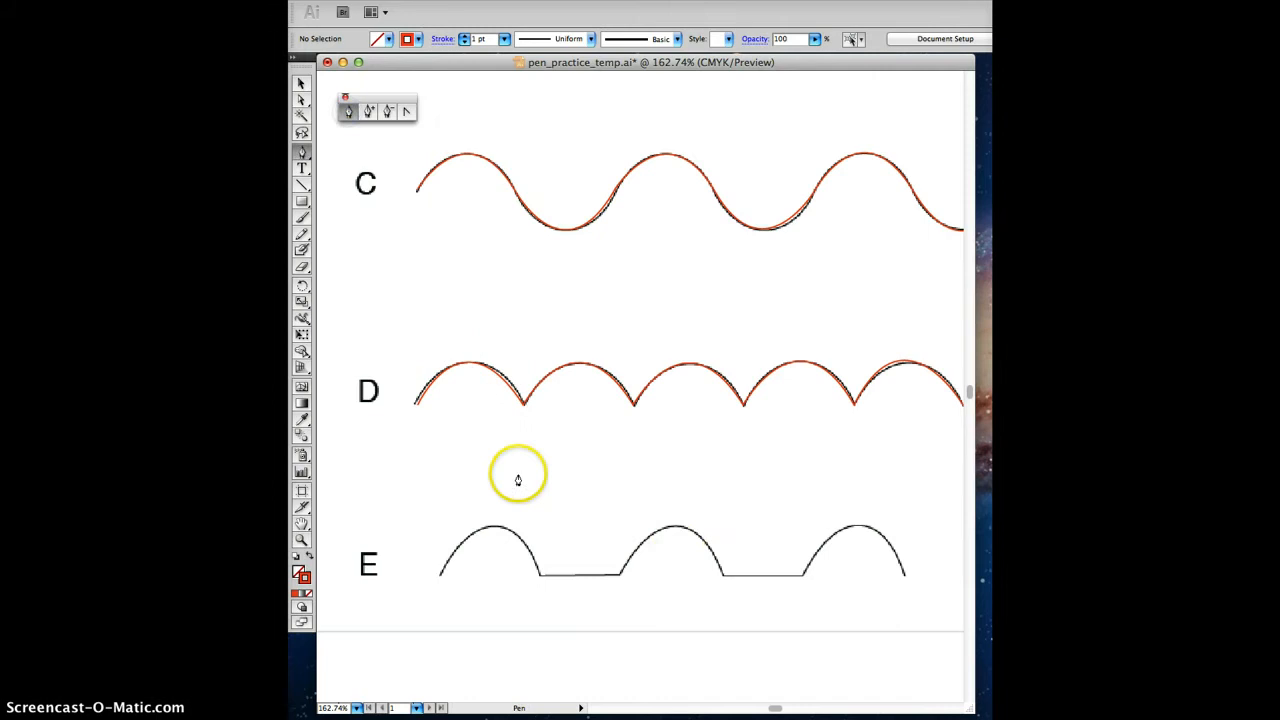
click(442, 577)
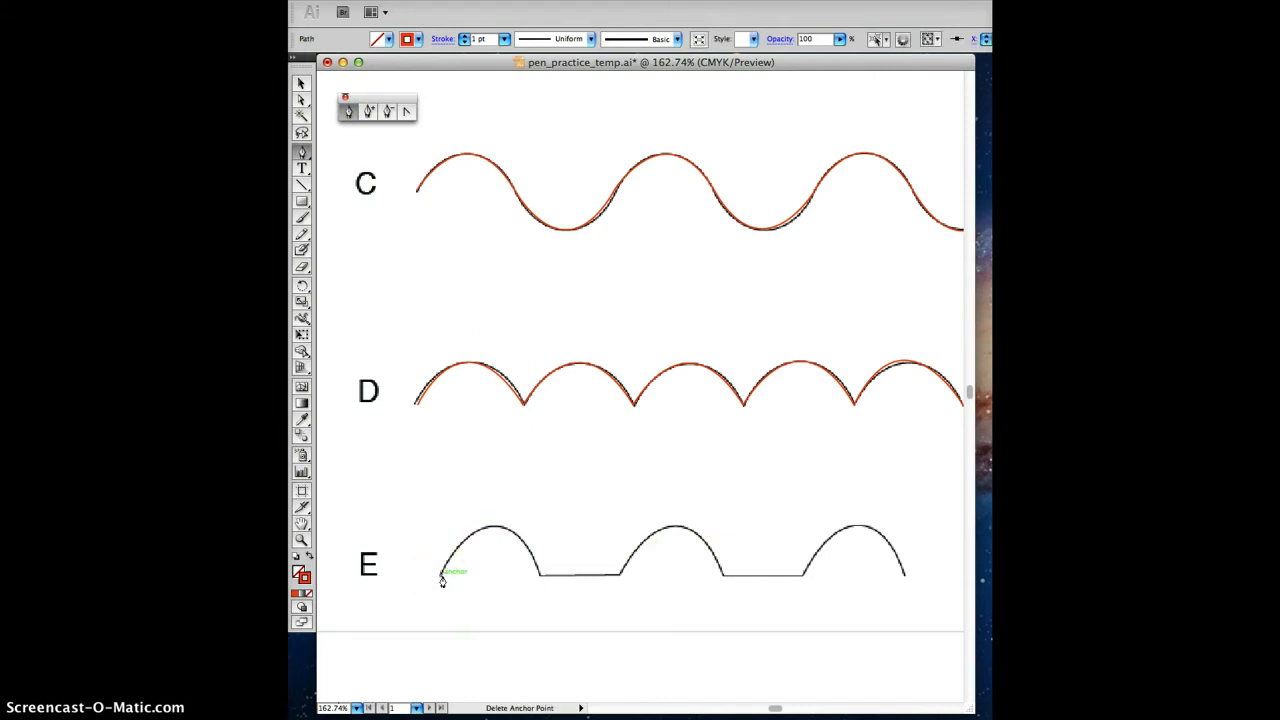
drag(442, 580, 583, 681)
drag(537, 582, 585, 599)
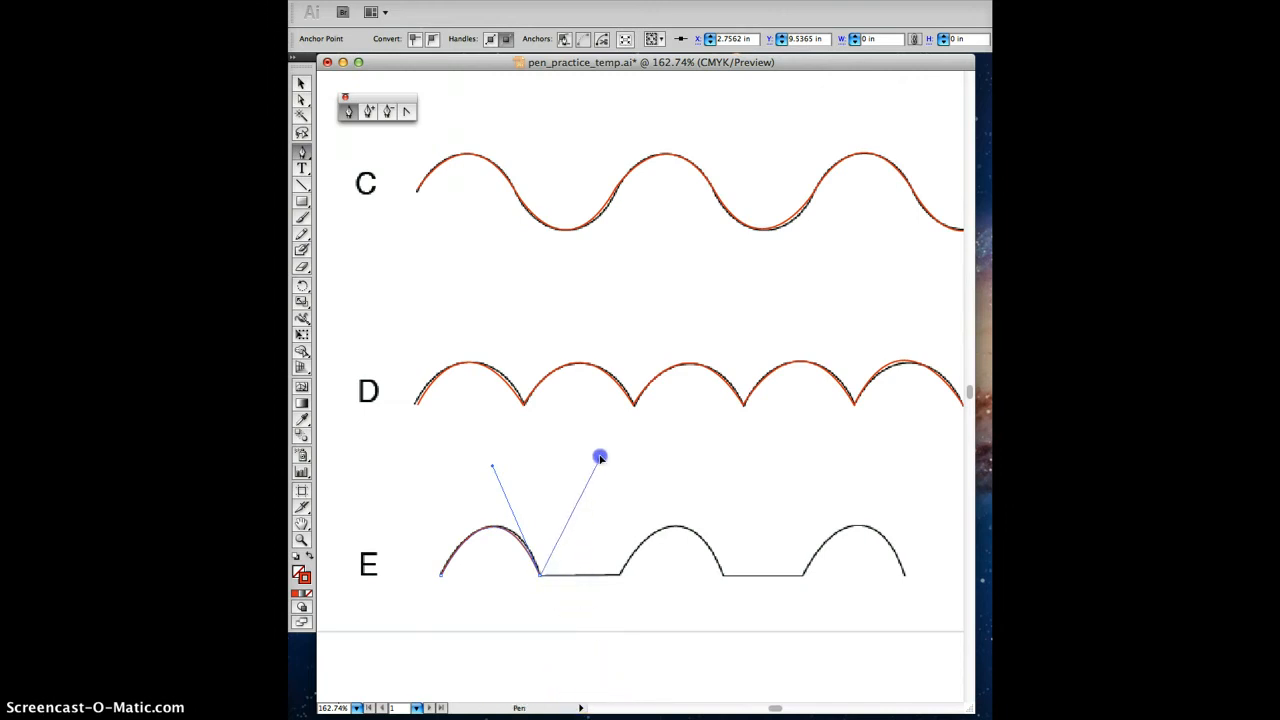
Try to draw E's first straight segment with the arch's outgoing handle swung up and then left in place, undoing each attempt.
drag(592, 461, 592, 460)
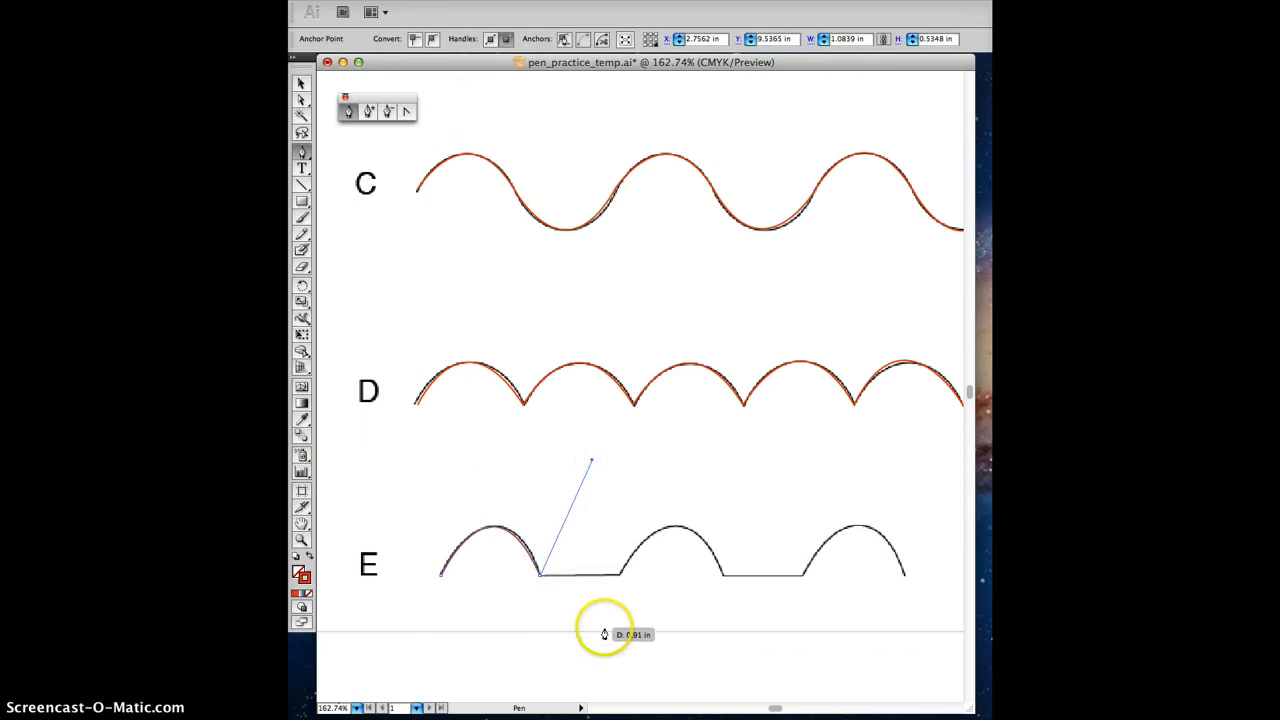
click(620, 576)
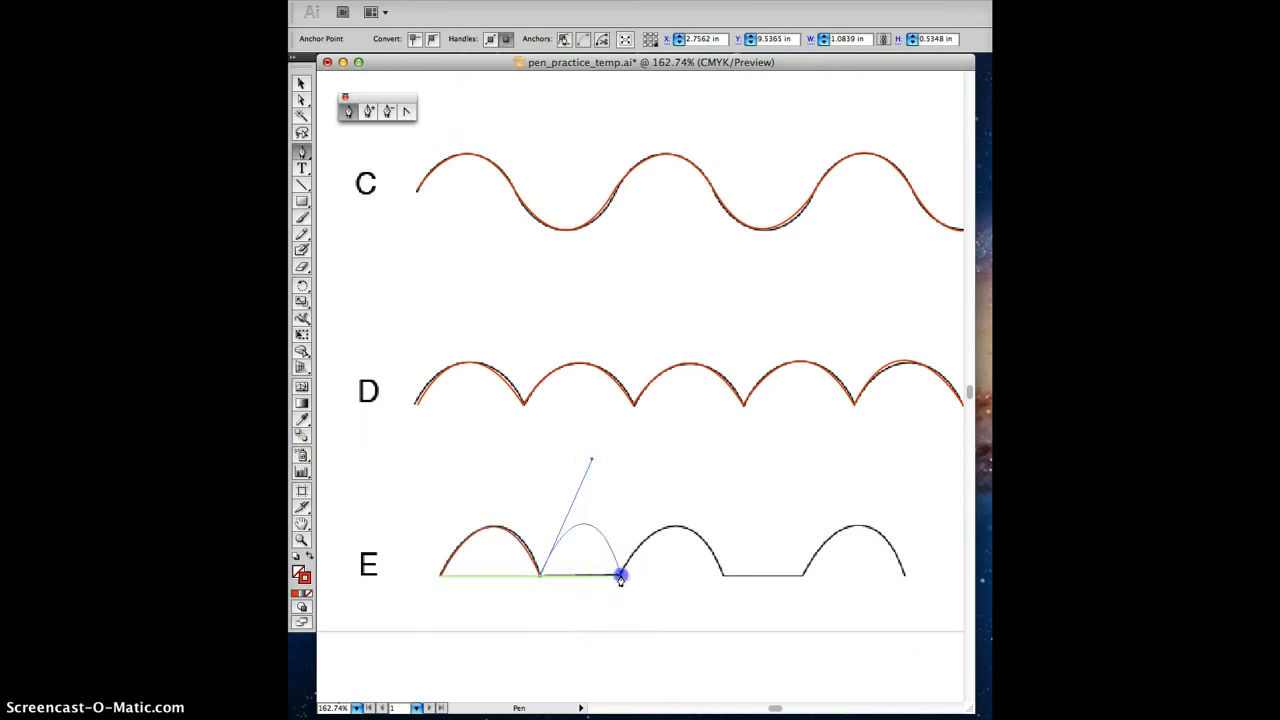
key(super+z)
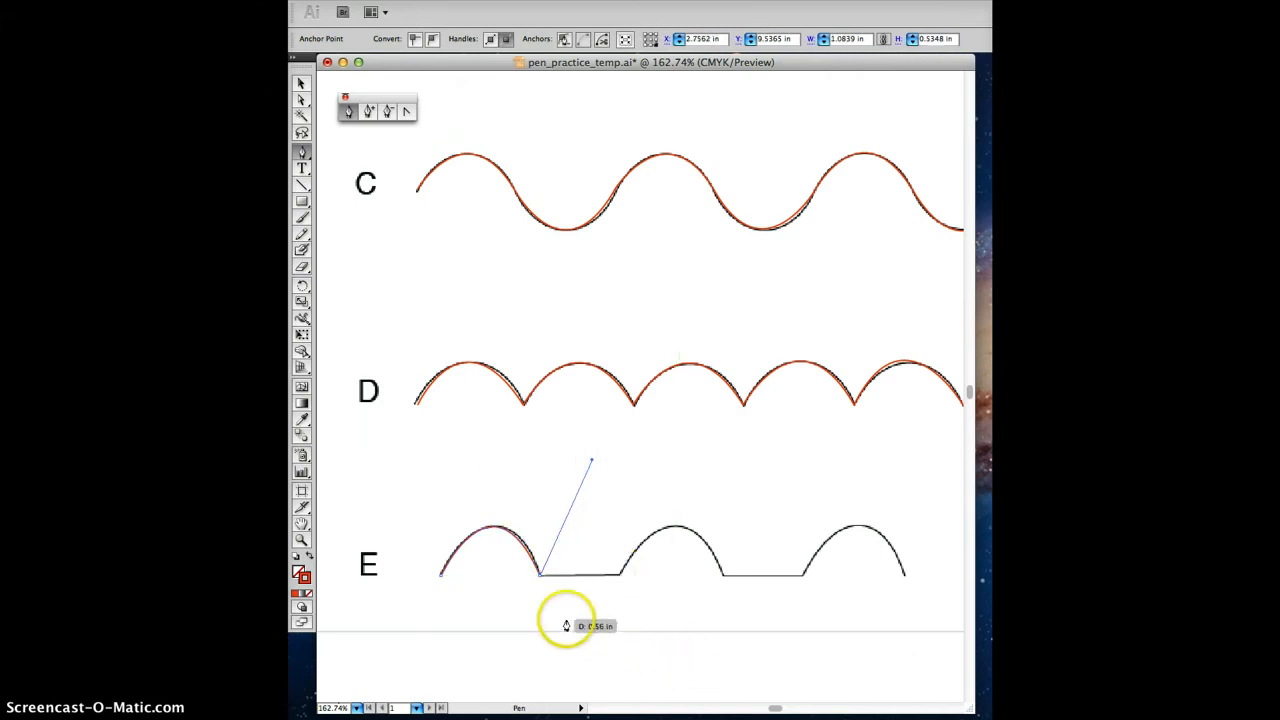
key(super+z)
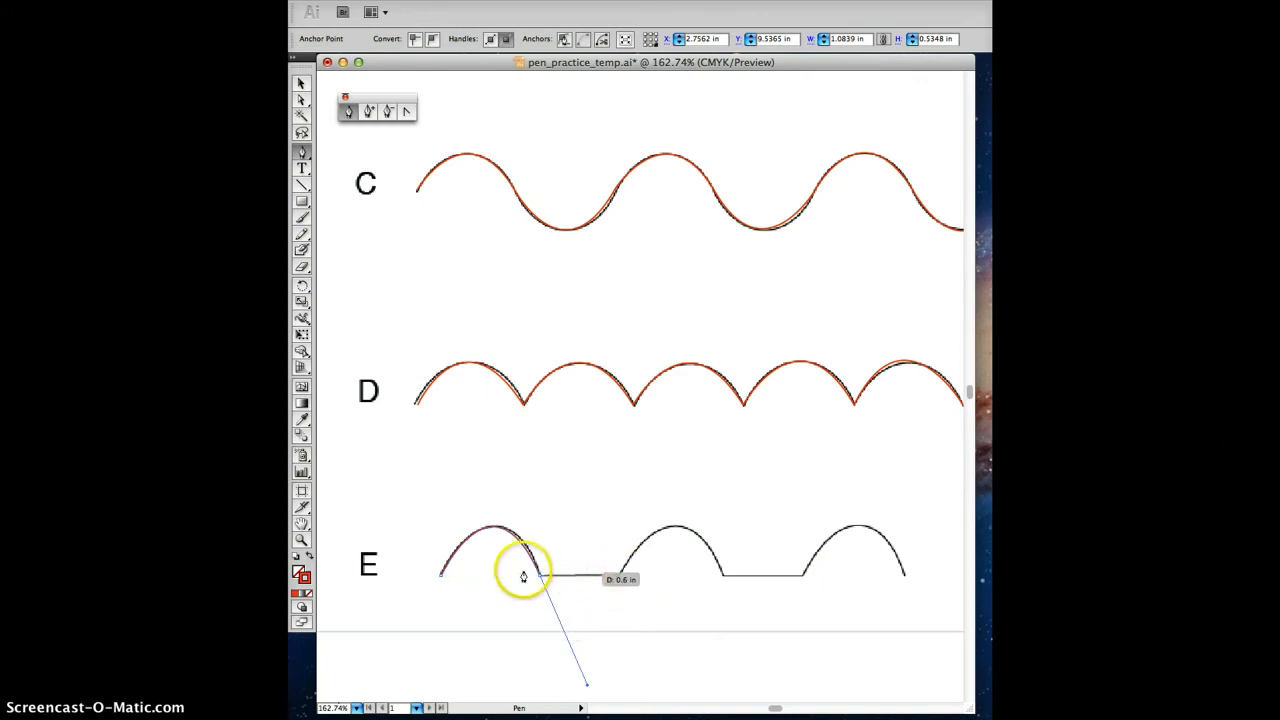
click(618, 576)
key(super+z)
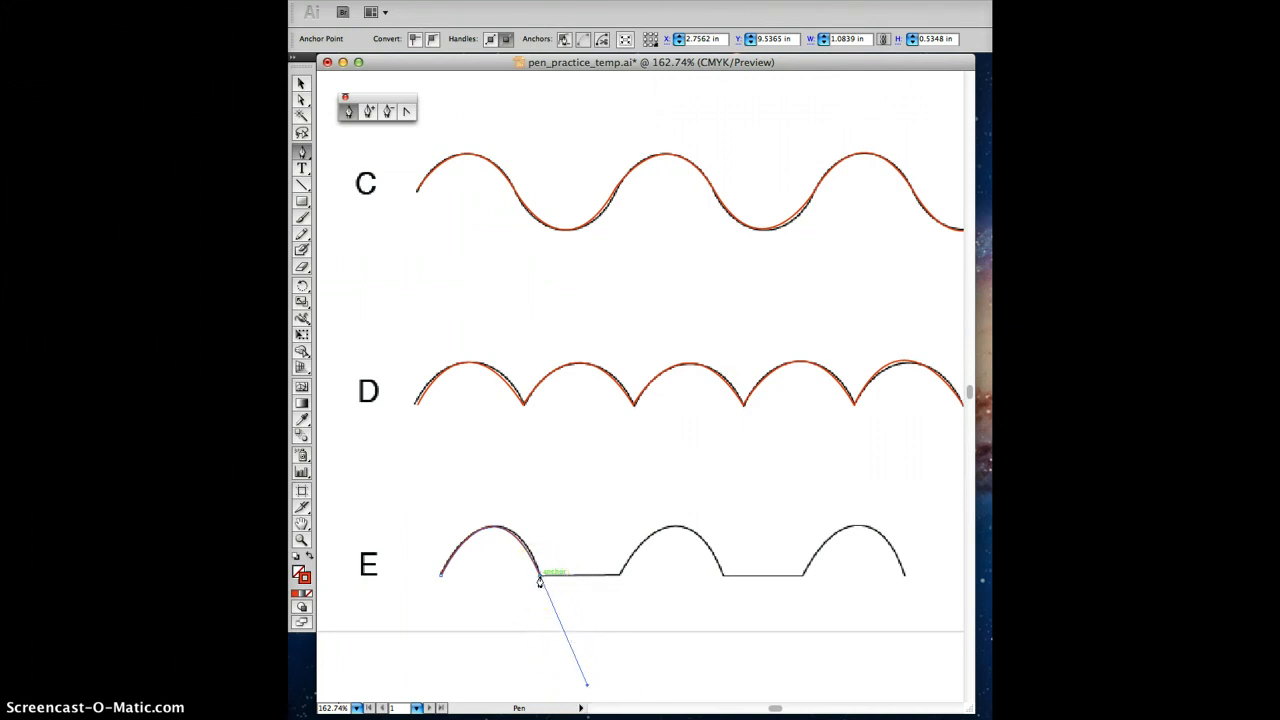
Remove the outgoing handle after E's first arch and draw the first straight segment, undoing a curved attempt before placing a corner anchor.
click(539, 578)
drag(603, 579, 617, 573)
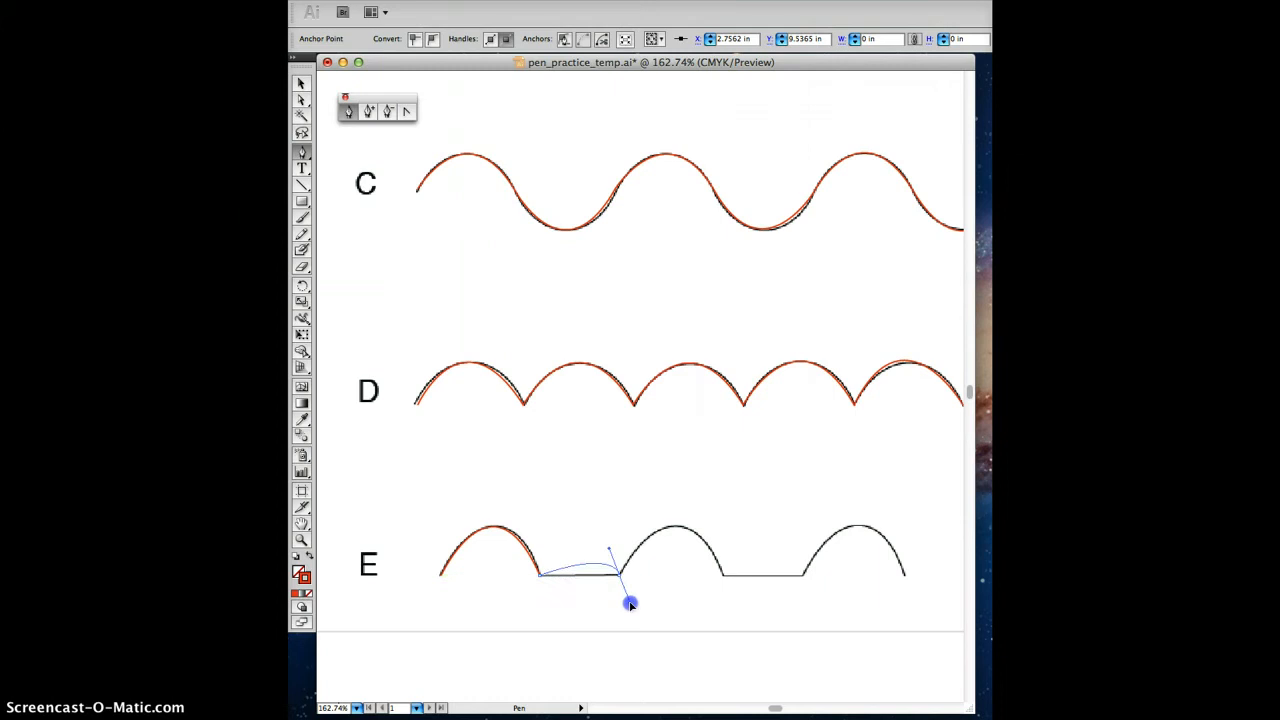
drag(630, 603, 630, 603)
key(super+z)
click(619, 576)
Trace E's second arch, second straight segment and third arch, removing the outgoing handle at the end of each arch.
drag(720, 576, 770, 692)
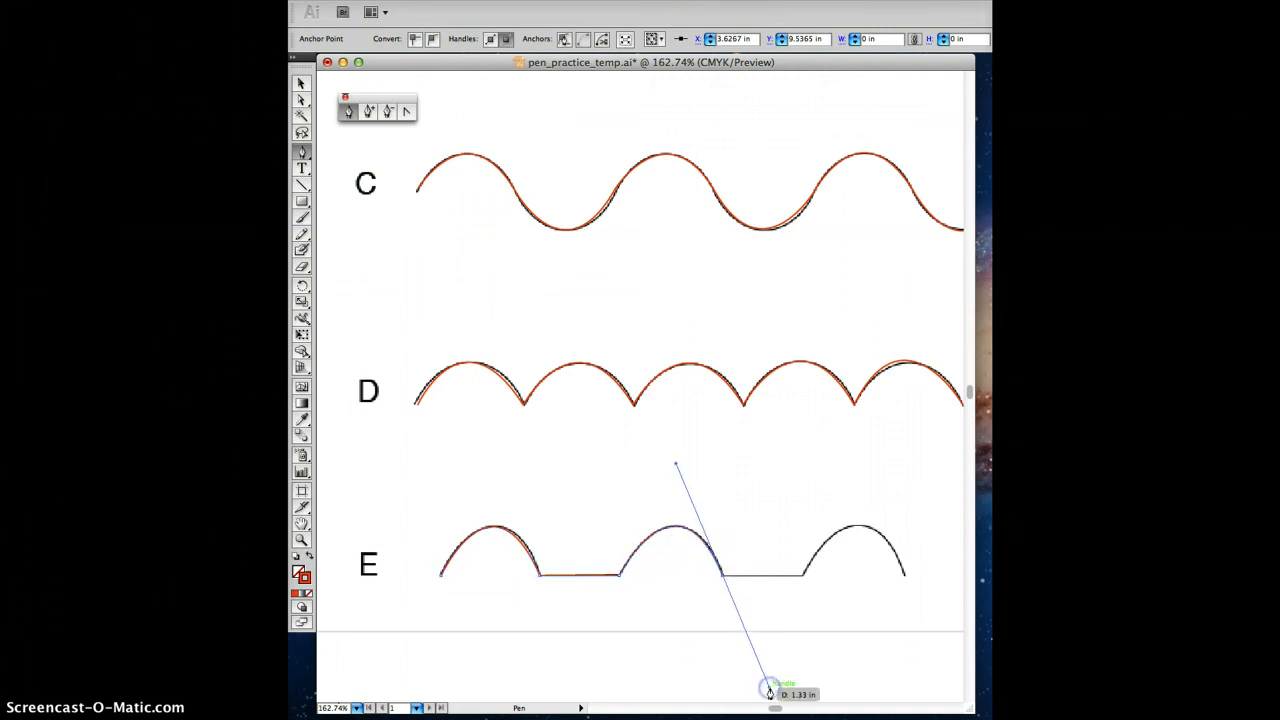
click(722, 579)
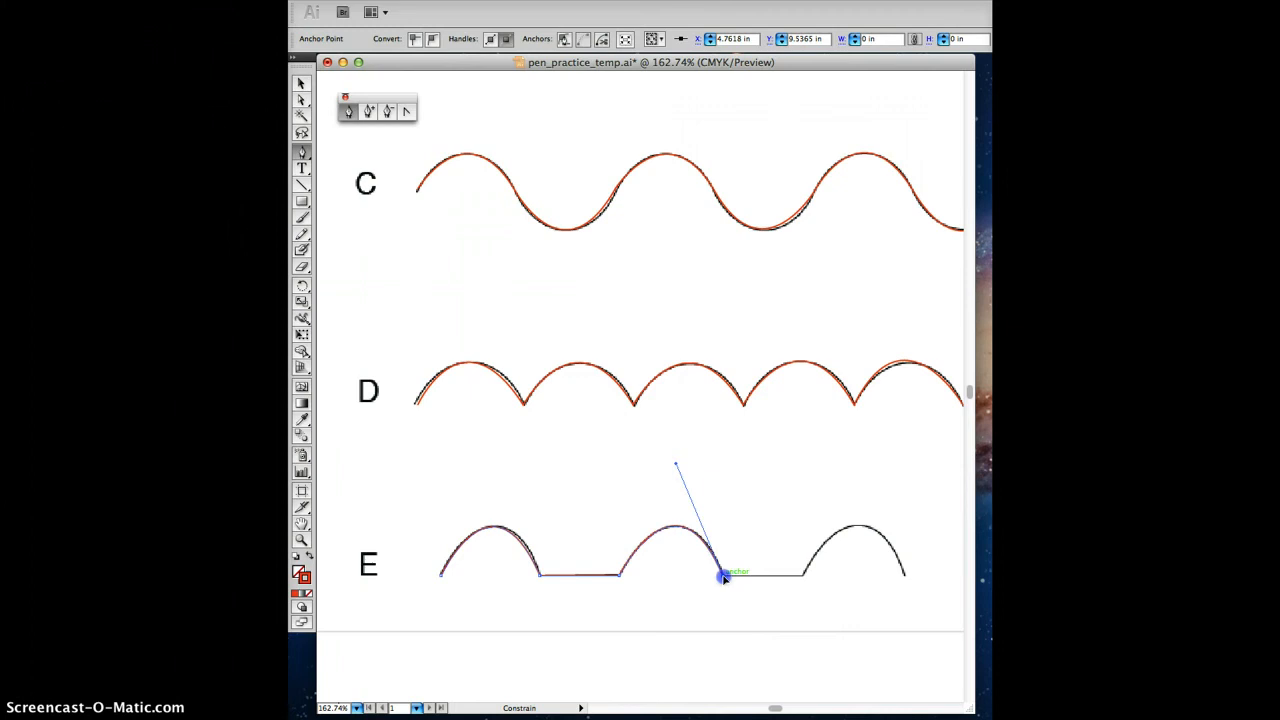
click(801, 579)
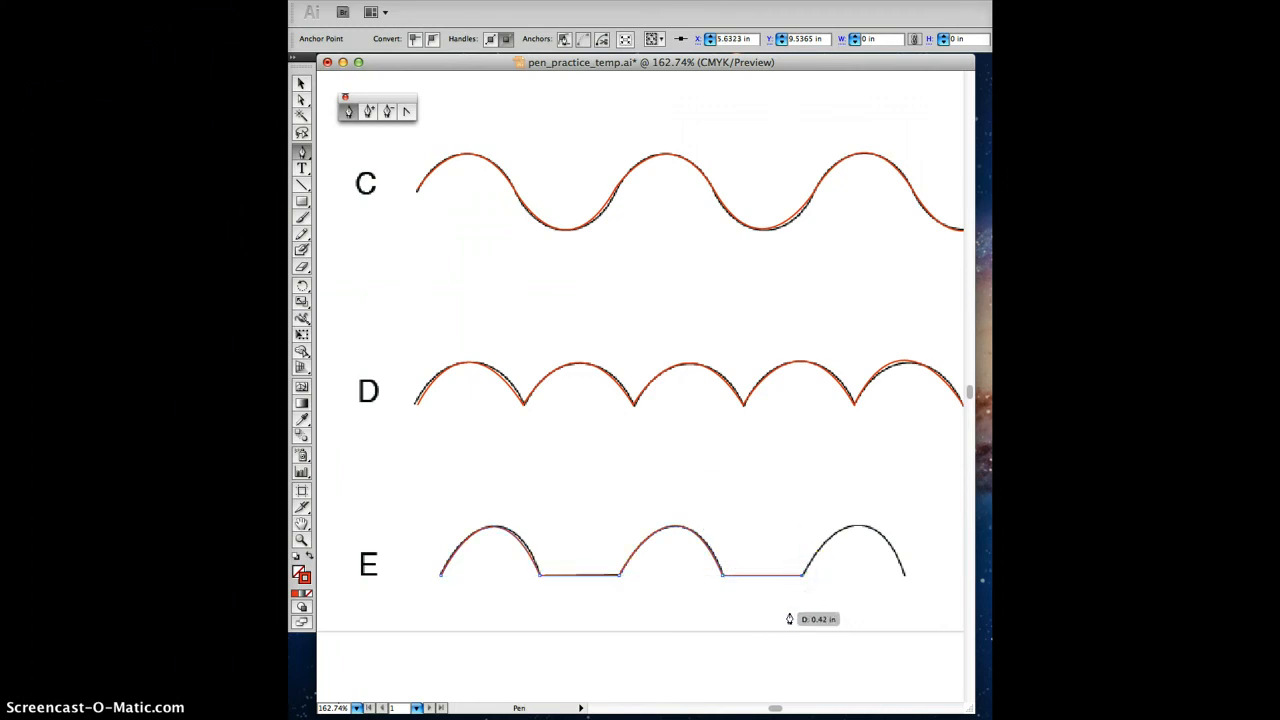
drag(904, 577, 950, 689)
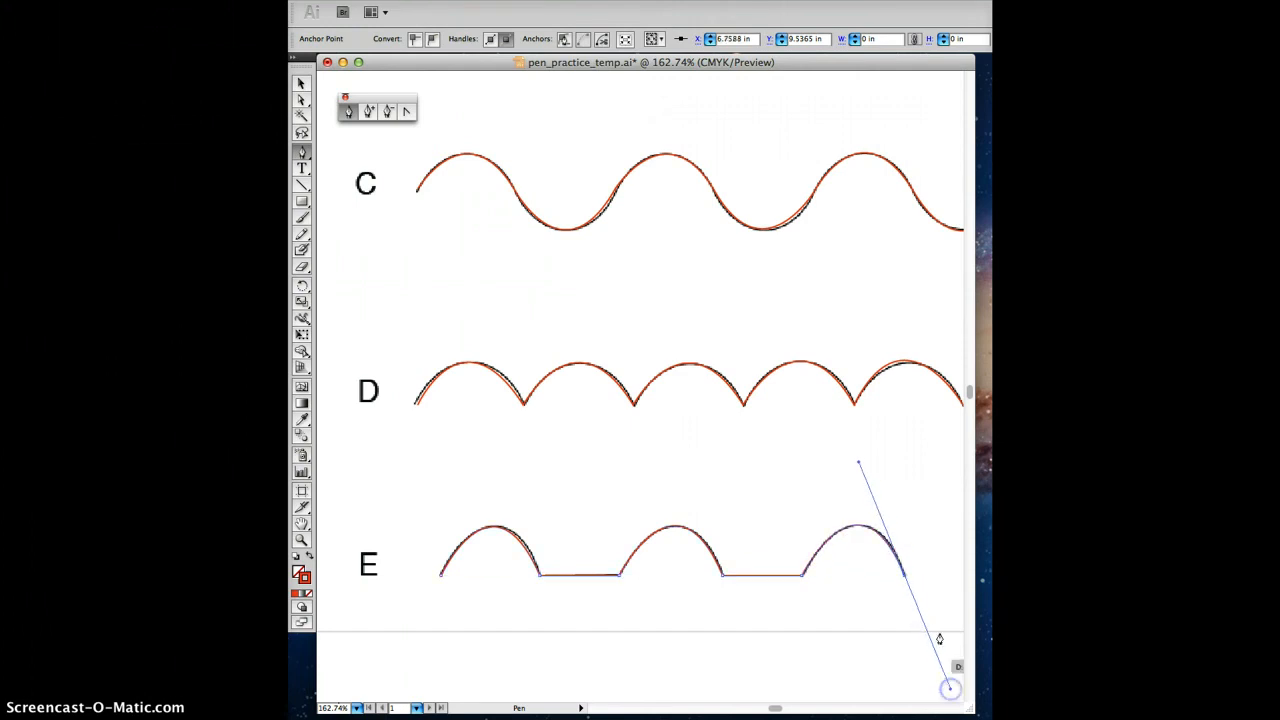
click(904, 578)
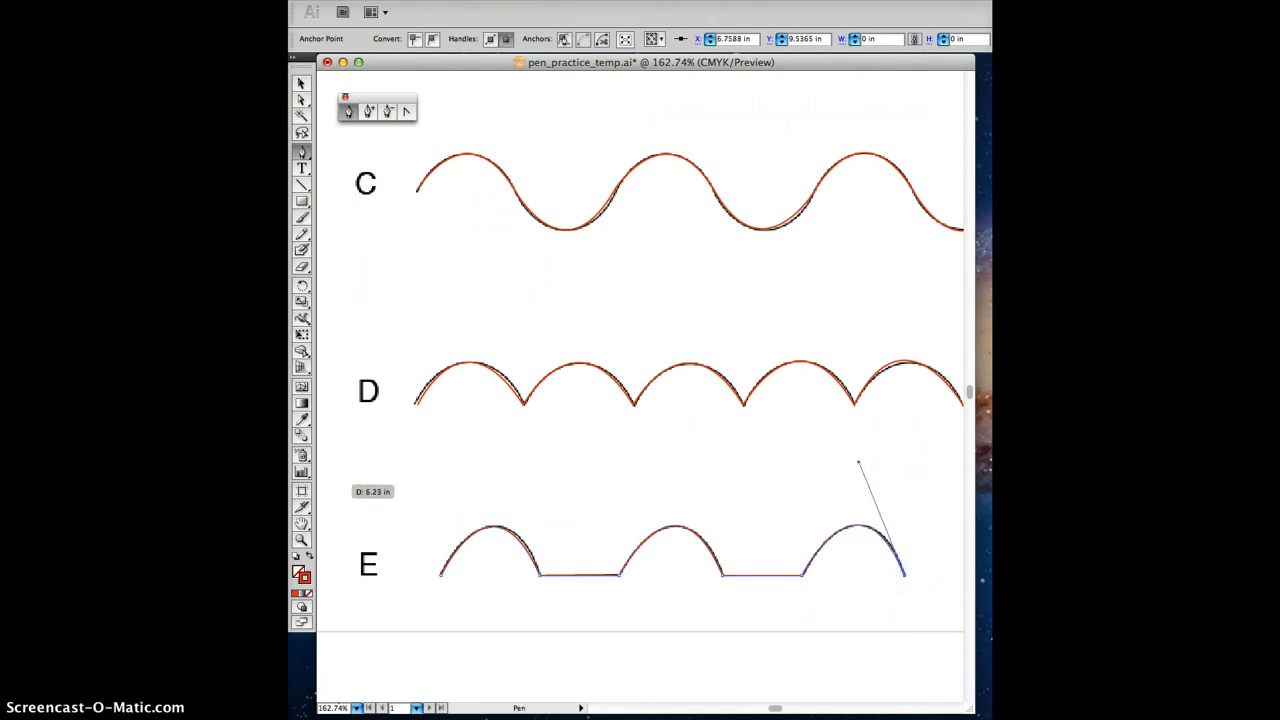
Deselect the finished trace on E, reselect it and delete it.
click(297, 84)
click(563, 530)
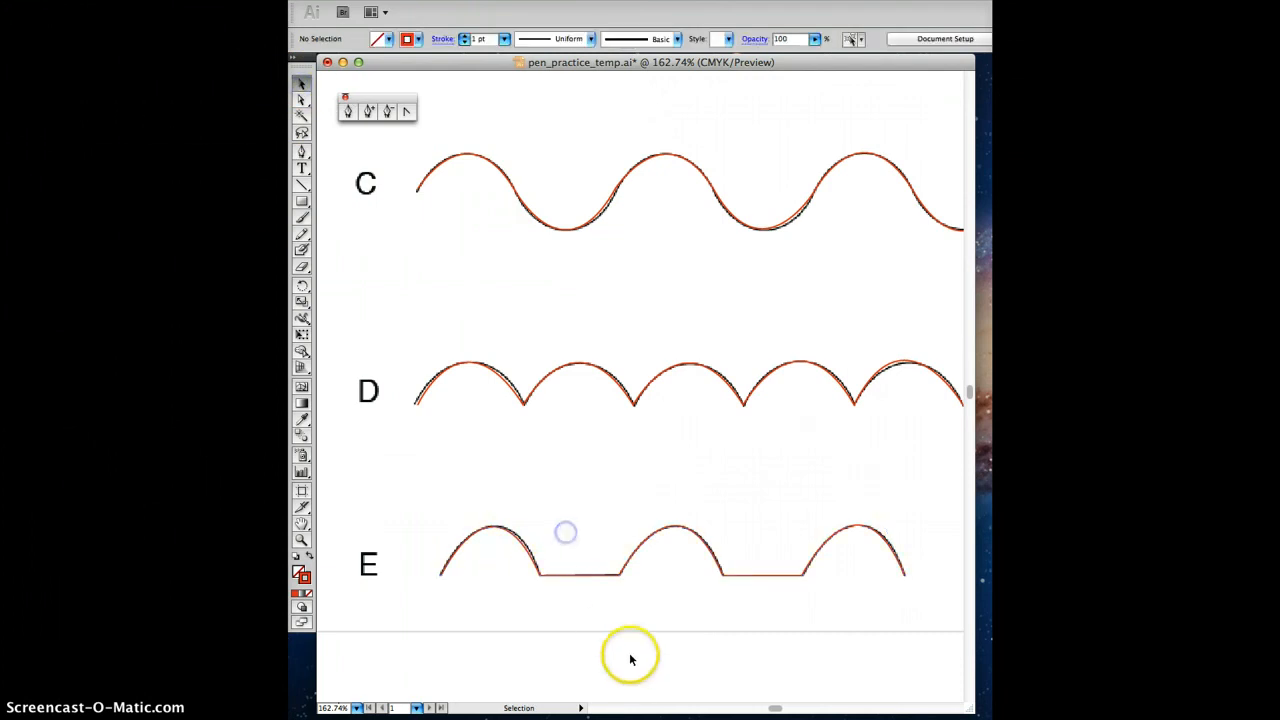
click(590, 575)
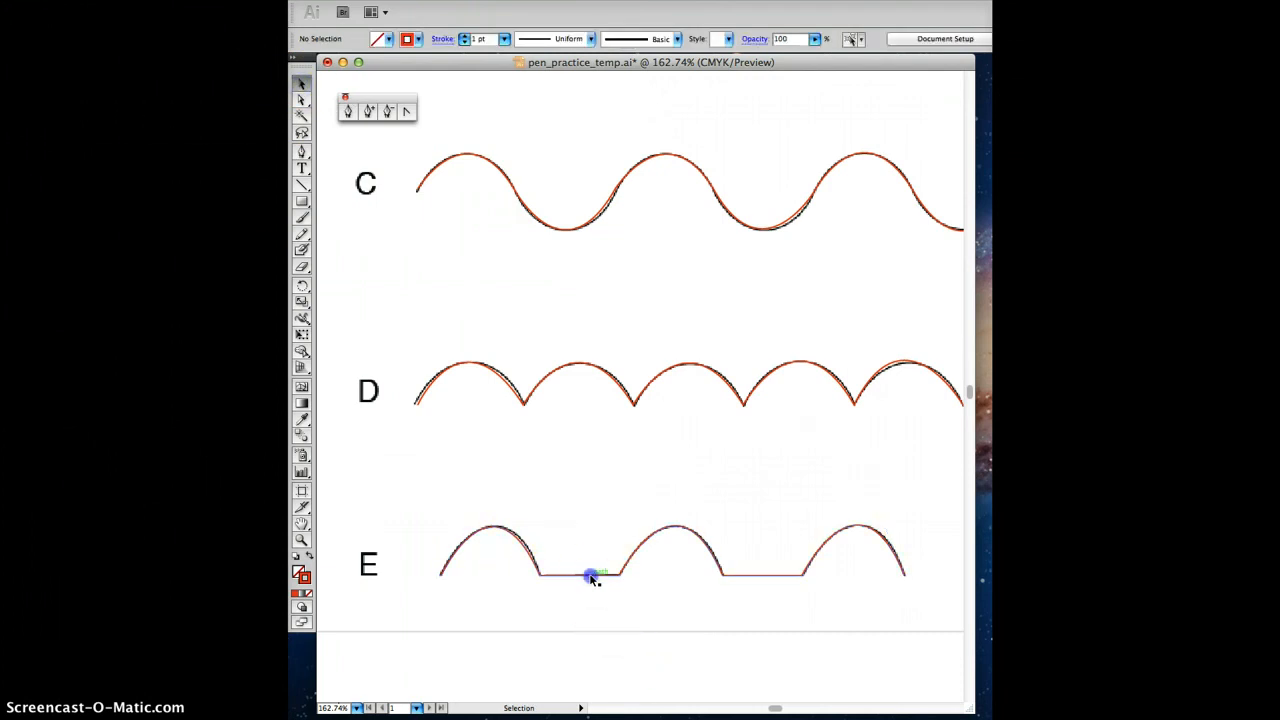
click(625, 595)
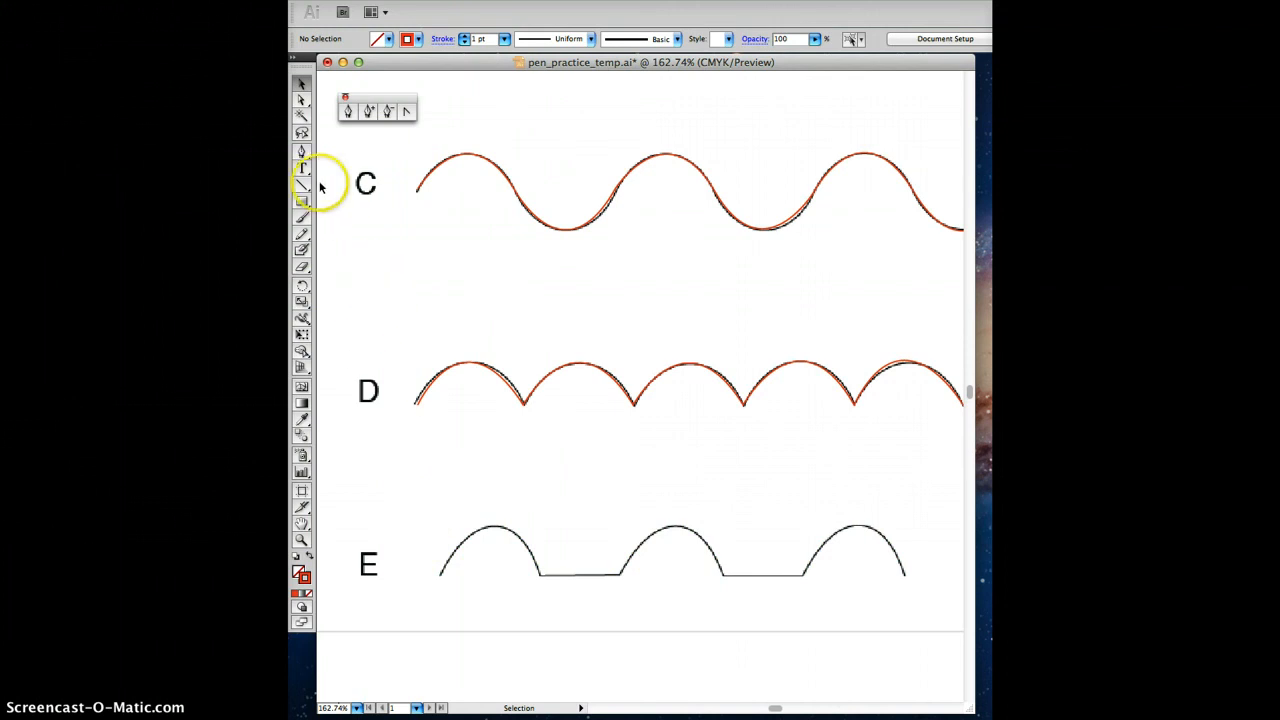
Trace E's first arch with the Pen tool, remove its outgoing handle and draw the first straight segment to the second arch's start.
click(301, 151)
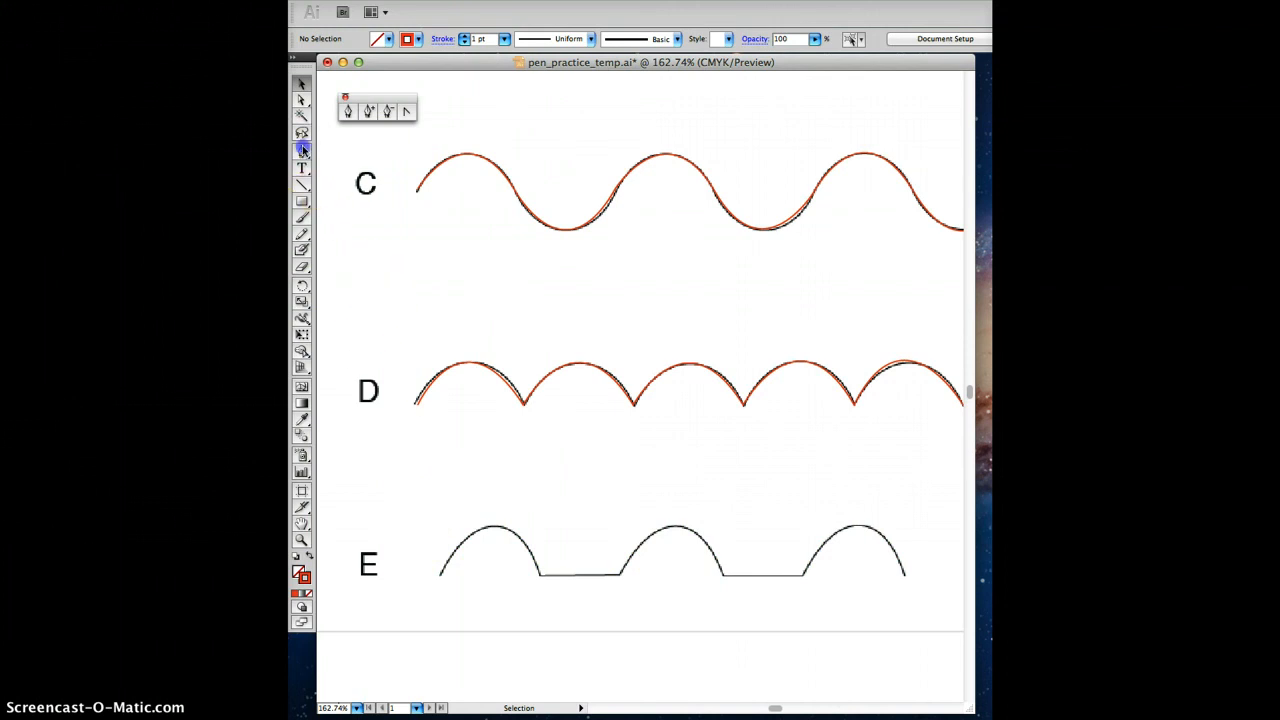
click(439, 579)
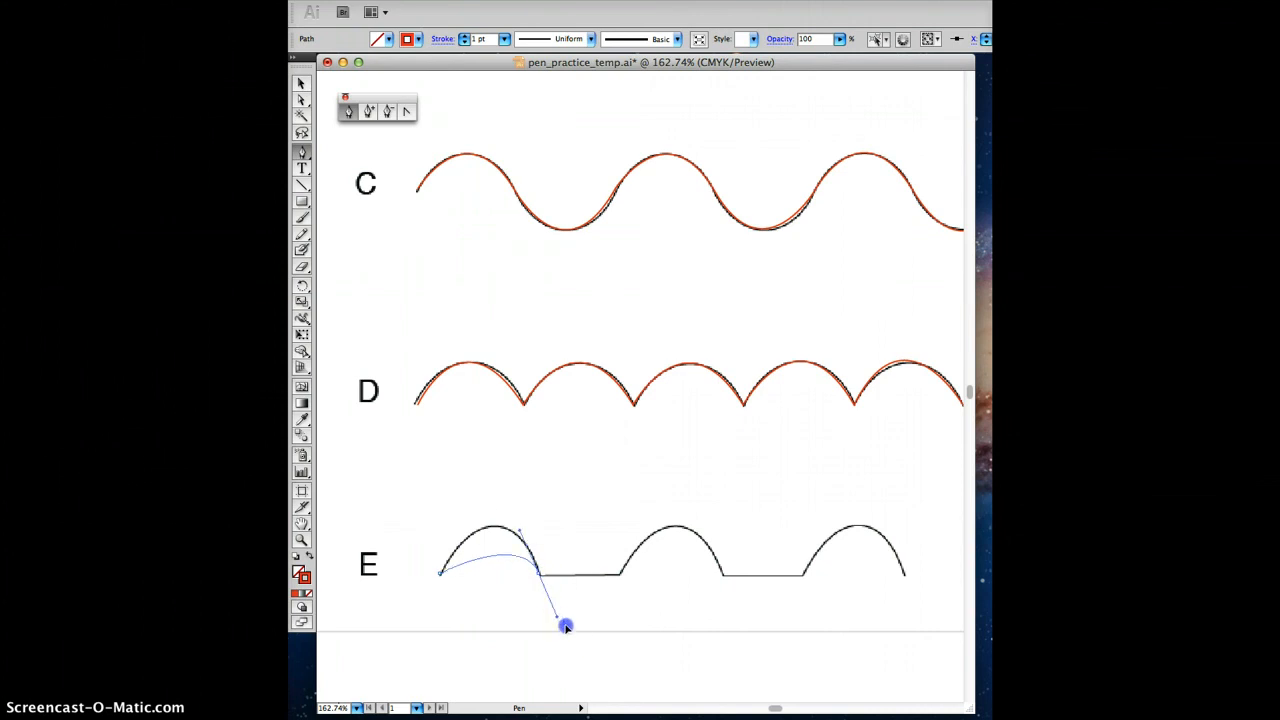
drag(565, 626, 581, 676)
click(539, 577)
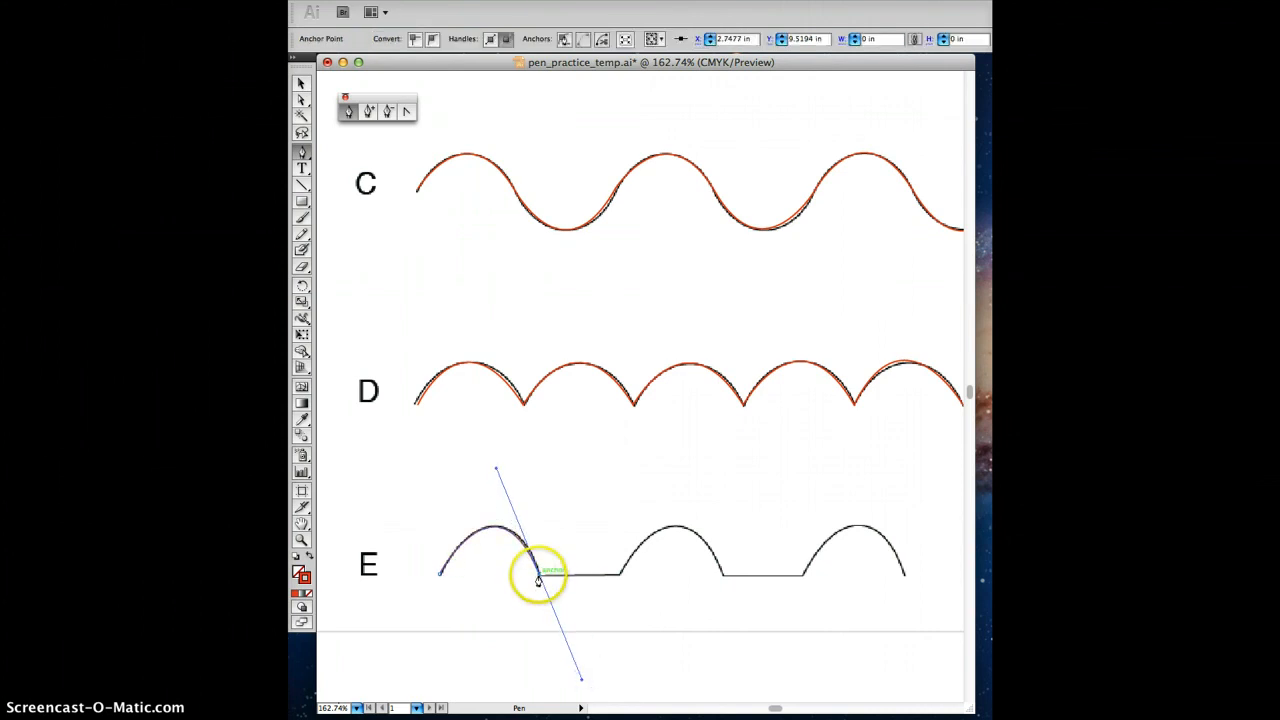
click(619, 577)
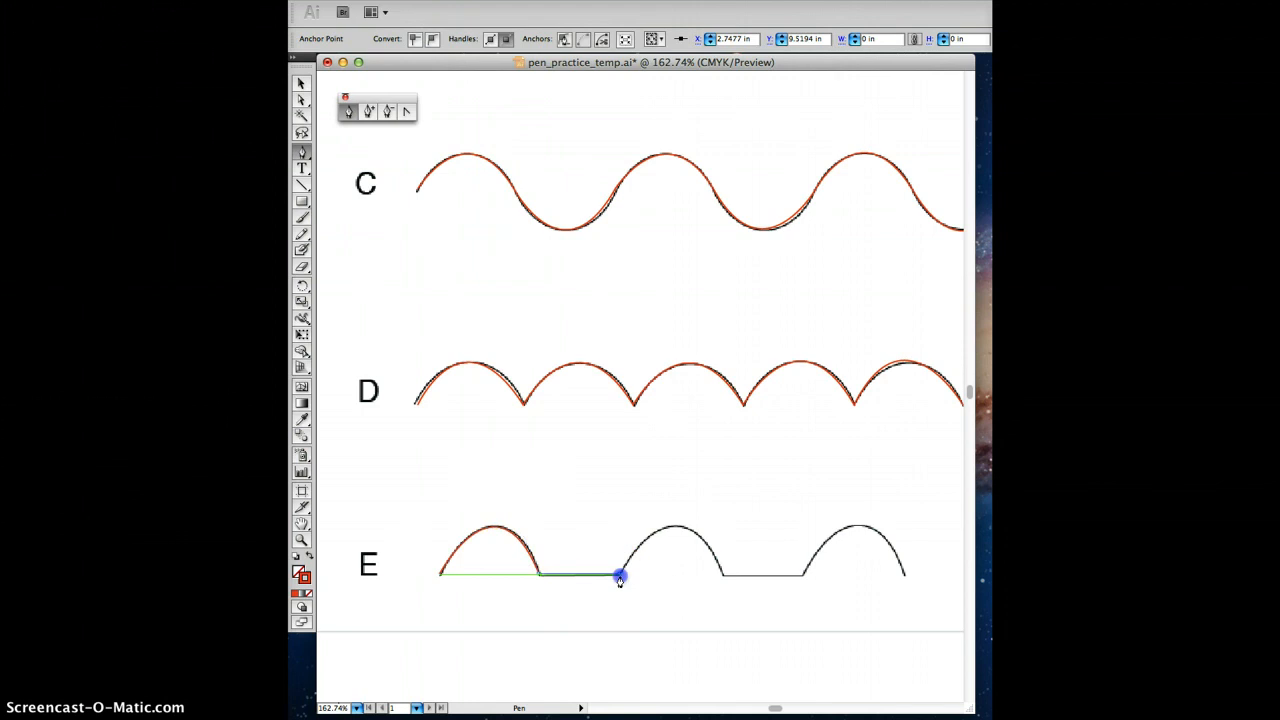
Trace E's second arch with an end handle about 0.96 in long, remove the outgoing handle and draw the second straight segment.
click(722, 578)
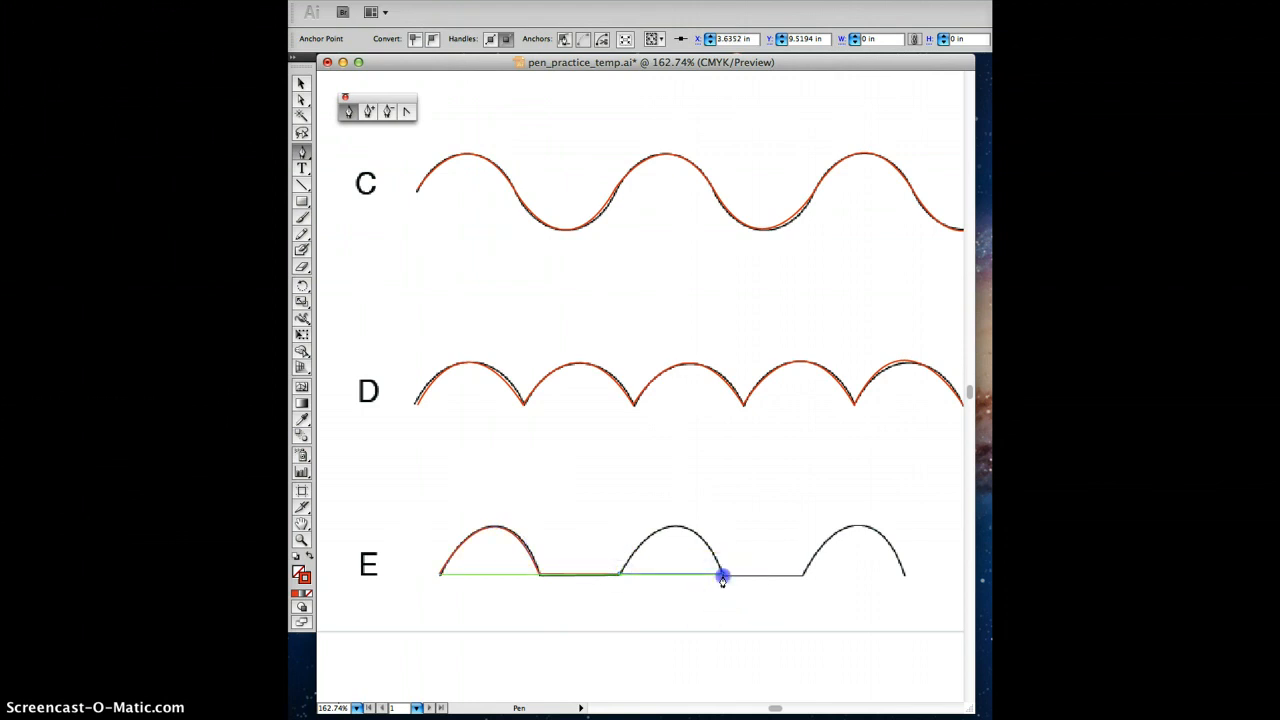
drag(722, 578, 770, 679)
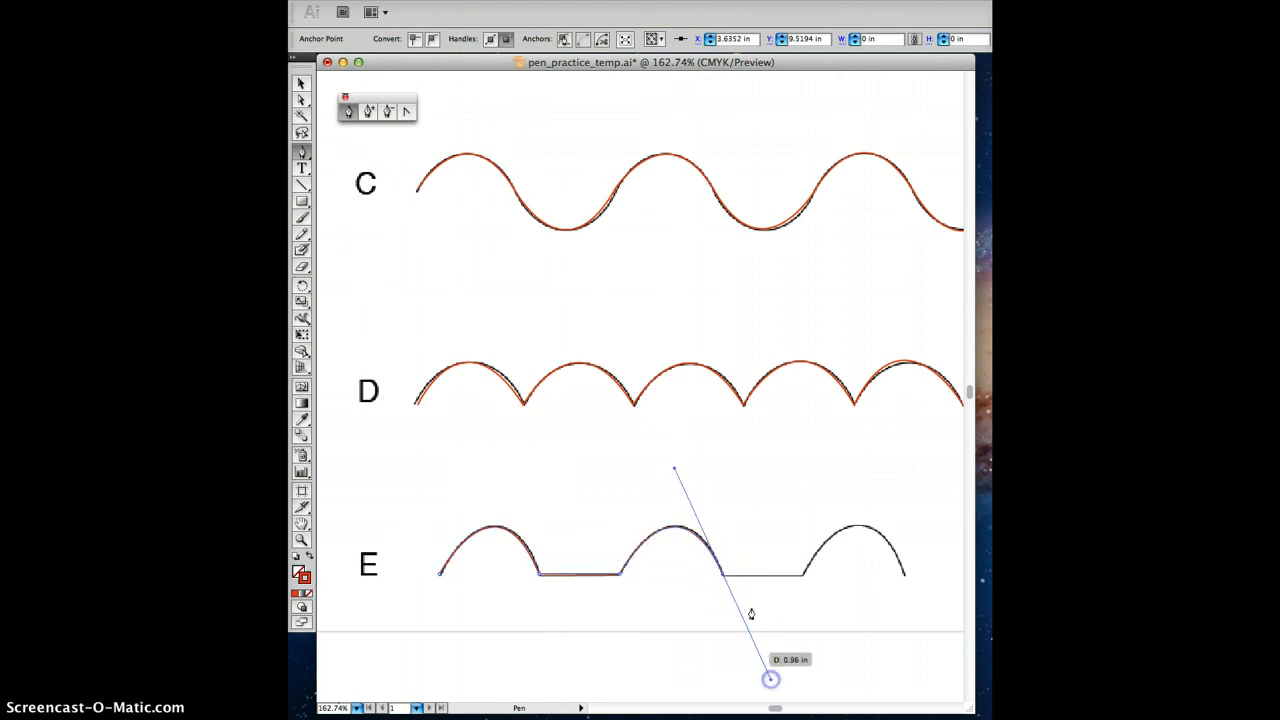
click(722, 577)
click(807, 580)
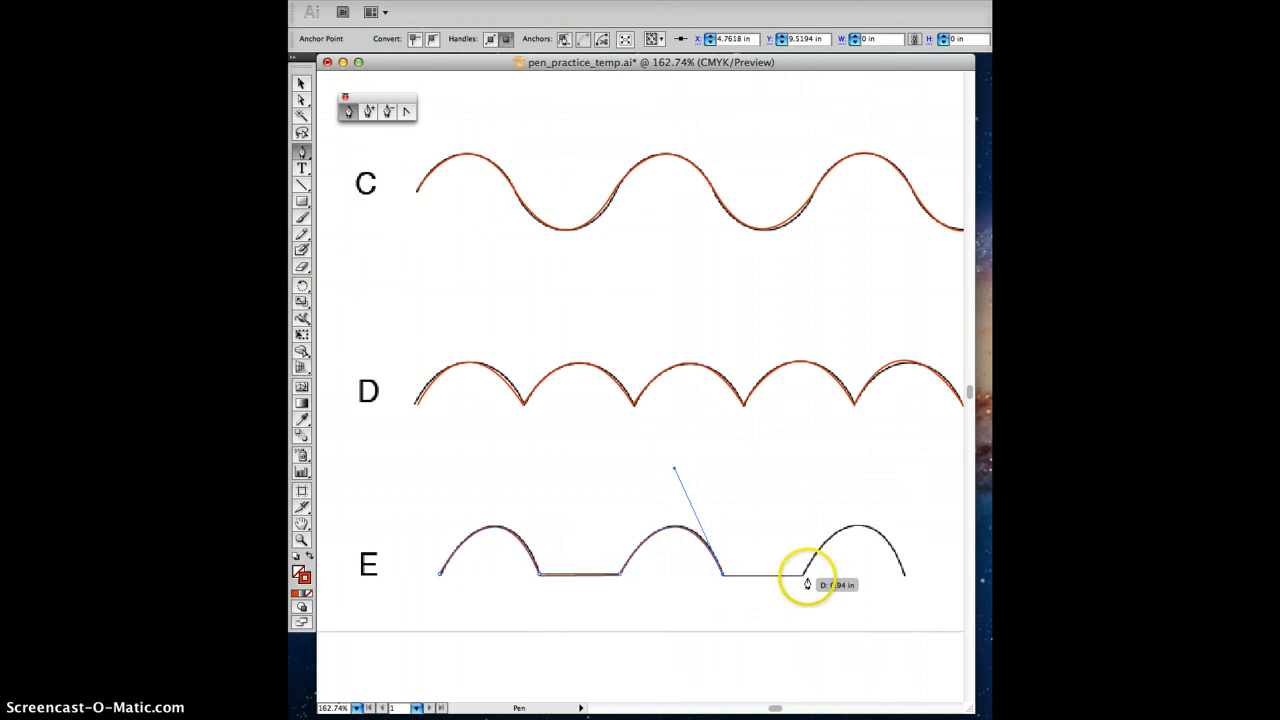
click(803, 575)
Trace E's third arch, about 1.1 in wide, remove the outgoing handle at its end and deselect the finished path.
click(904, 575)
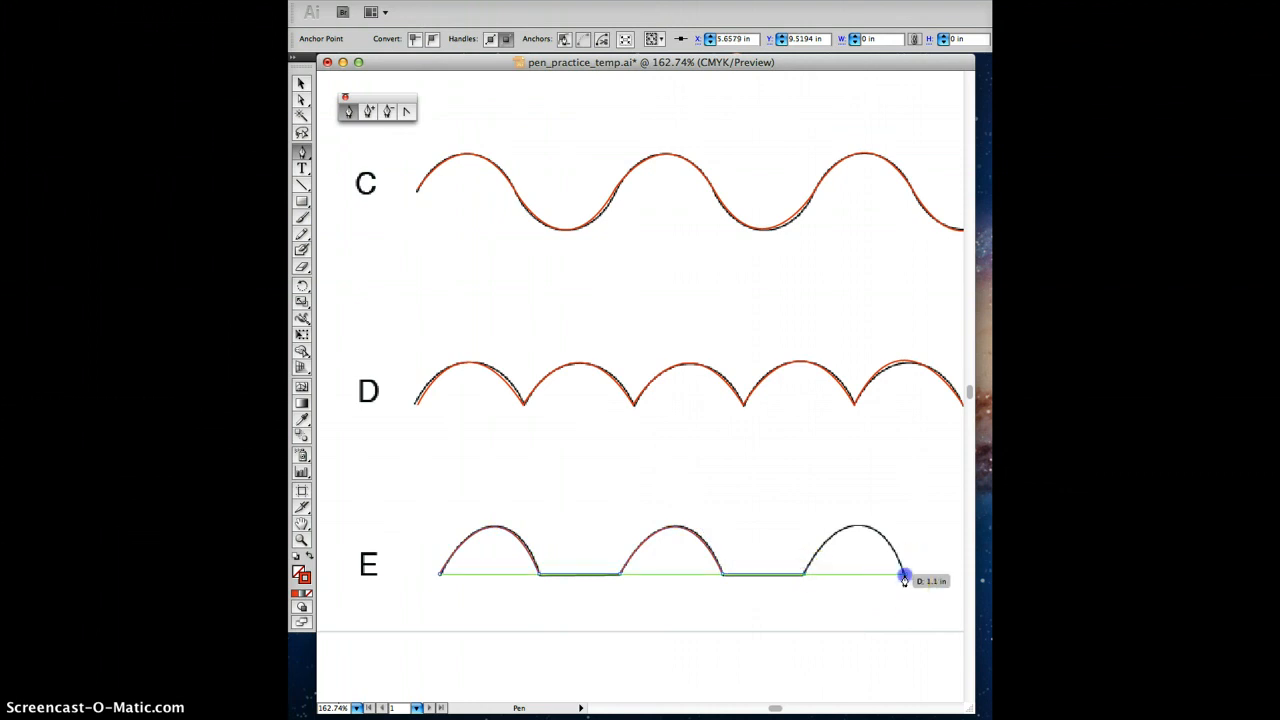
drag(904, 578, 954, 684)
click(904, 575)
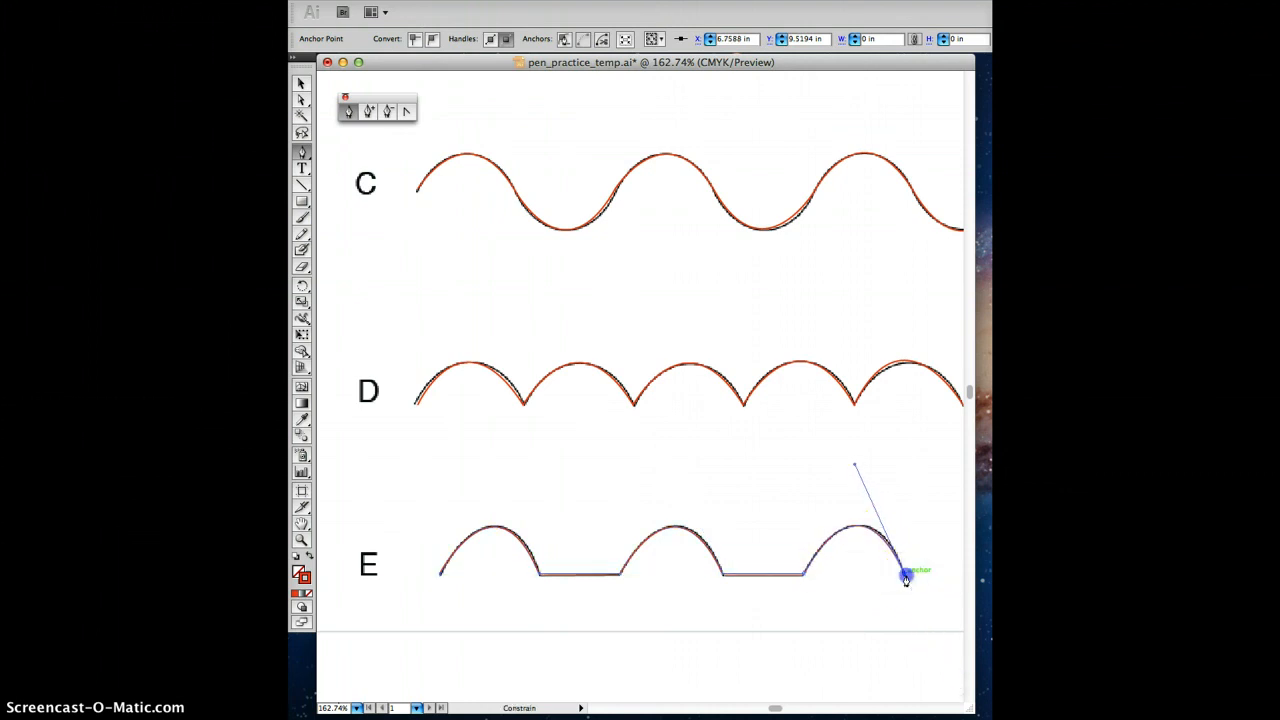
click(301, 83)
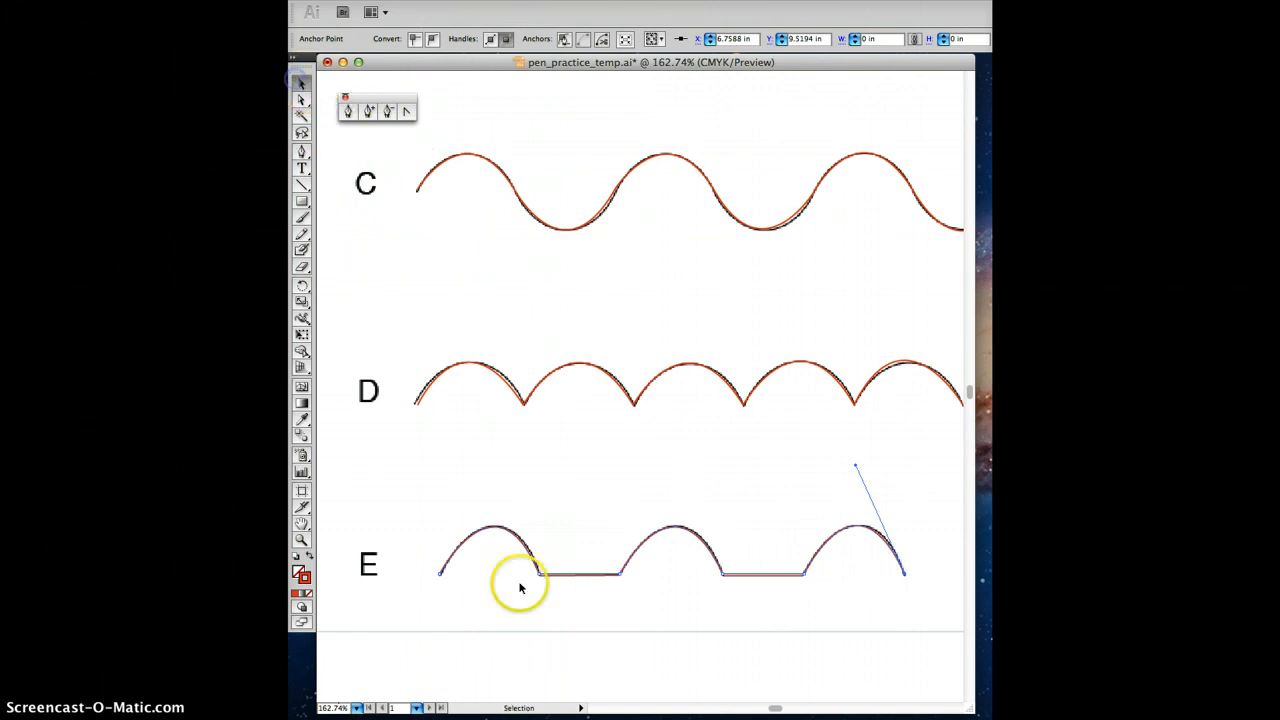
click(569, 508)
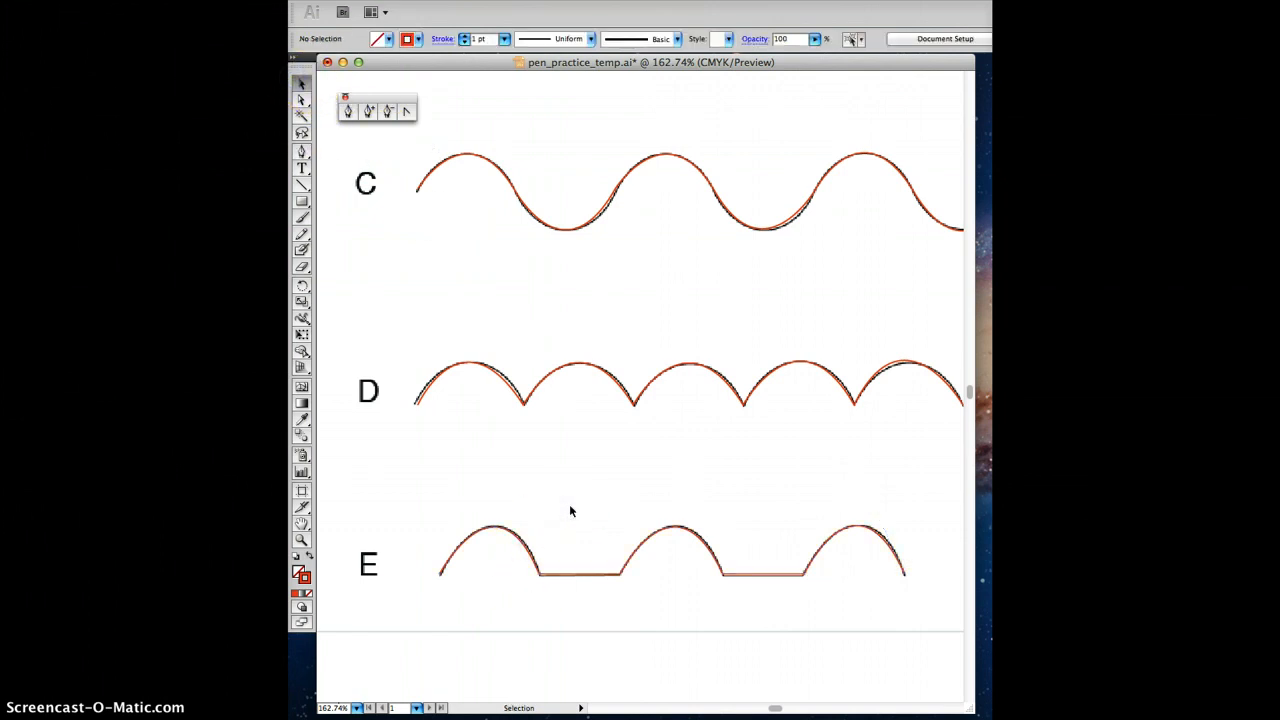
Fit the whole artboard in the window and move the floating Pen tools palette onto the artboard above label A.
key(super+0)
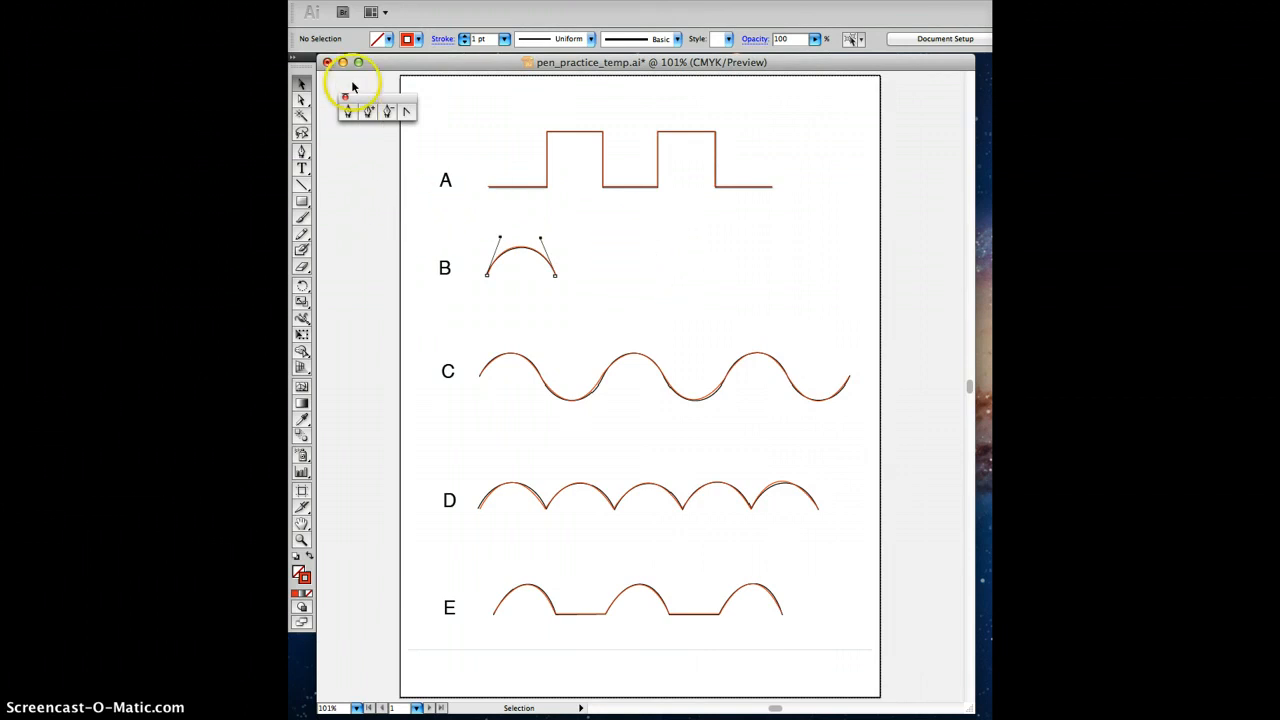
drag(346, 101, 435, 120)
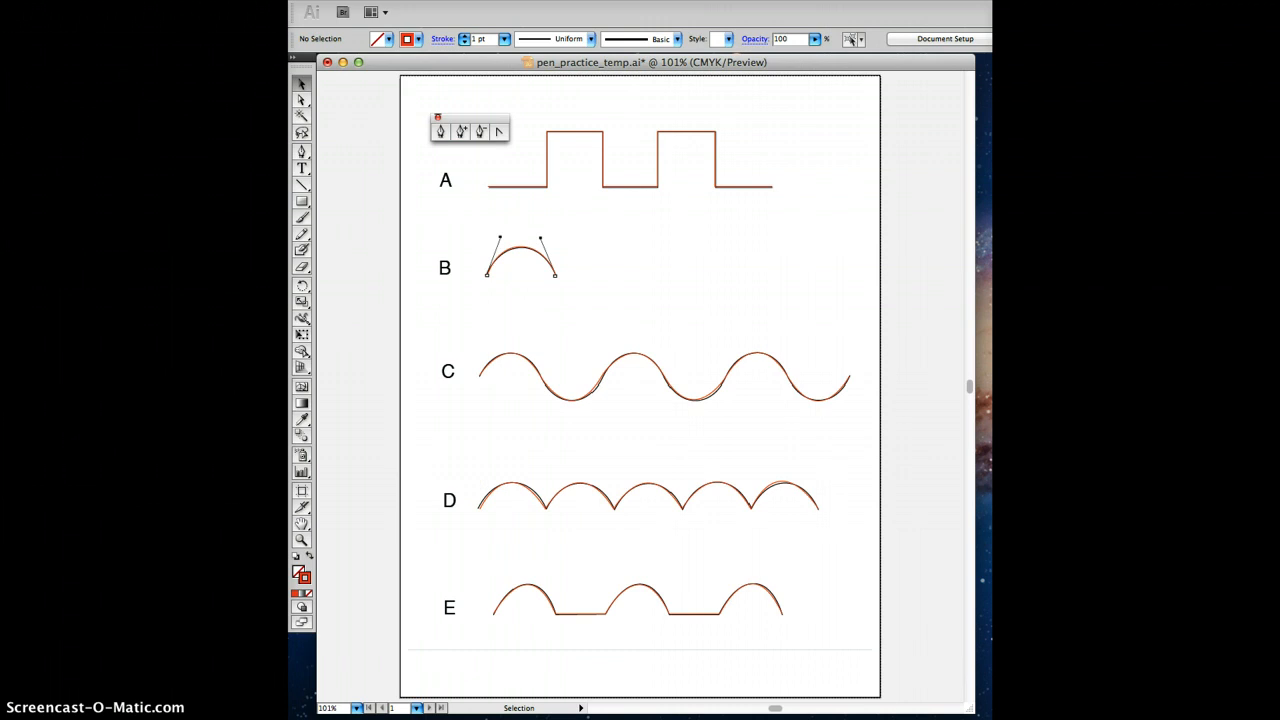